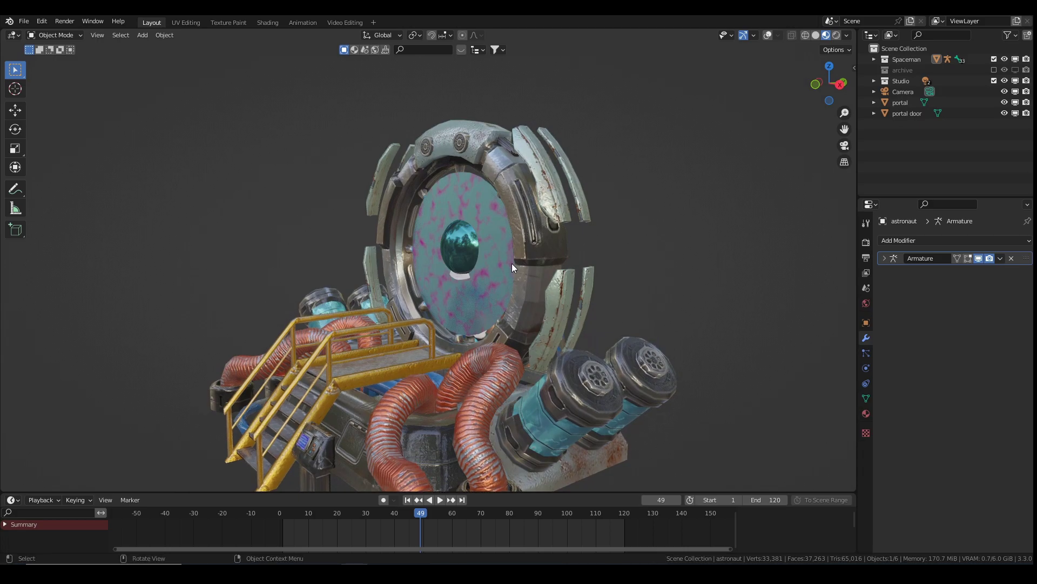
Play and scrub the walk animation, examining how the astronaut passes through the portal surface
scroll(511, 264, up, 5)
middle_drag(513, 267, 511, 158)
click(498, 167)
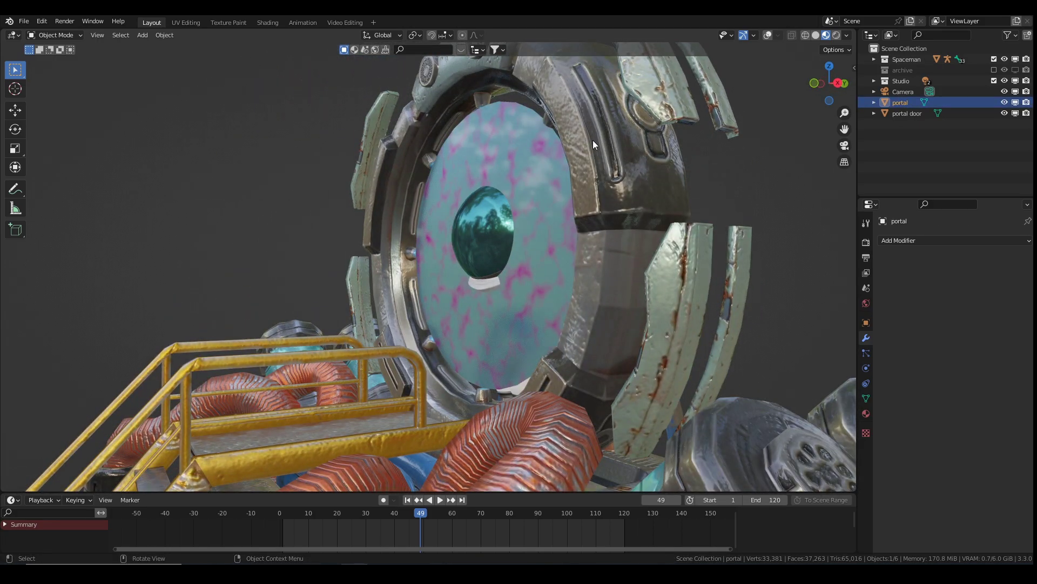
middle_drag(592, 140, 585, 229)
middle_drag(507, 255, 510, 265)
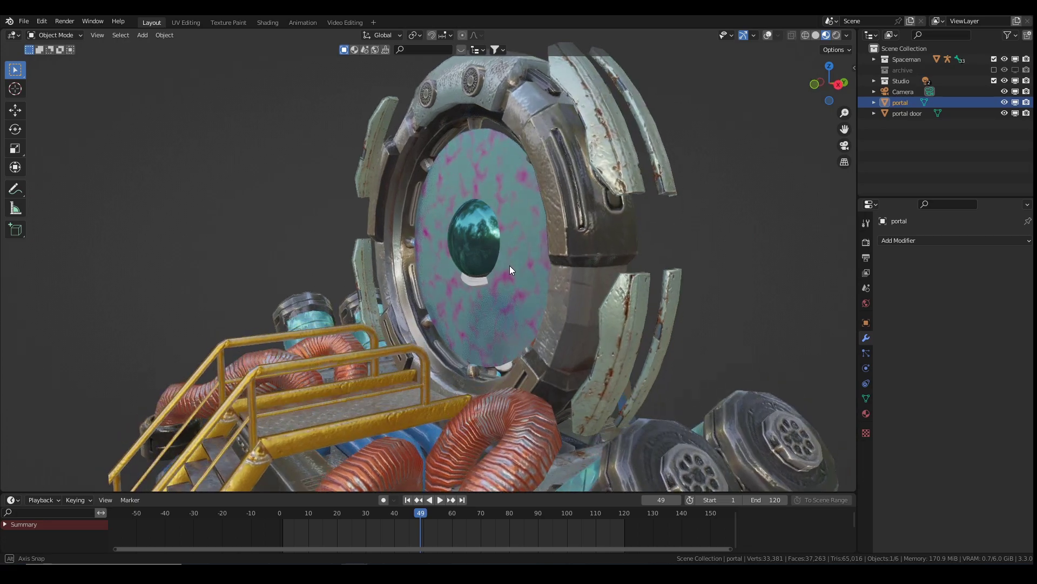
click(378, 525)
key(space)
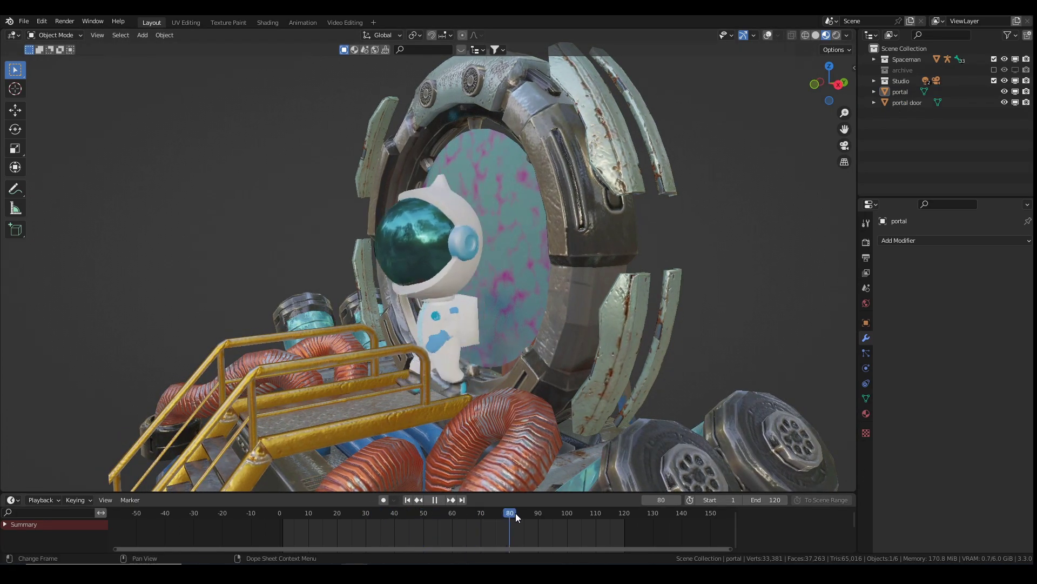
click(401, 515)
drag(401, 513, 452, 513)
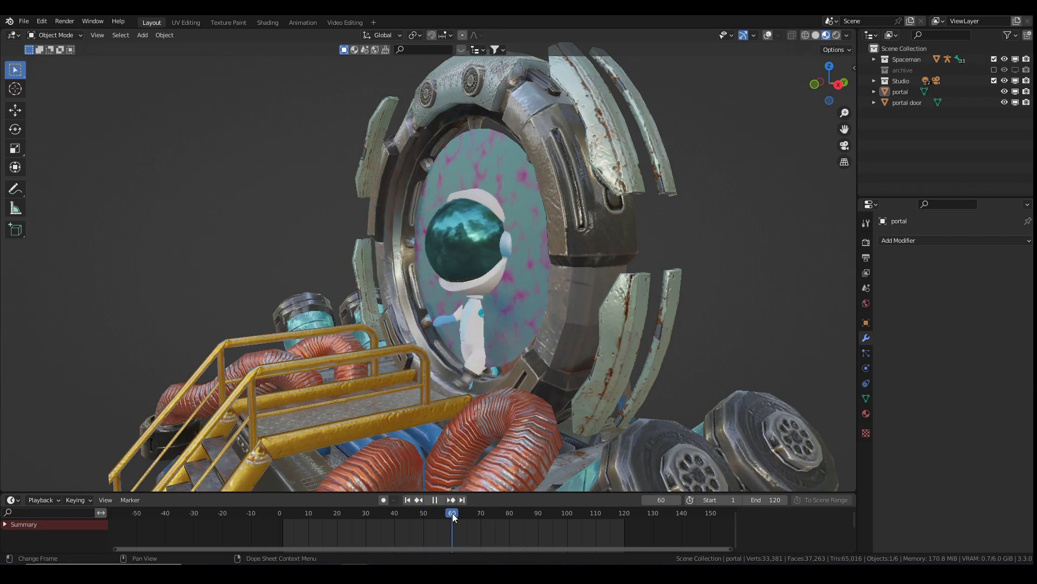
key(space)
middle_drag(469, 375, 467, 395)
scroll(472, 407, up, 3)
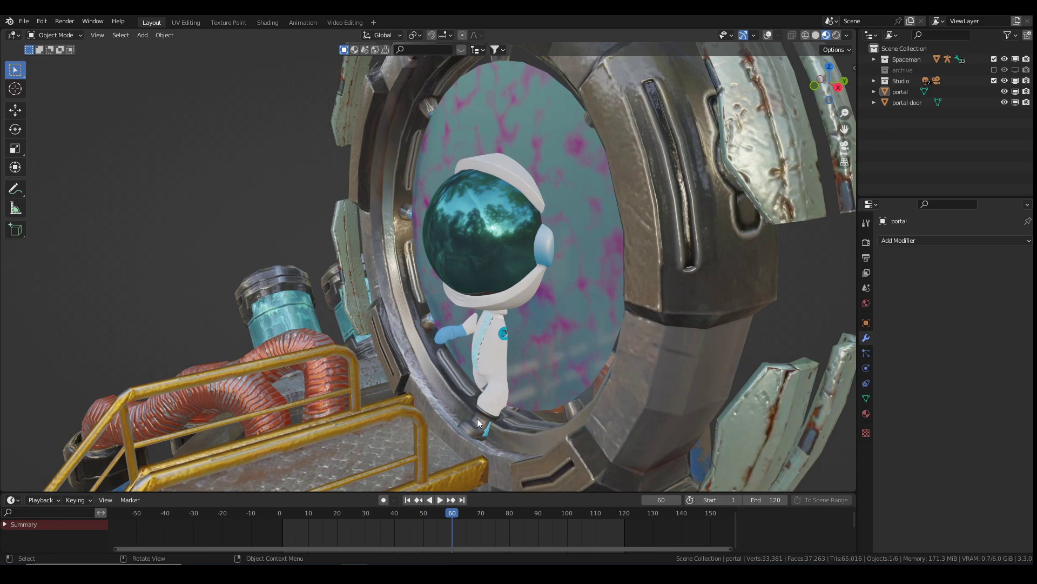
key(space)
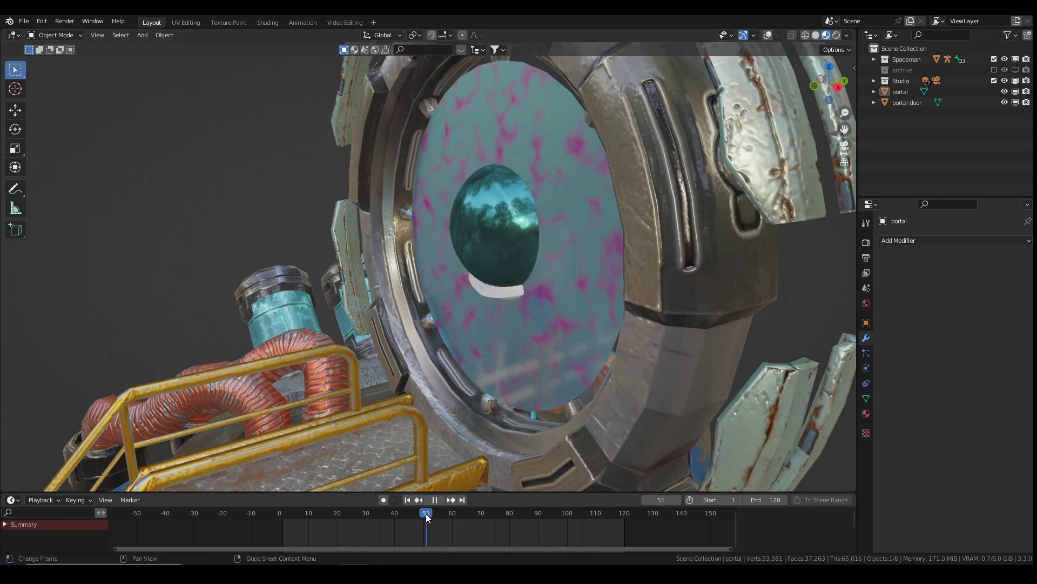
drag(454, 515, 389, 502)
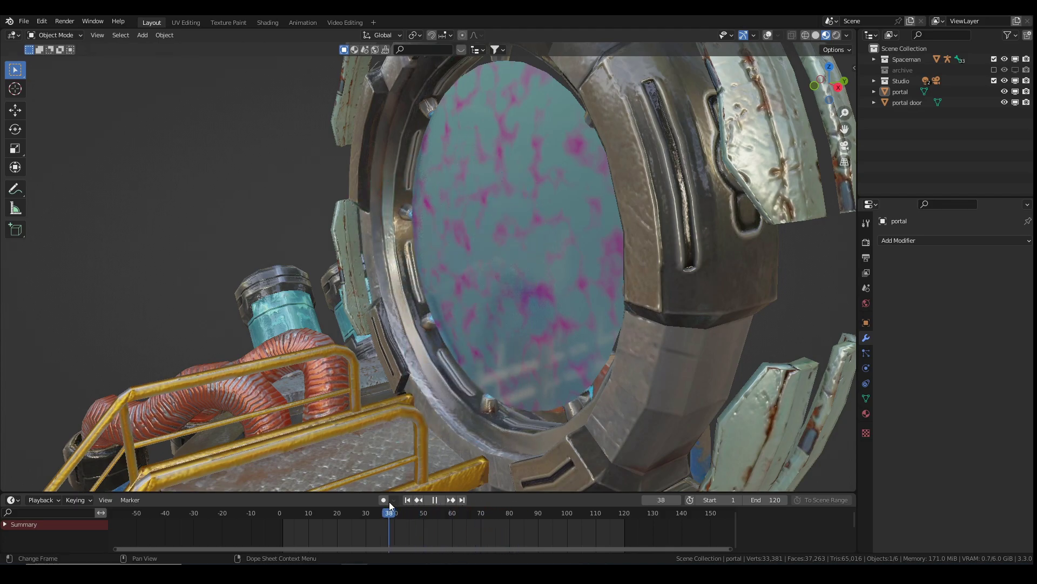
key(space)
Select the portal surface and add a Shrinkwrap modifier to it
click(592, 252)
click(895, 241)
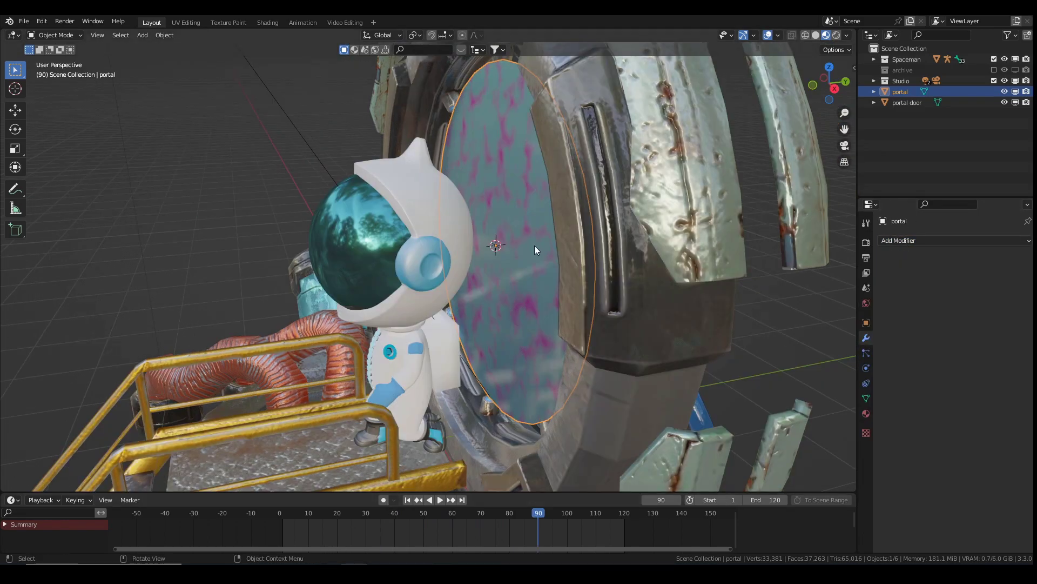
middle_drag(534, 245, 496, 156)
click(912, 241)
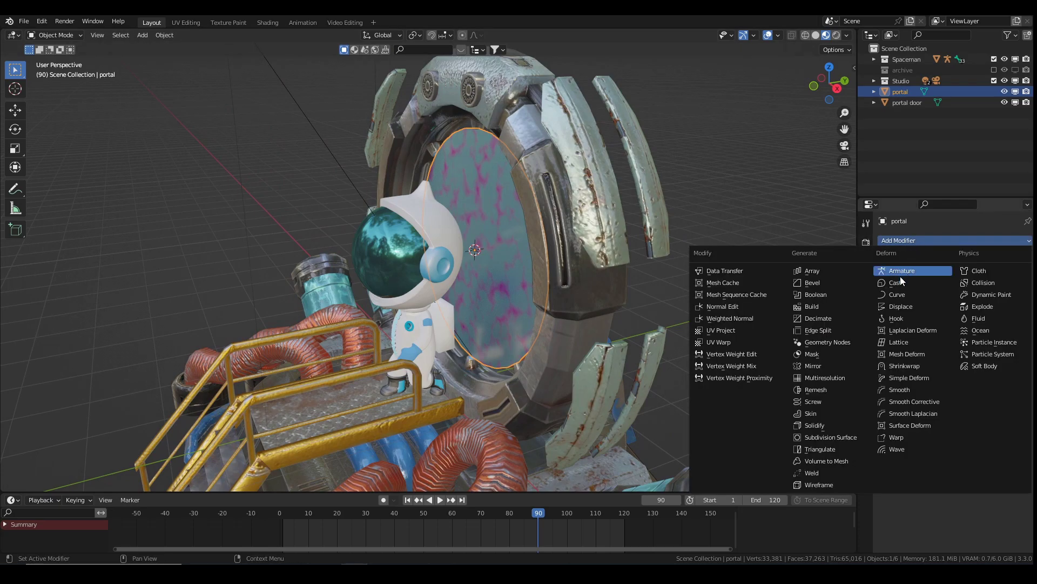
click(909, 366)
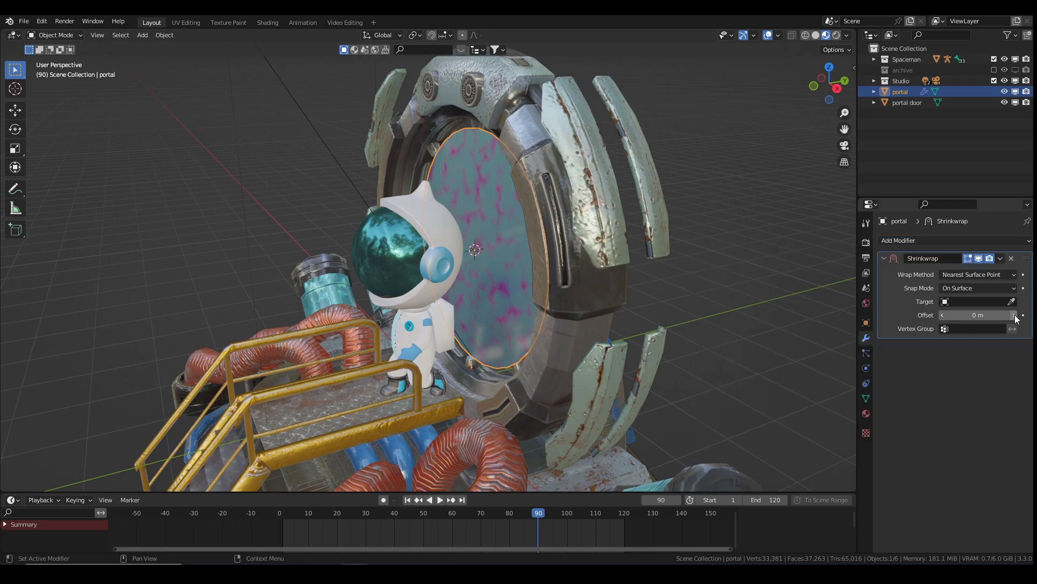
Set the Shrinkwrap wrap method to Project and pick the astronaut as its target
click(1007, 275)
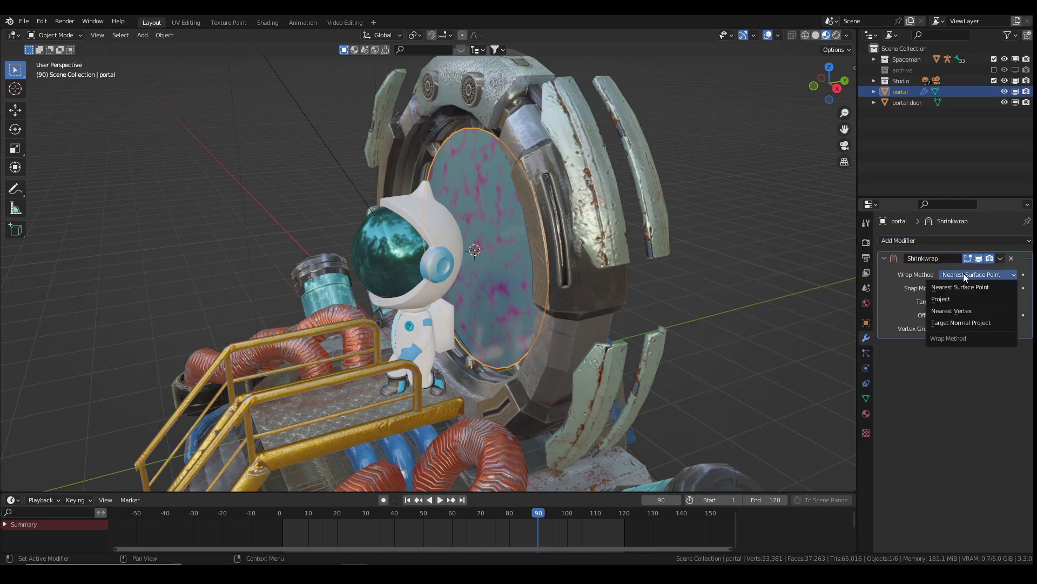
click(961, 299)
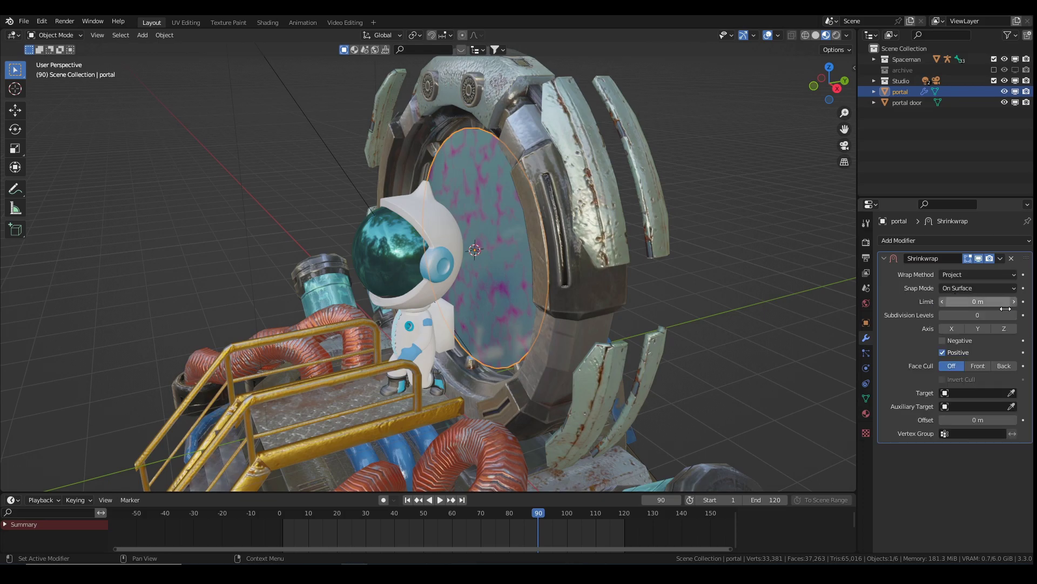
click(1012, 392)
click(422, 222)
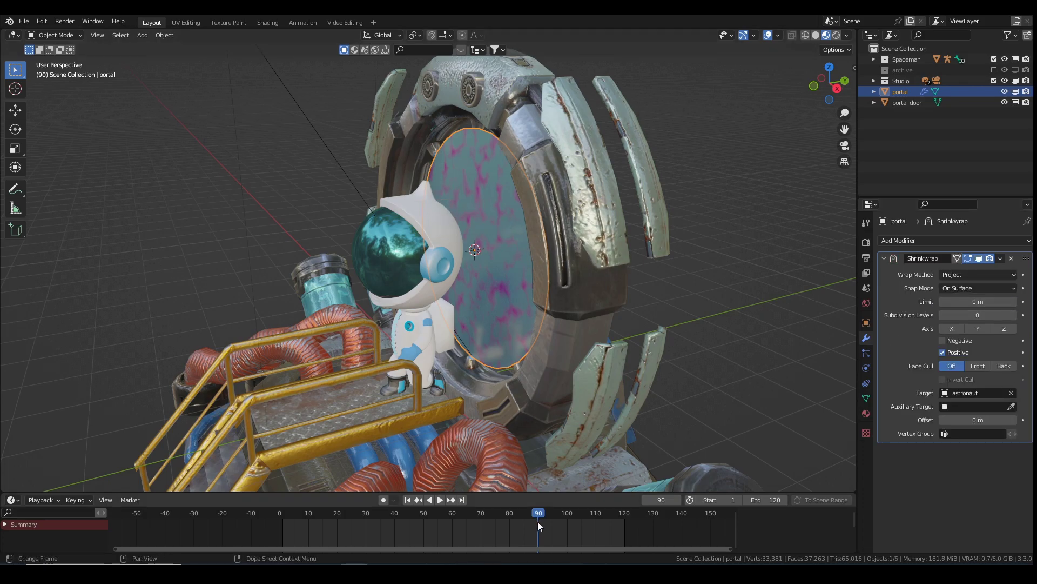
Scrub back through the animation and inspect from several angles how the portal wraps onto the astronaut
key(space)
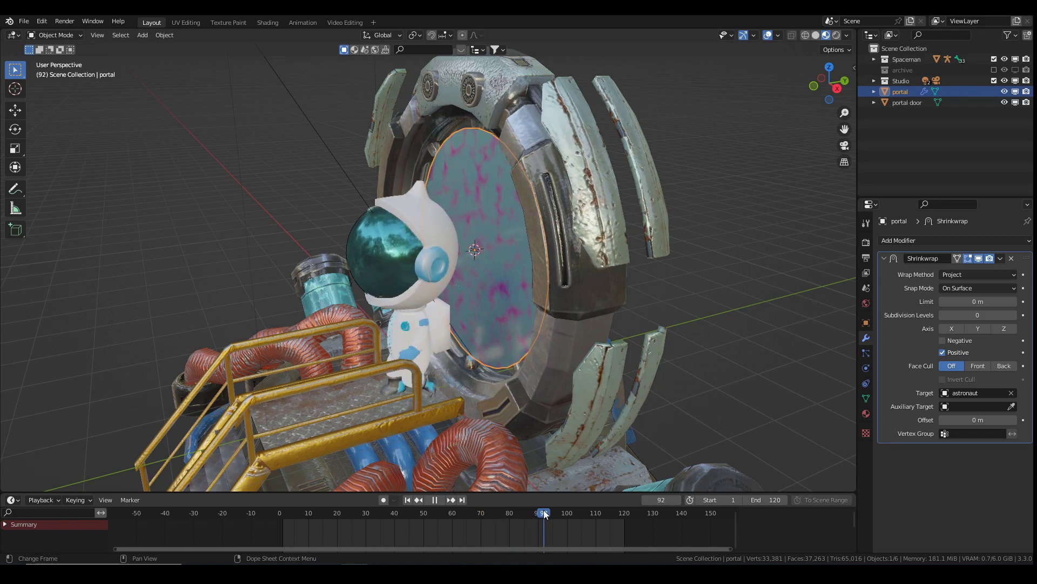
drag(544, 513, 383, 513)
key(space)
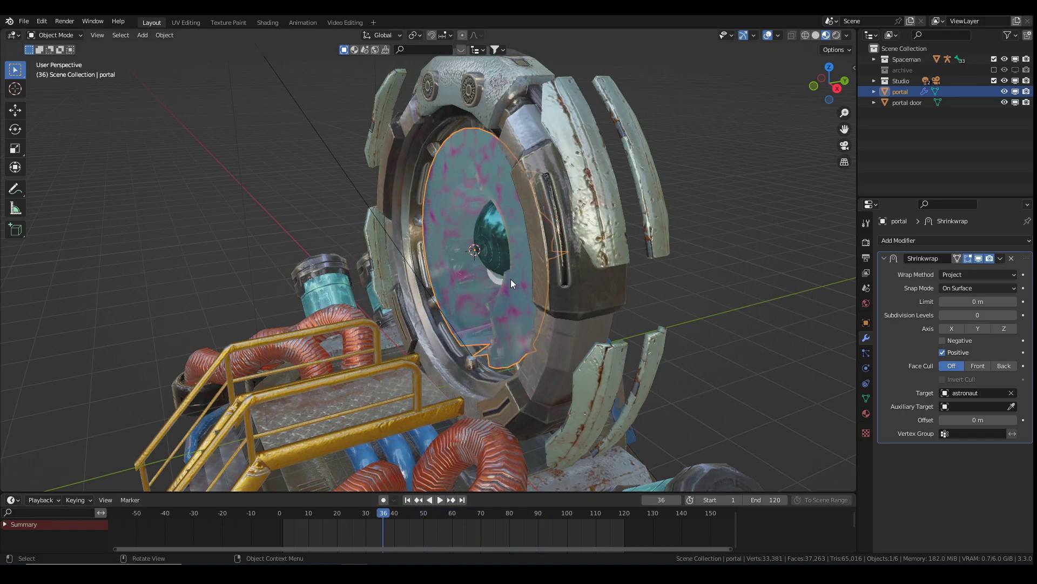
middle_drag(481, 287, 528, 283)
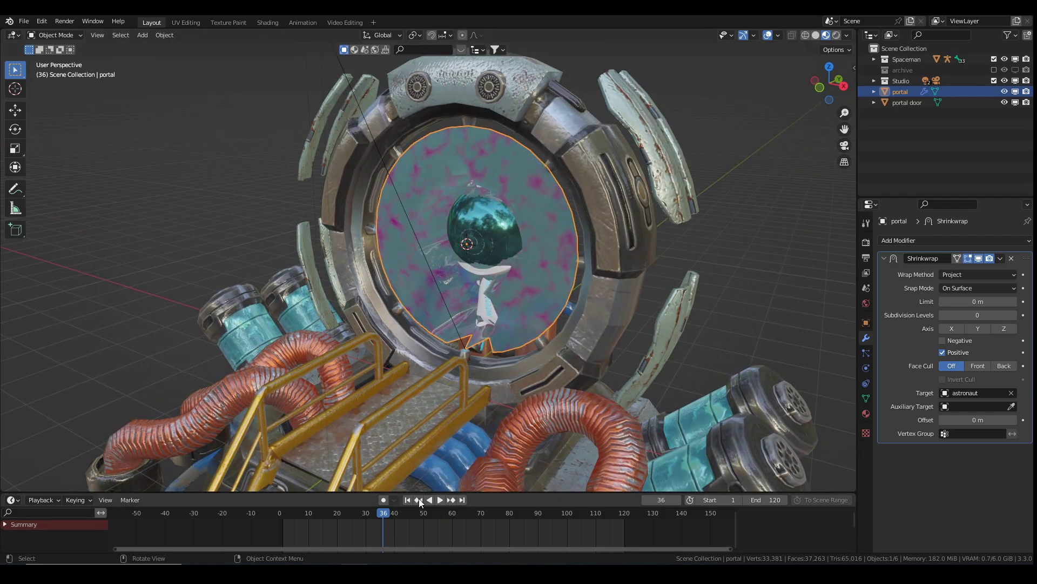
key(space)
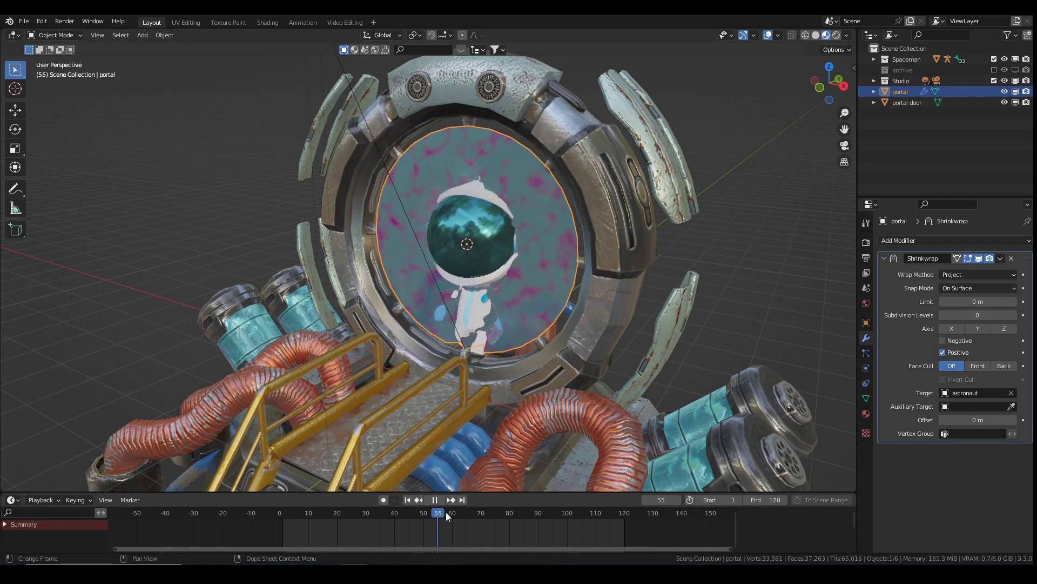
key(space)
middle_drag(526, 429, 536, 339)
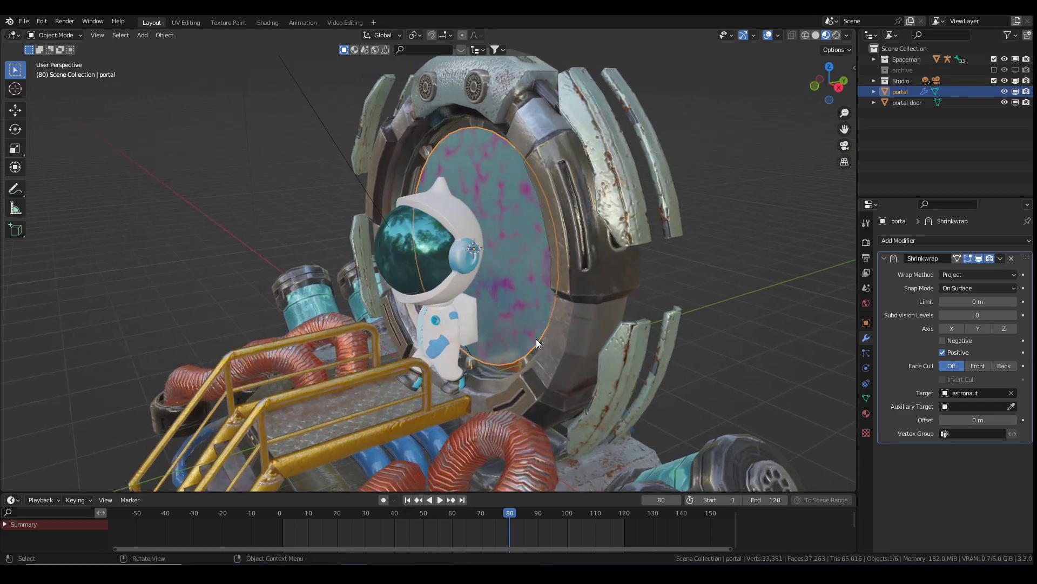
Display the face orientation overlay to check the portal's normals, then turn the overlay off again
key(shift+alt+f)
mouse_move(485, 295)
middle_down()
mouse_move(505, 293)
mouse_move(424, 294)
mouse_move(469, 295)
middle_up()
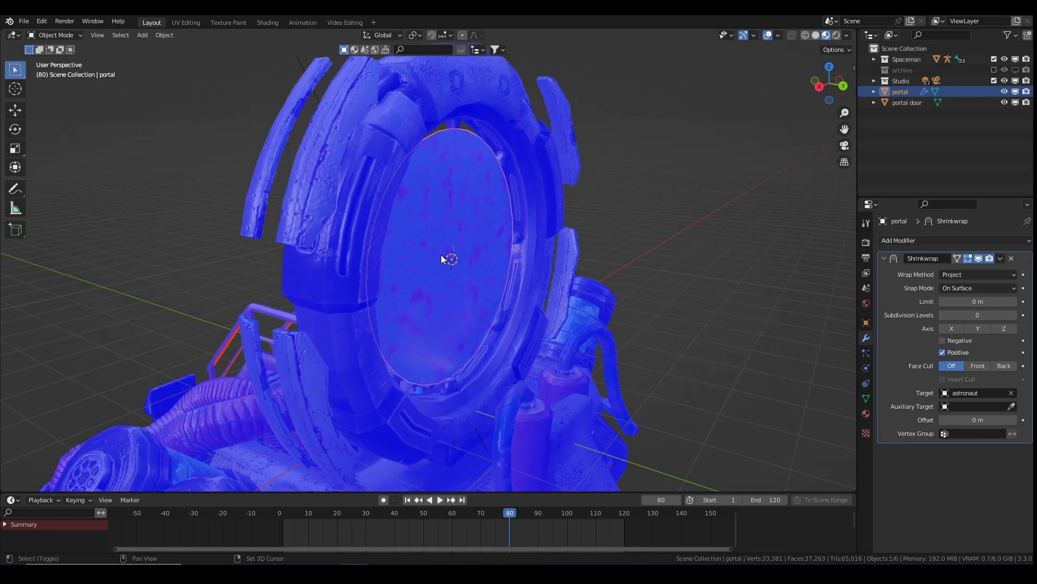
key(shift+alt+f)
middle_drag(442, 259, 795, 279)
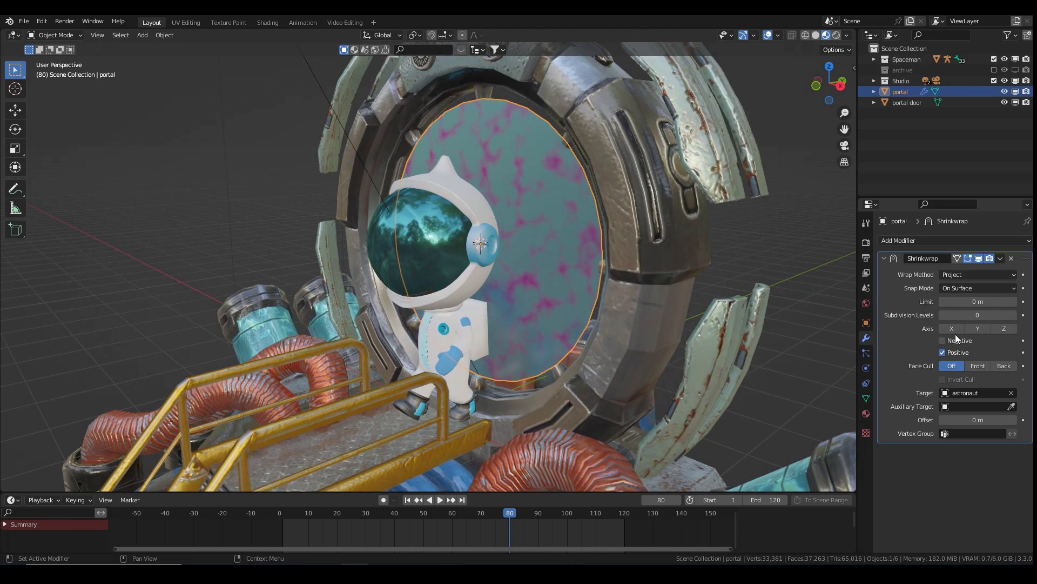
Enable Negative and disable Positive projection in the portal's Shrinkwrap modifier
click(943, 341)
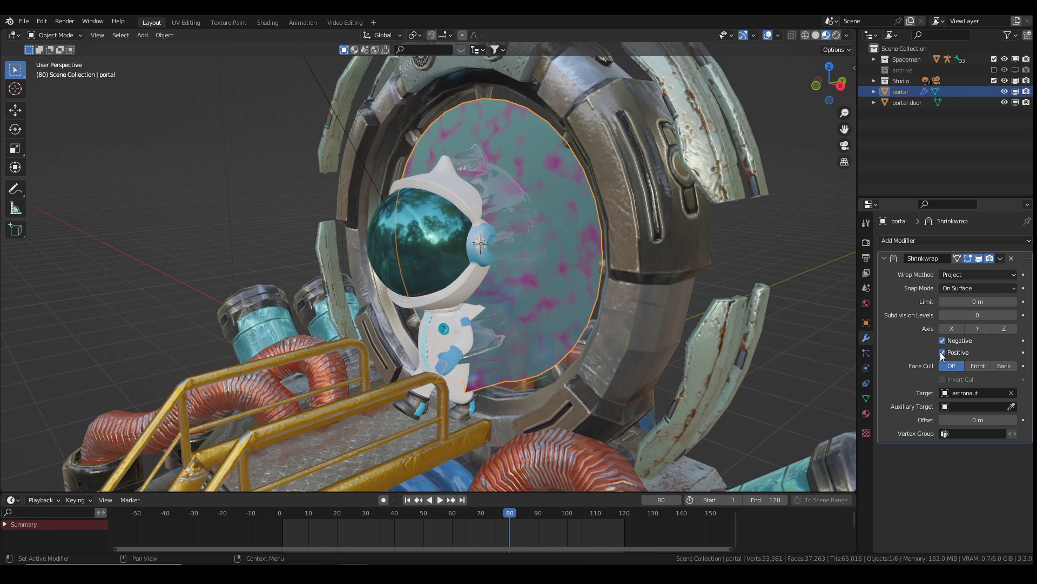
click(943, 352)
click(943, 352)
drag(509, 516, 367, 516)
click(434, 499)
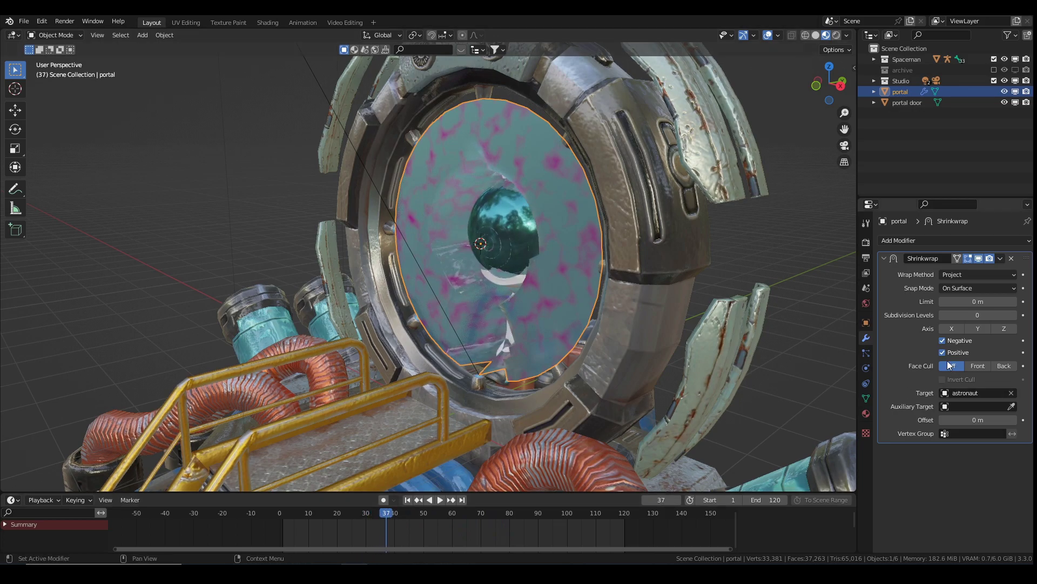
click(943, 352)
Scrub the animation from the side to examine how the portal follows the astronaut, ending at frame 96
key(space)
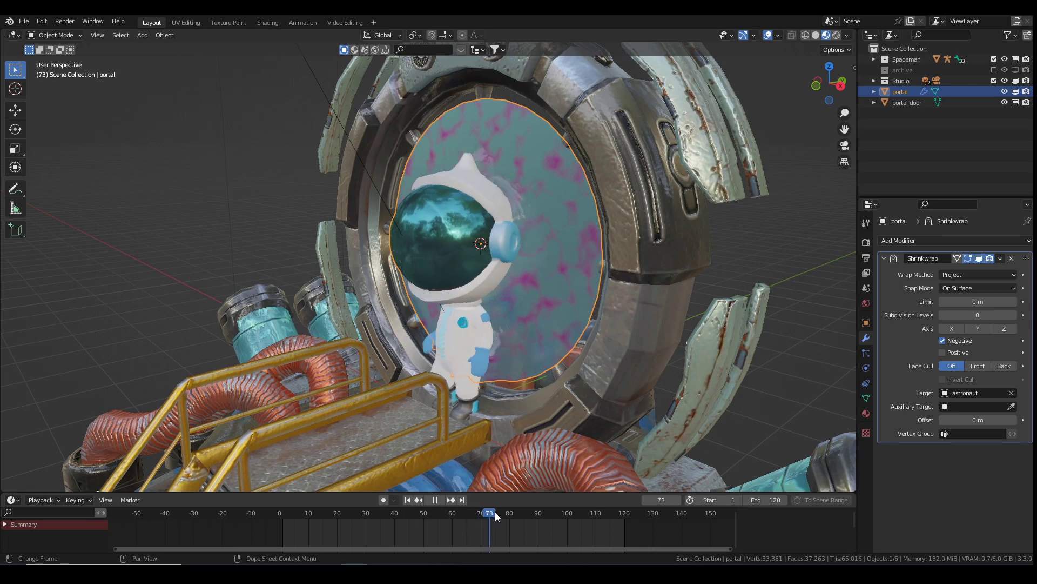
key(space)
middle_drag(543, 410, 516, 346)
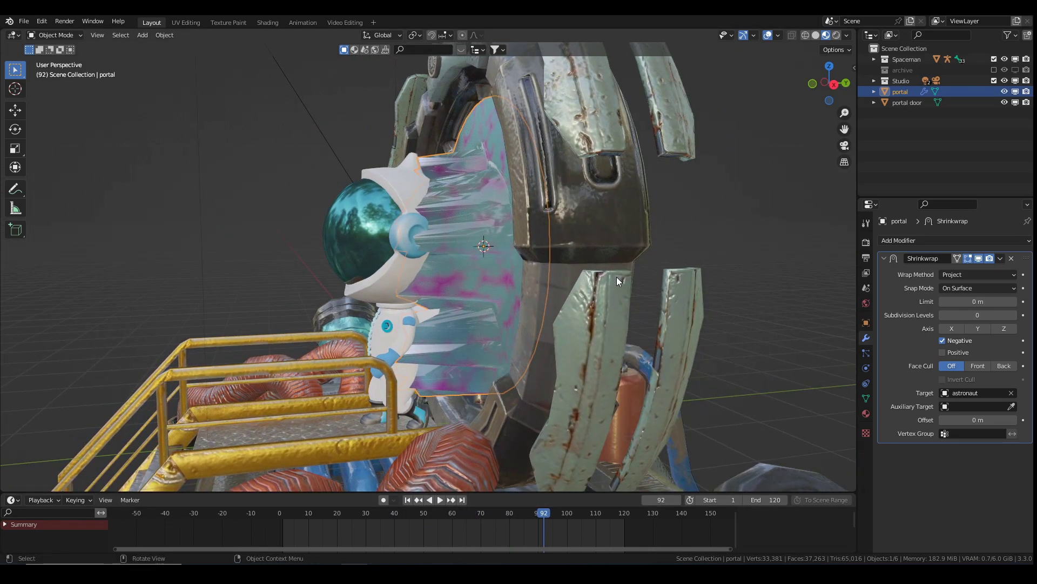
key(space)
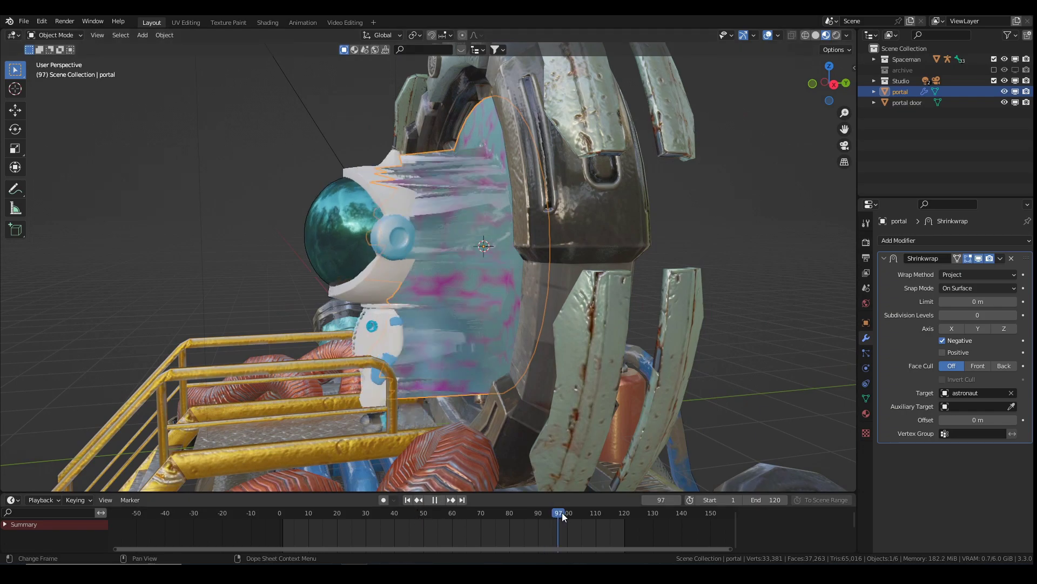
drag(591, 514, 530, 514)
key(space)
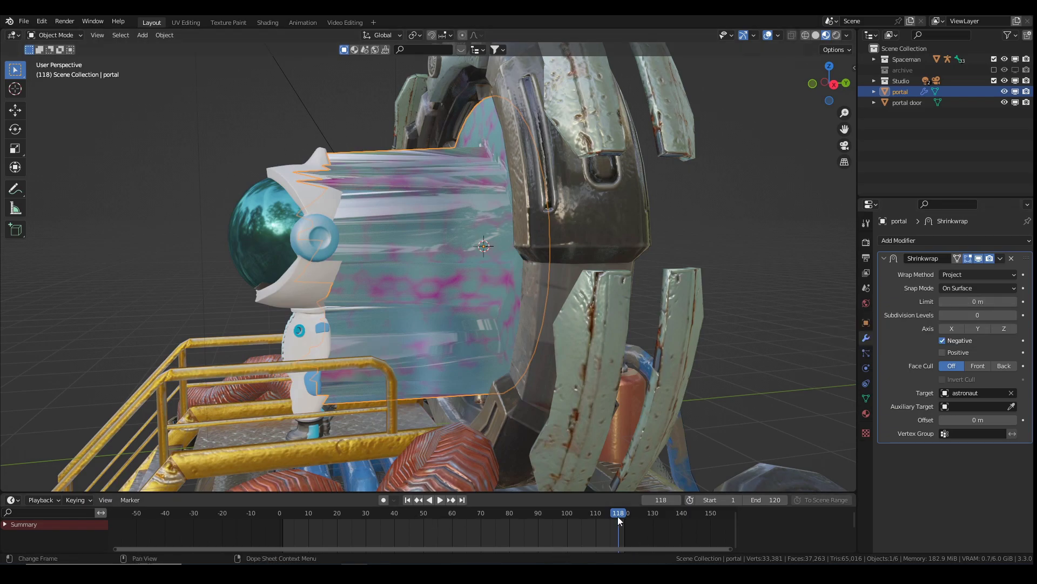
drag(619, 517, 556, 513)
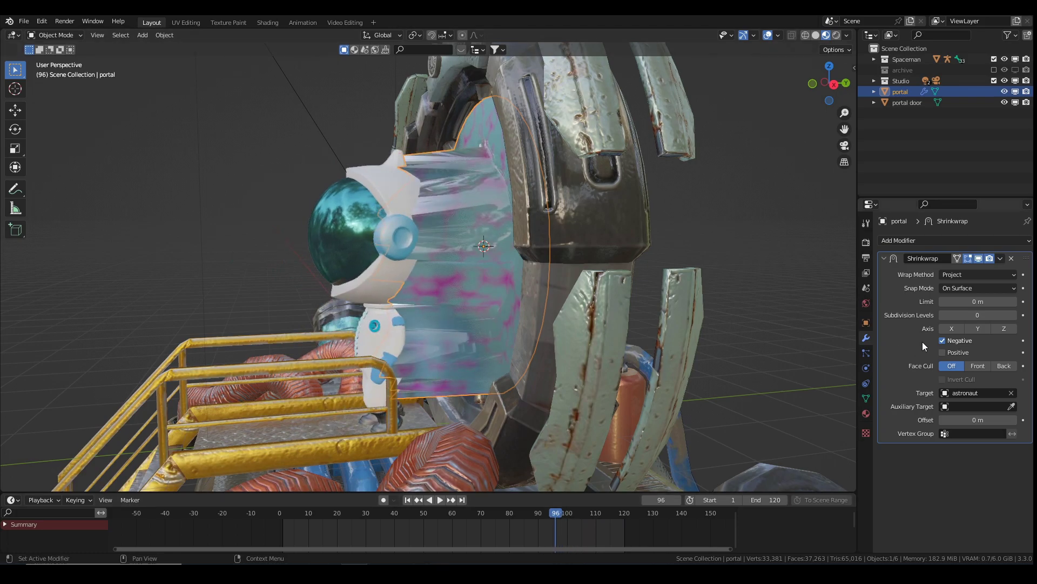
Set the Shrinkwrap projection limit to 0.6 m
click(967, 302)
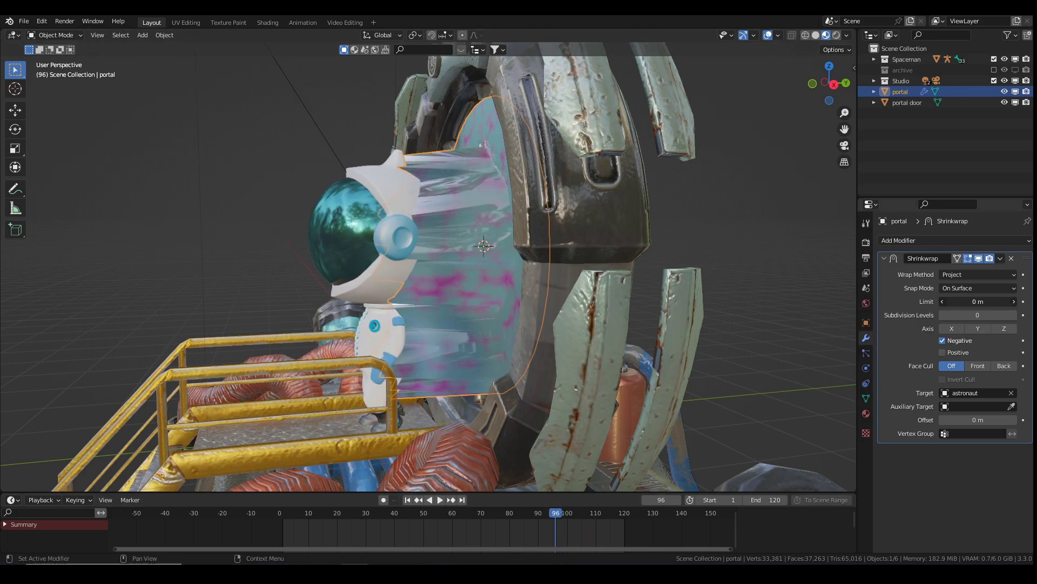
text(0.15)
key(Return)
drag(978, 302, 1000, 302)
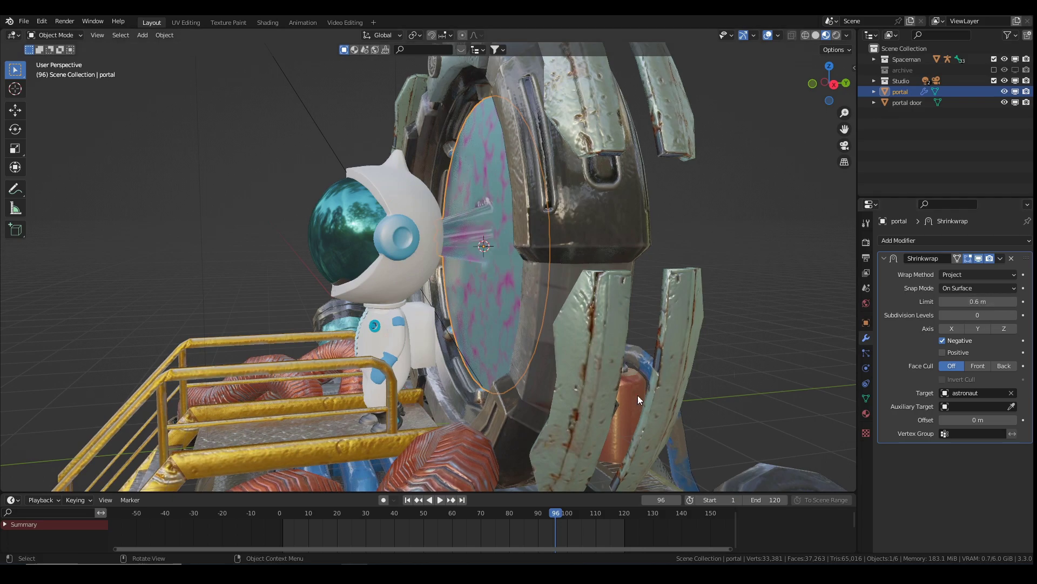
Advance the animation to frame 101 and raise the Shrinkwrap limit to 0.79 m so the portal still reaches the astronaut
mouse_move(545, 512)
mouse_down()
mouse_move(485, 512)
mouse_move(577, 512)
mouse_move(558, 513)
mouse_up()
key(Right)
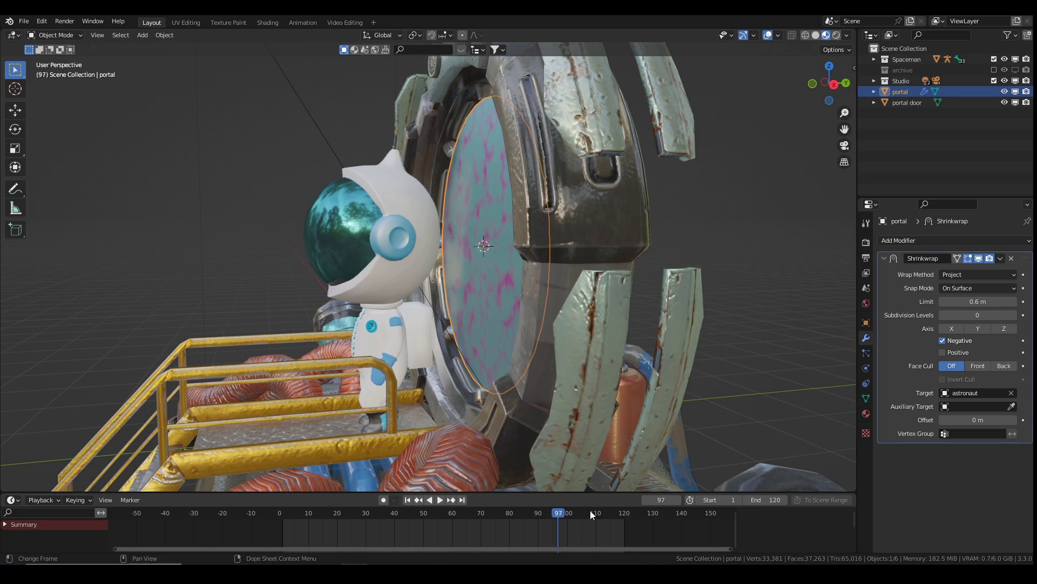
click(1013, 301)
key(Right)
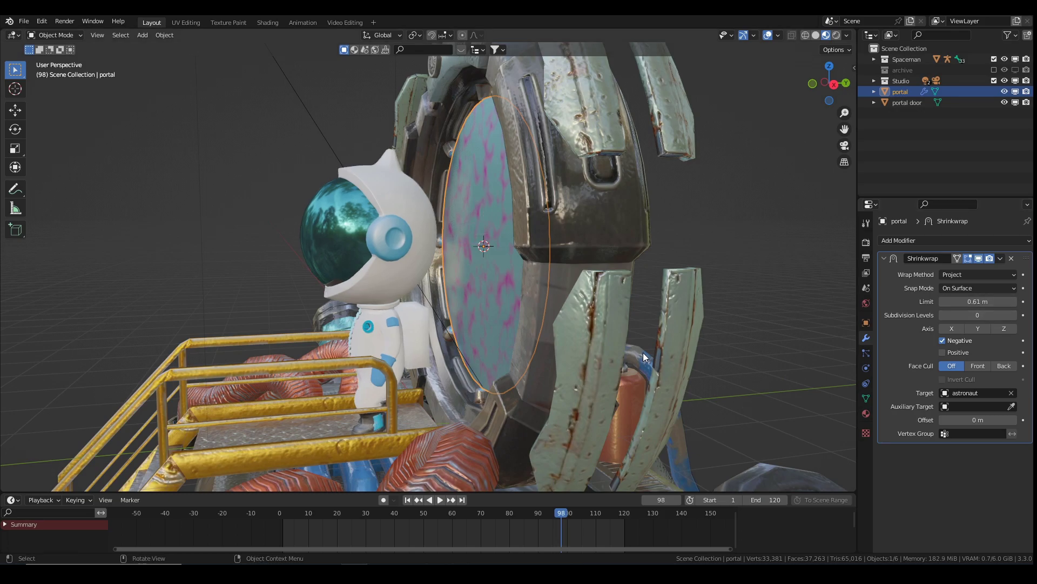
click(1013, 301)
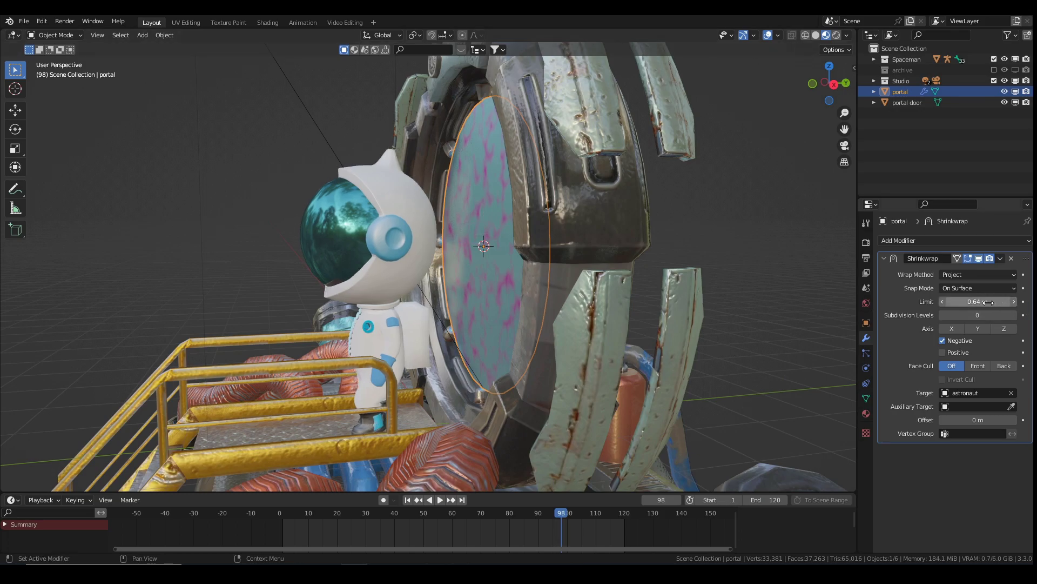
drag(973, 302, 989, 301)
click(943, 302)
key(Right)
key(Right)
key(Right)
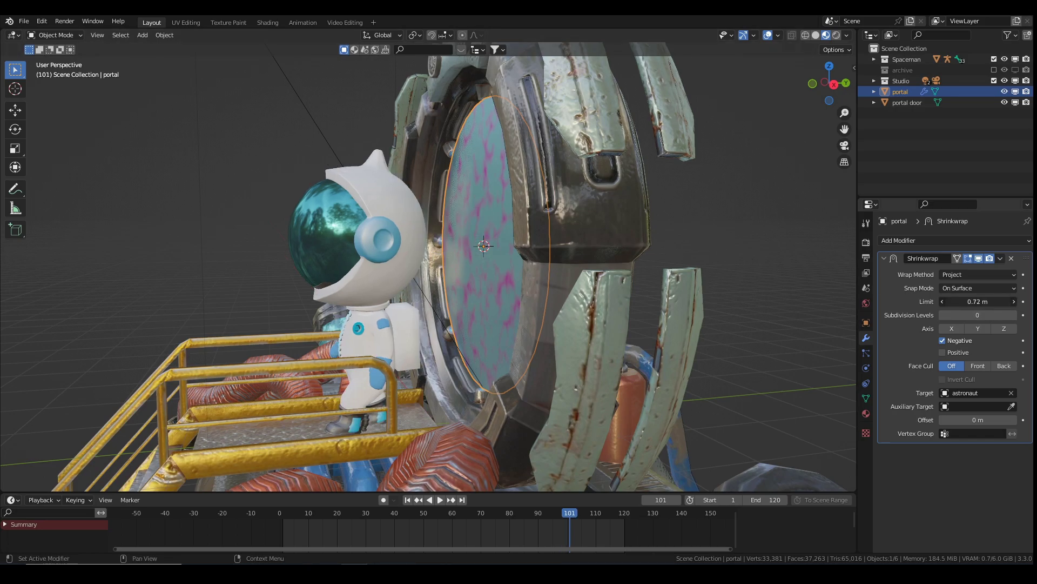
drag(978, 301, 1000, 301)
key(space)
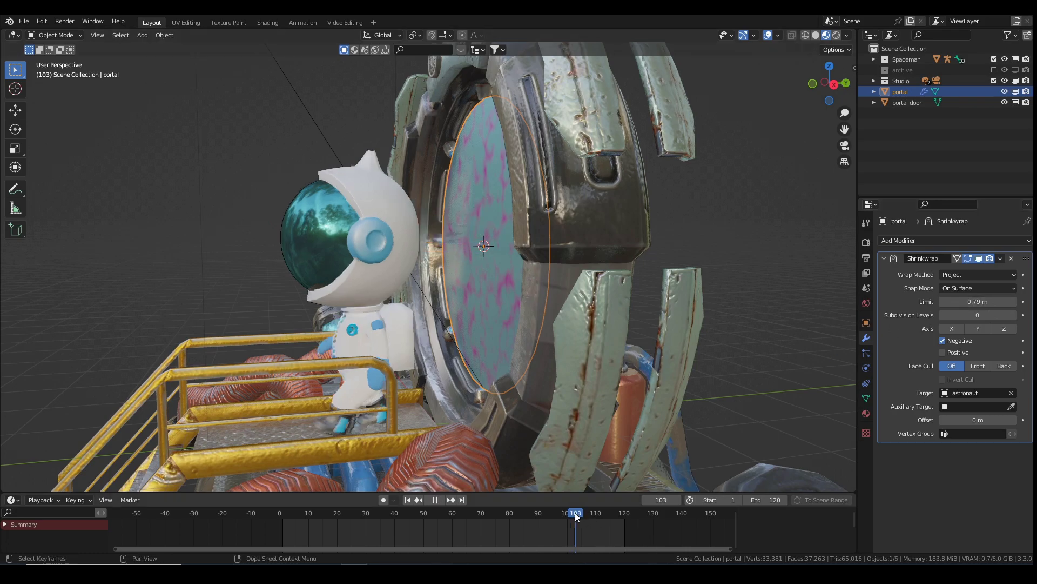
key(Escape)
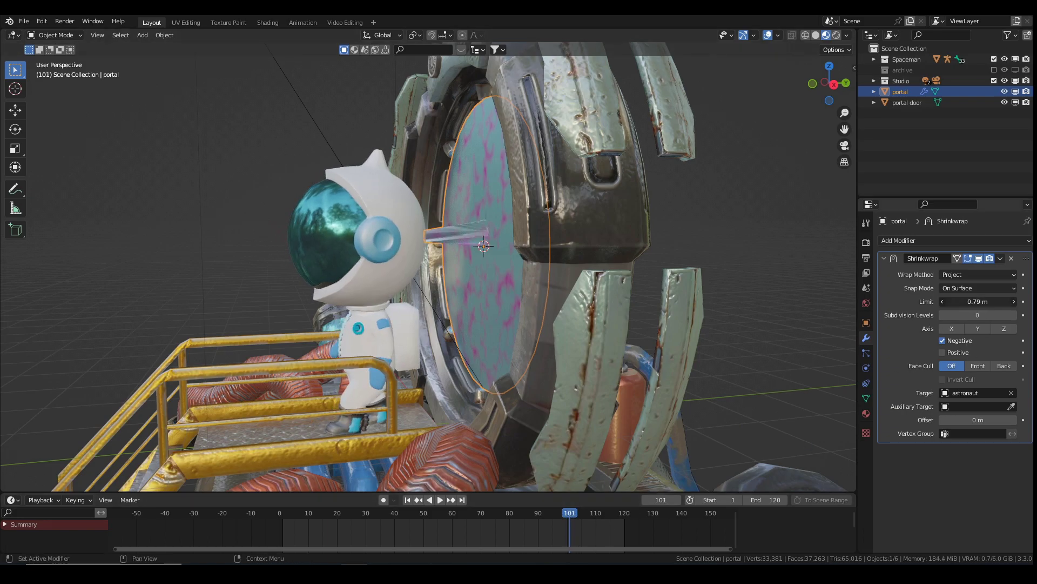
Play the animation and scrub back to frame 59 to examine where the astronaut first pokes through the portal
double_click(980, 302)
key(Return)
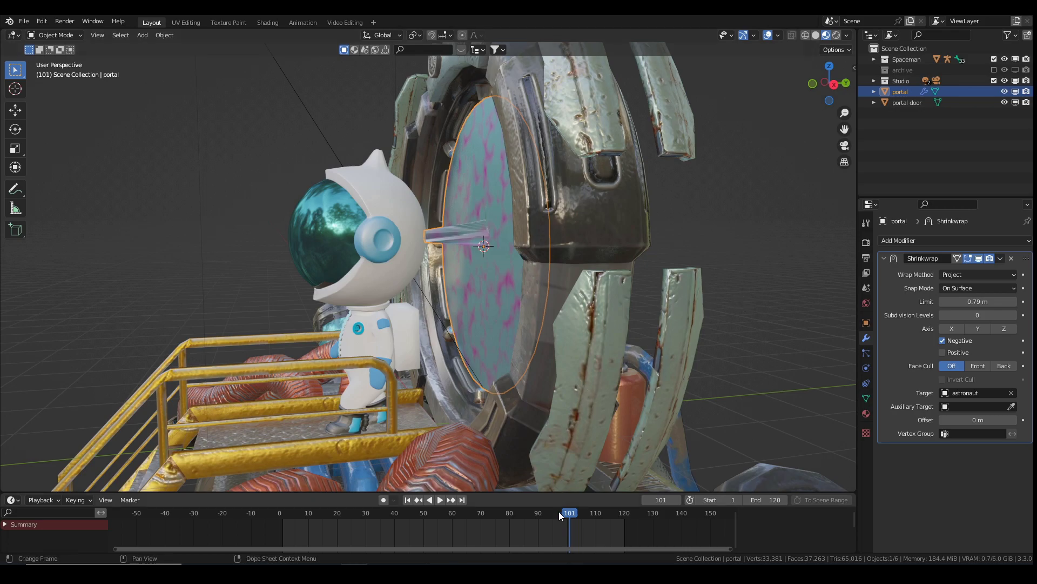
key(space)
click(487, 514)
drag(486, 514, 449, 513)
key(space)
middle_drag(519, 339, 539, 335)
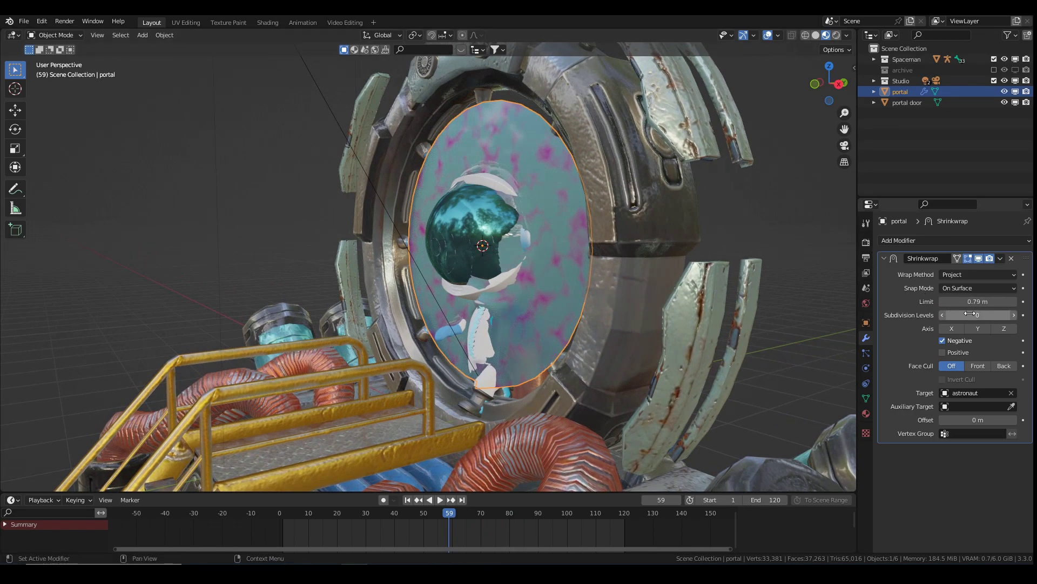
Set the Shrinkwrap modifier's subdivision levels to 2 and advance to frame 80 to check the portal surface around the astronaut
click(1014, 316)
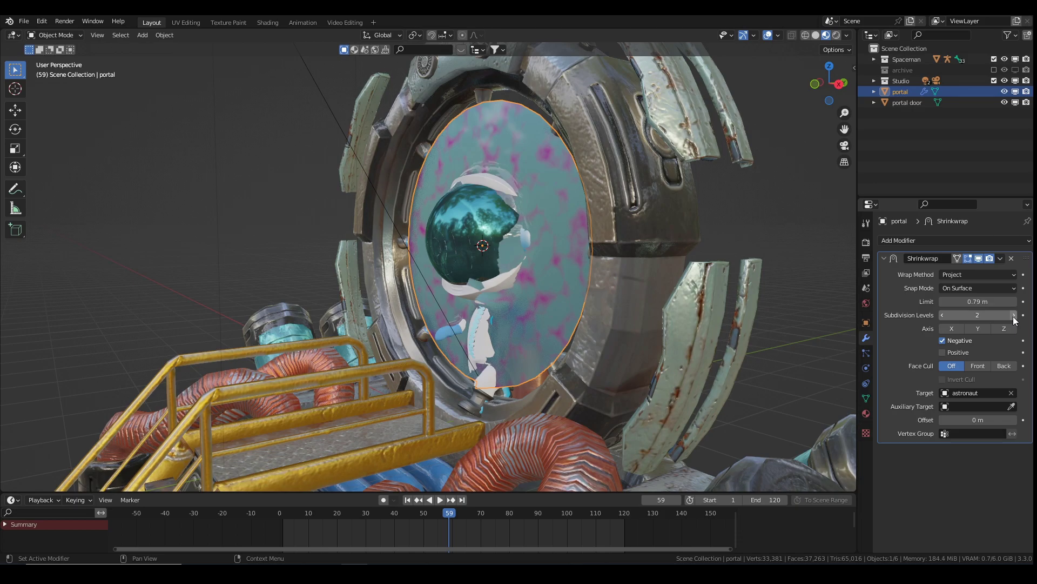
drag(451, 513, 509, 513)
middle_drag(523, 331, 501, 220)
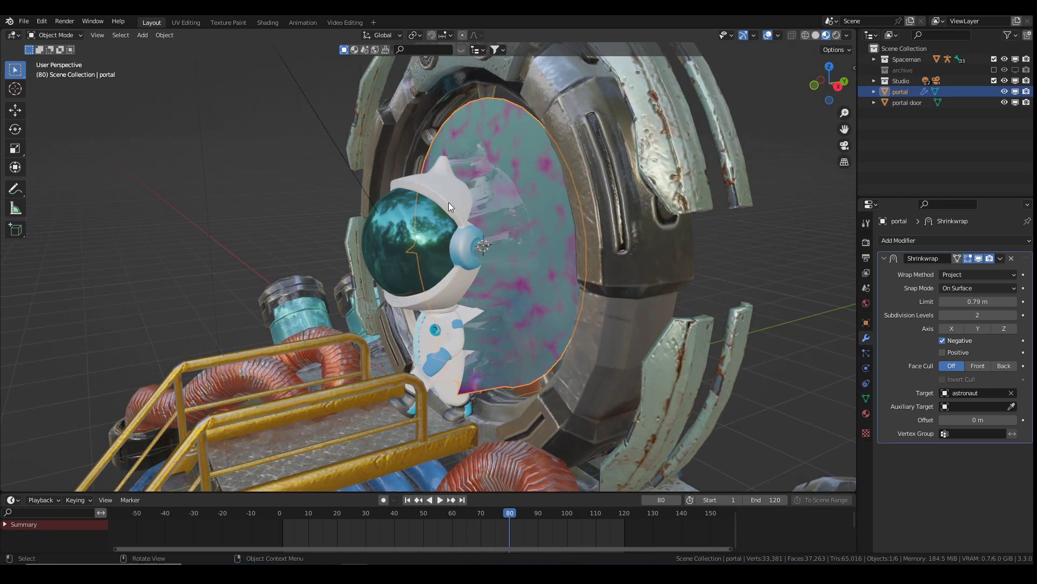
Select the astronaut, inspect its mesh density around the helmet in Edit Mode, and return to Object Mode at frame 70
click(392, 236)
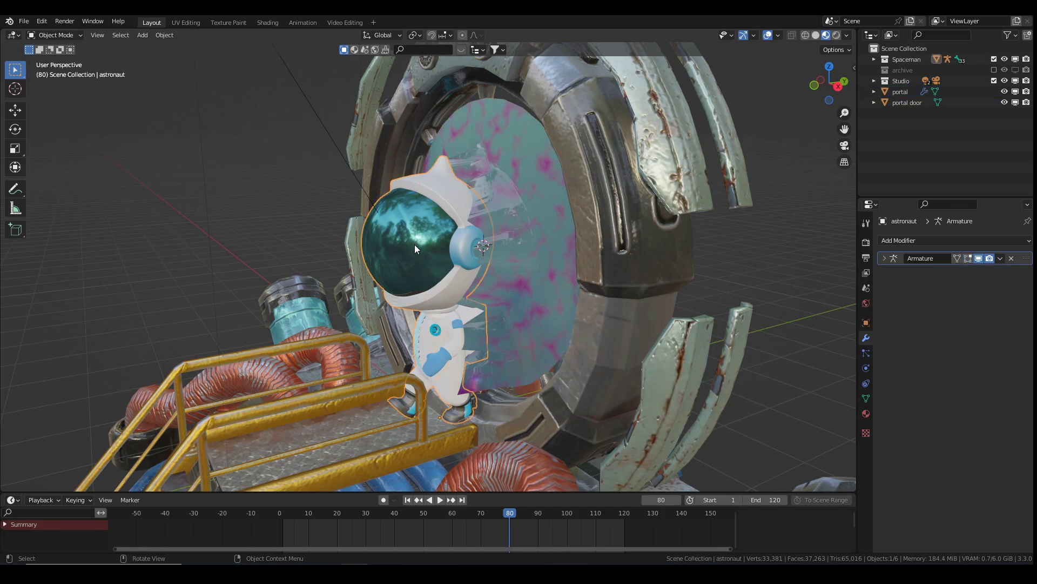
middle_drag(414, 245, 456, 248)
scroll(456, 247, up, 5)
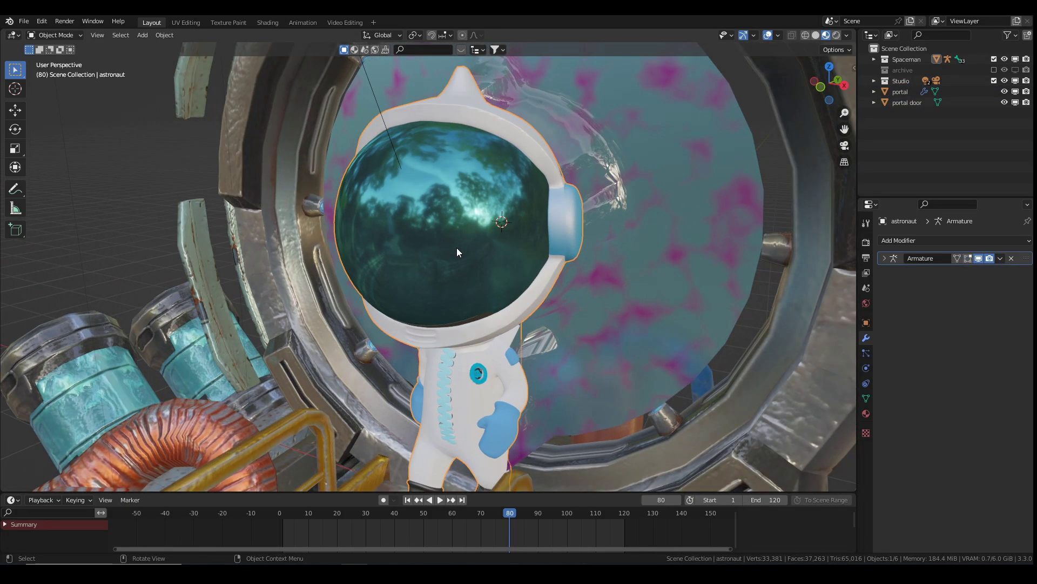
key(Tab)
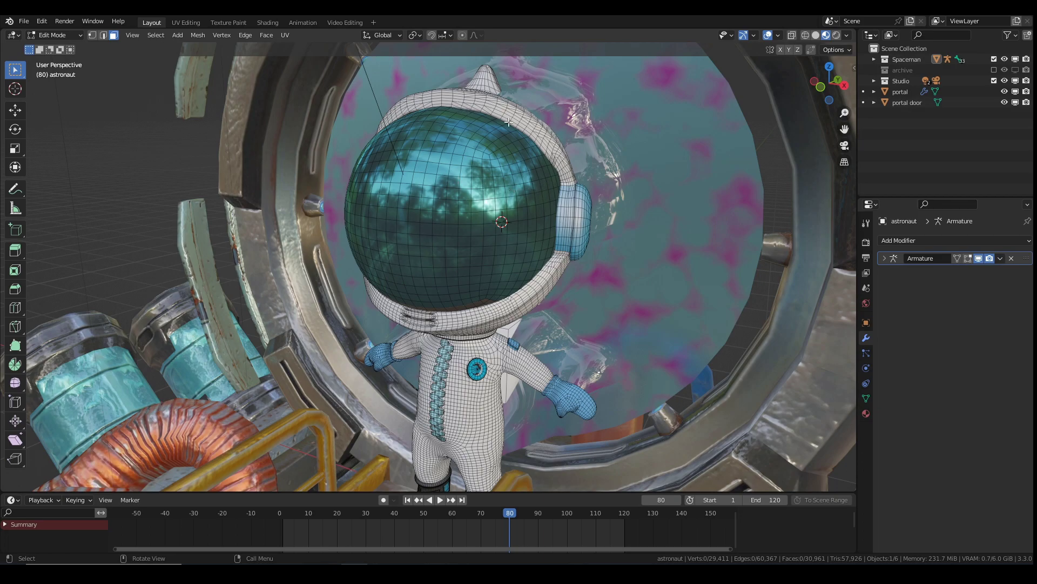
key(Tab)
middle_drag(524, 173, 424, 351)
drag(512, 512, 482, 504)
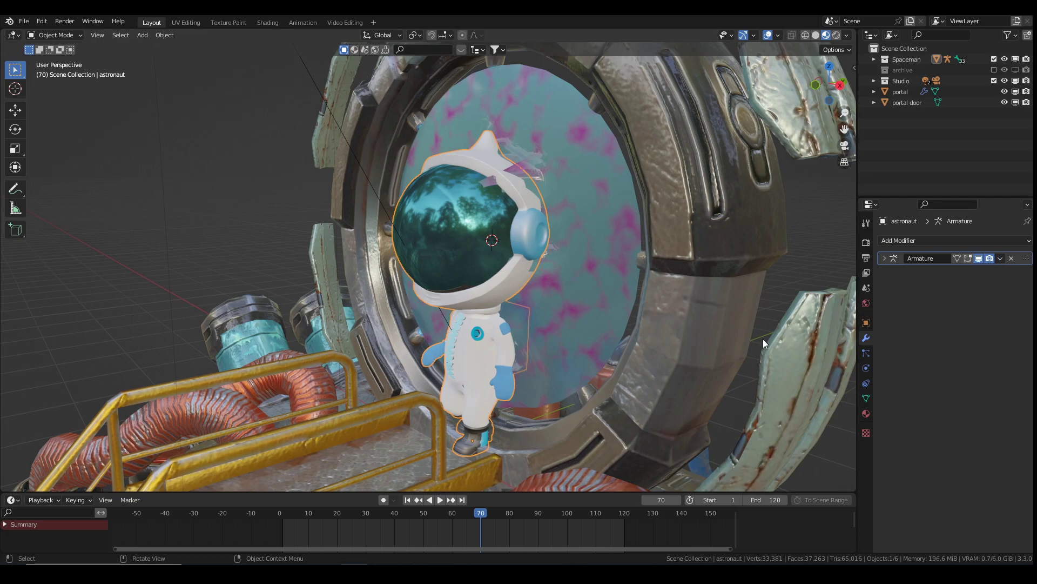
Select the portal, go to frame 59, and briefly display face orientation to check which way its normals point
click(586, 213)
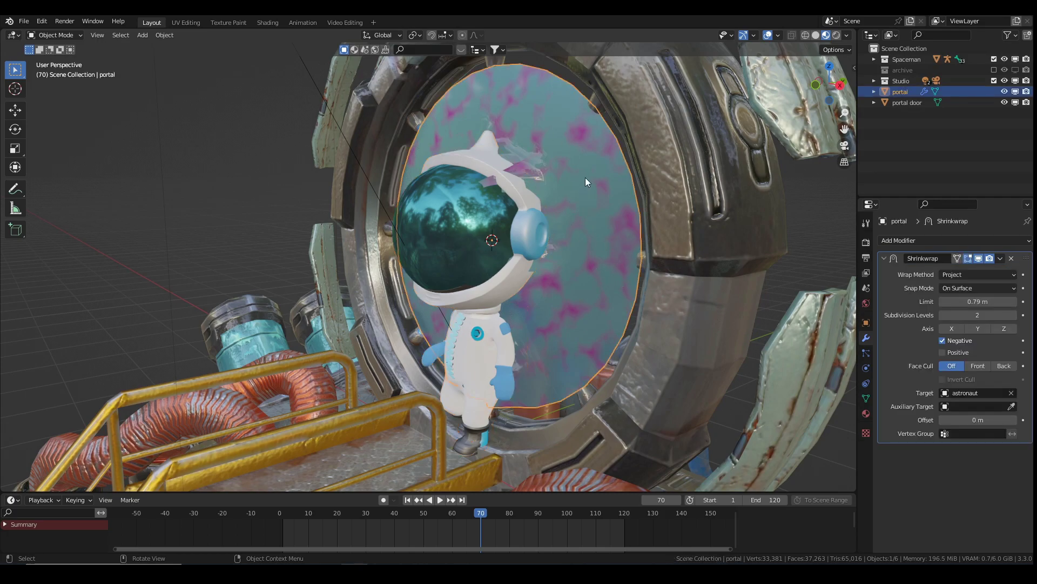
drag(480, 516, 450, 517)
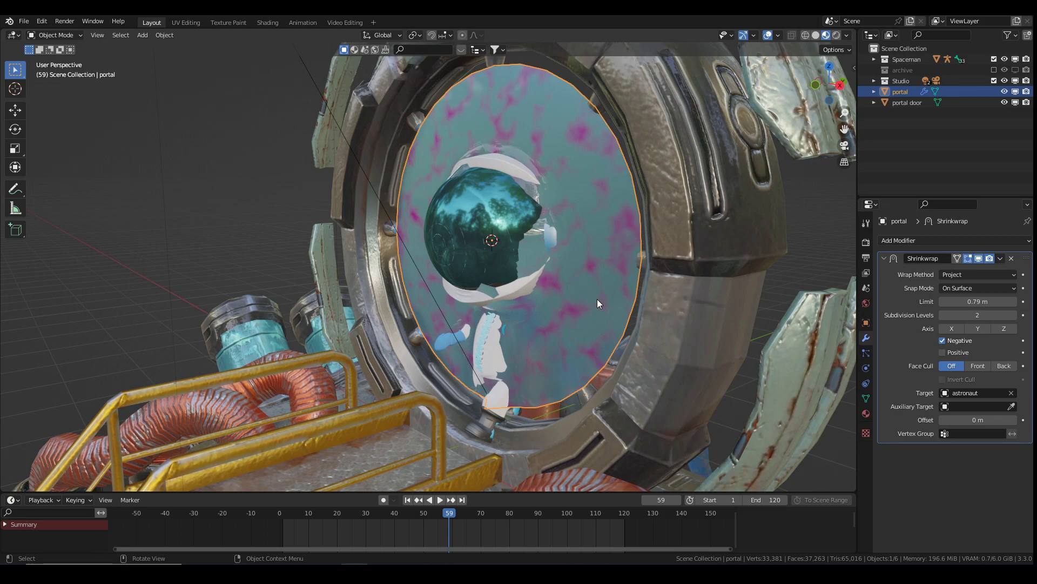
key(shift+alt+f)
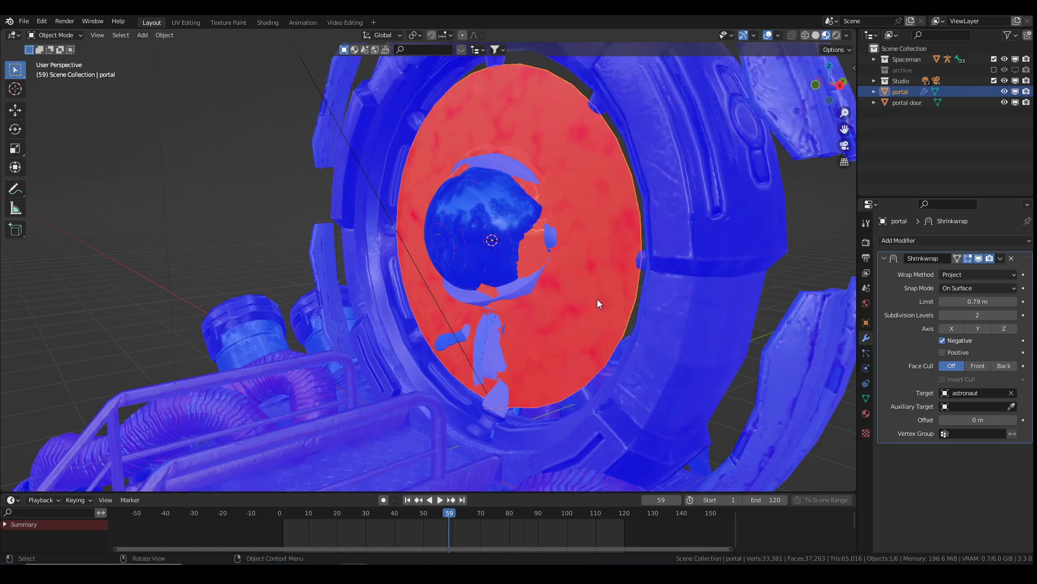
key(shift+alt+z)
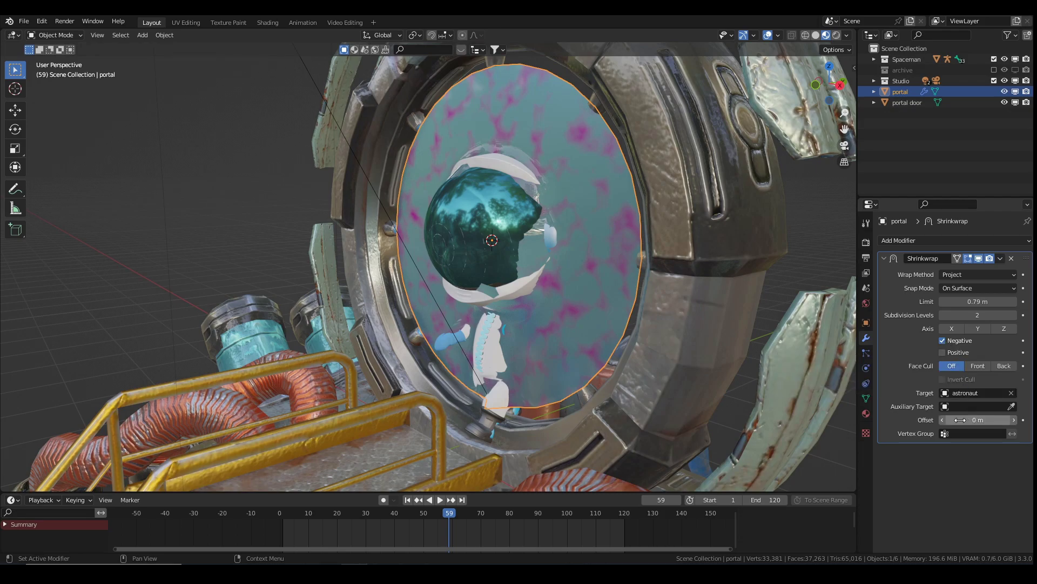
Set the portal's Shrinkwrap offset to -0.07 m and scrub to frame 65 to check how it covers the astronaut
click(943, 419)
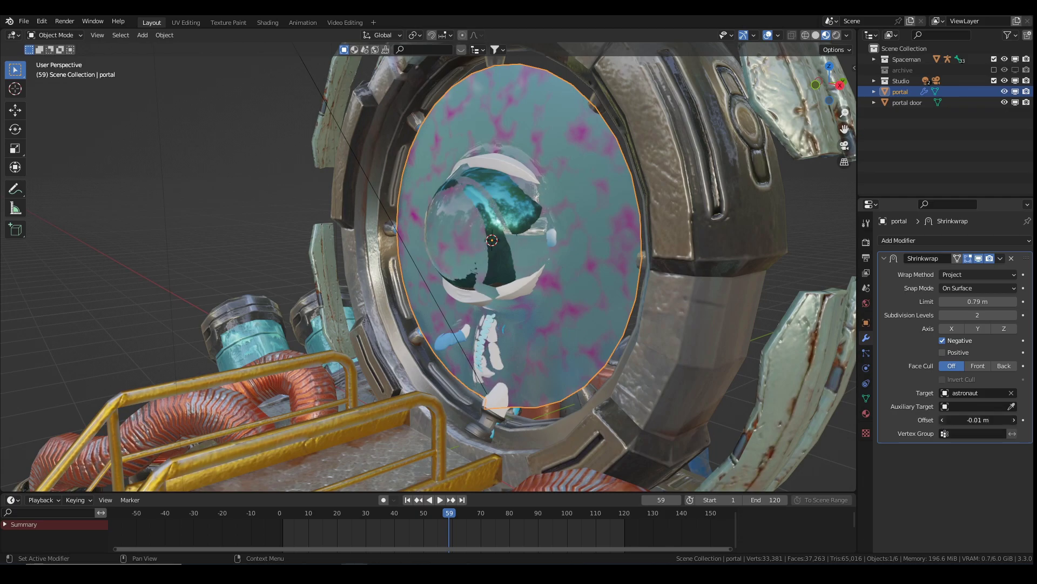
click(944, 420)
click(944, 421)
click(945, 420)
click(945, 420)
click(945, 421)
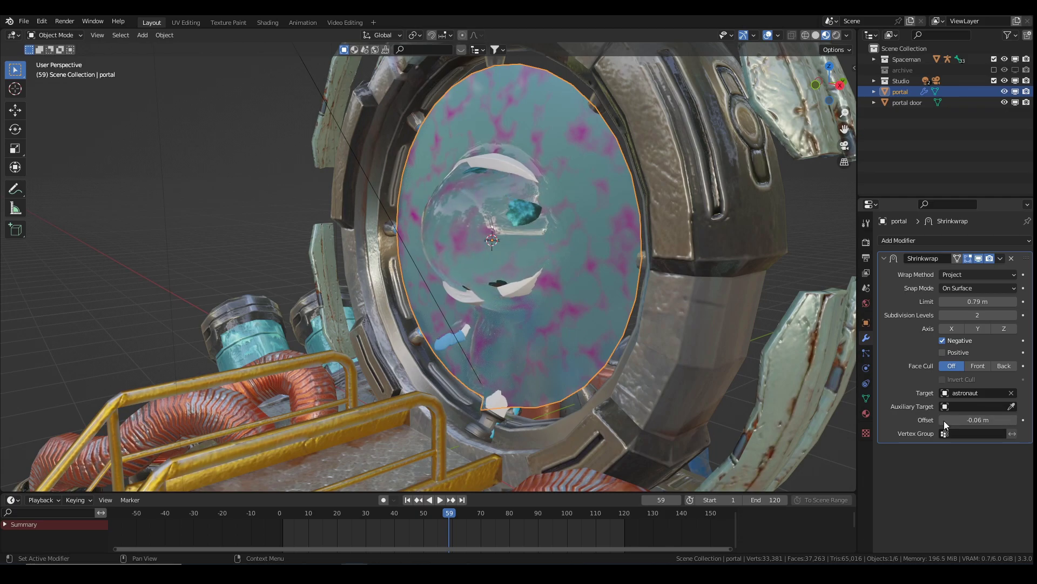
click(945, 421)
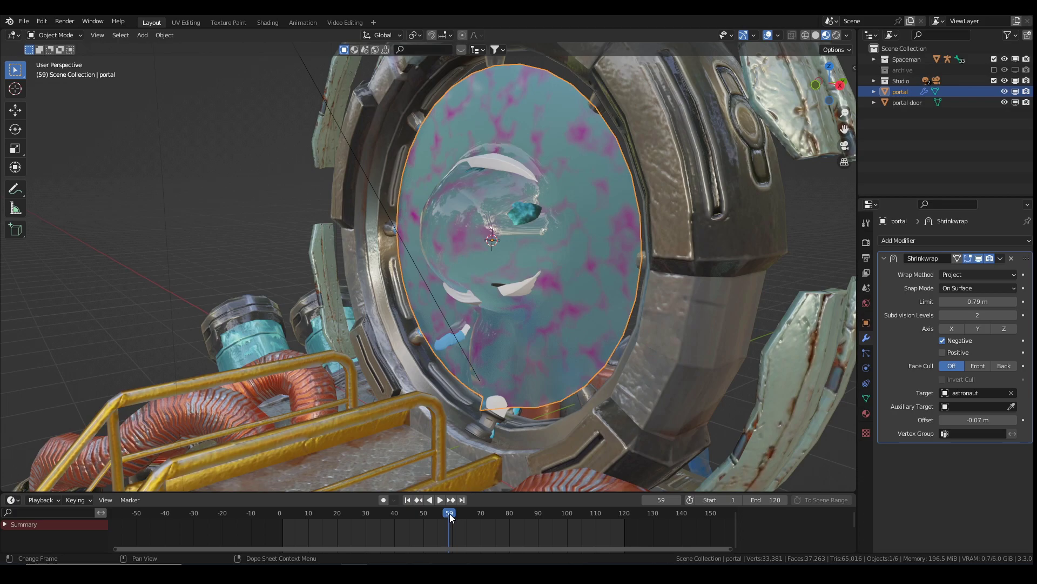
drag(449, 514, 468, 512)
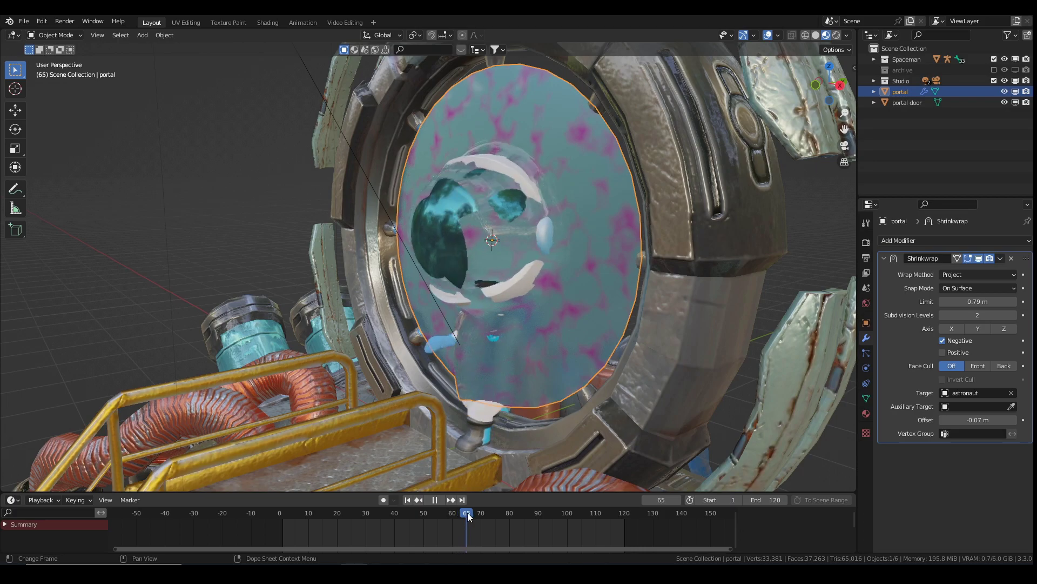
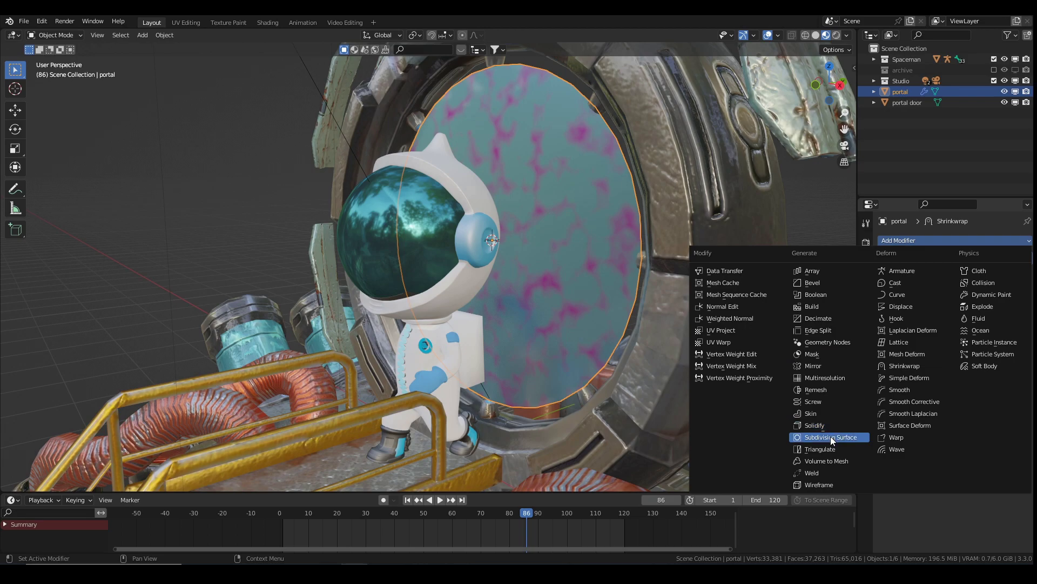
Move the portal's Subdivision modifier above the Shrinkwrap and add a Displace modifier
click(884, 274)
drag(1027, 272, 1027, 258)
click(922, 239)
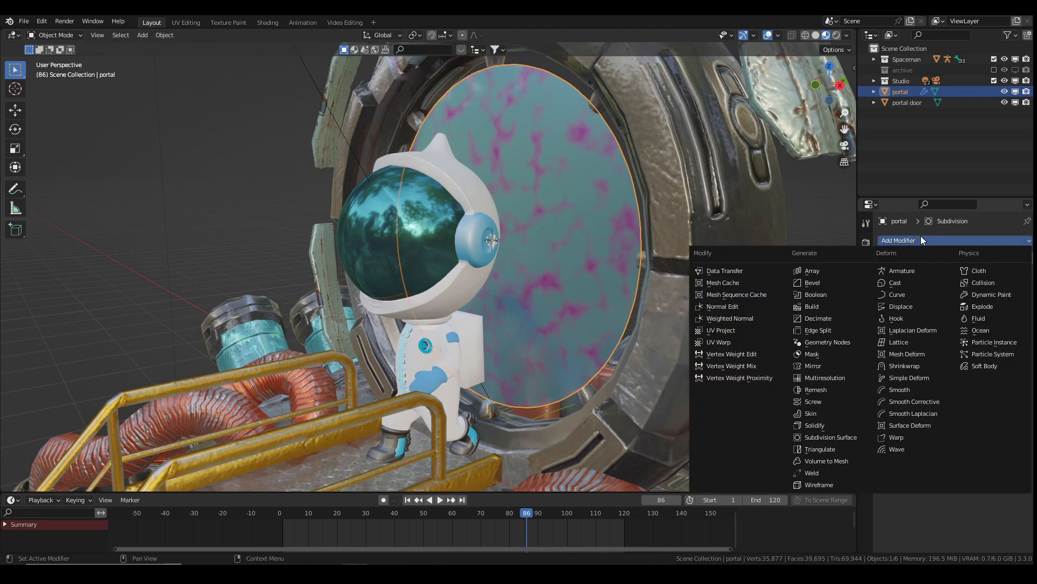
click(908, 305)
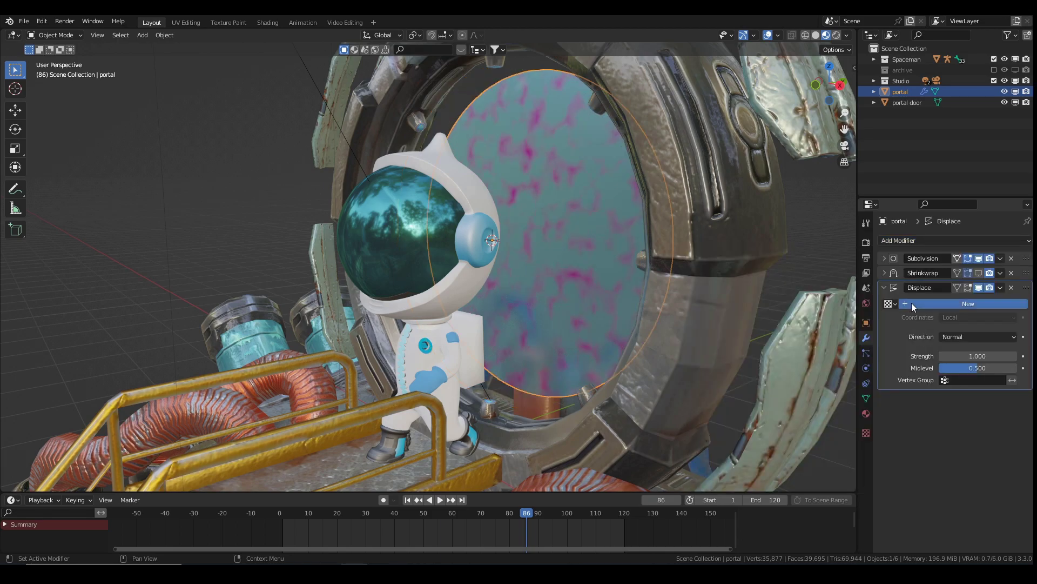
Create a new texture for the Displace modifier and set its type to Clouds
click(912, 303)
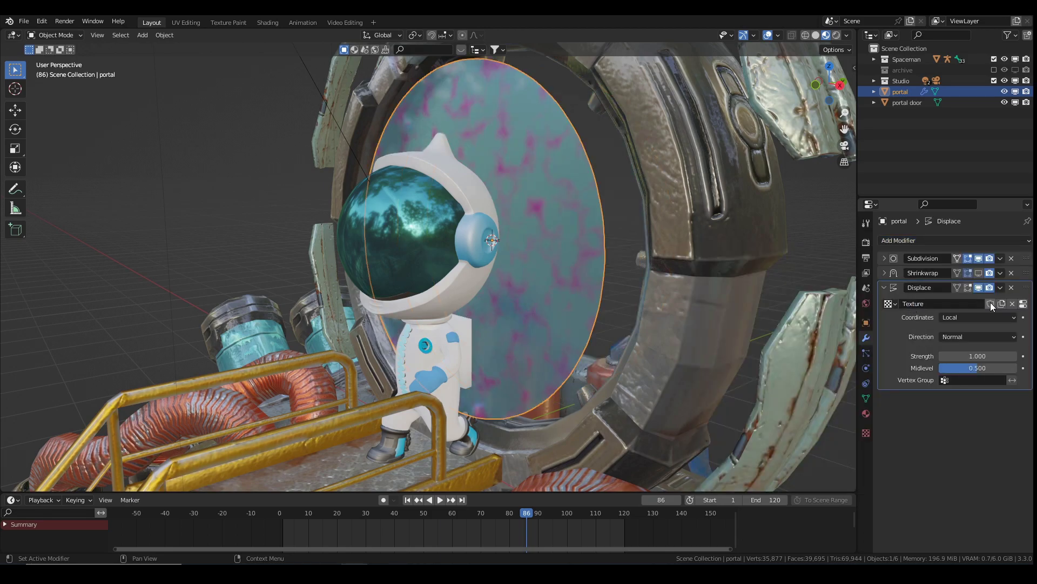
click(1023, 305)
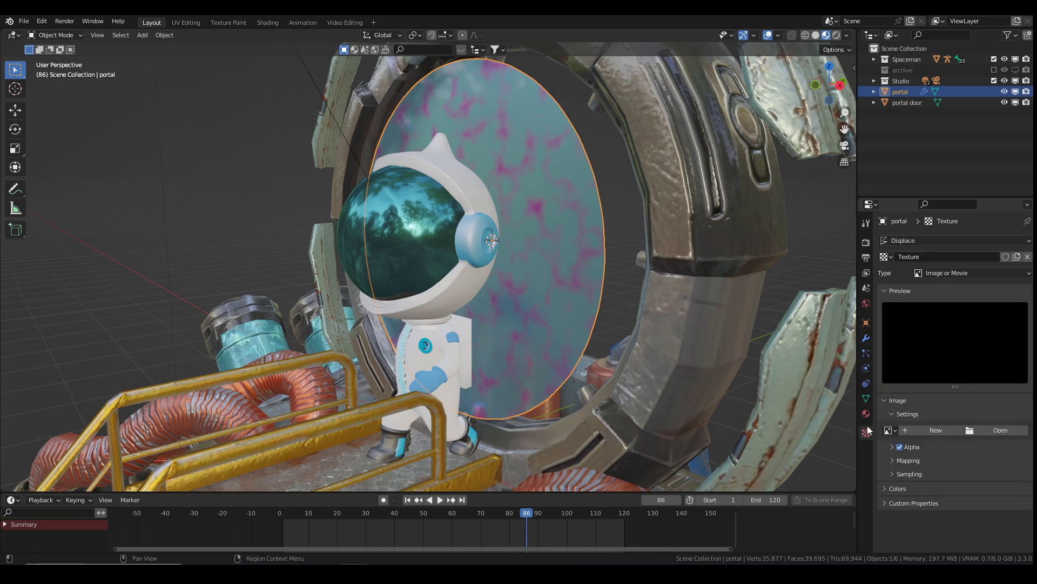
click(1001, 273)
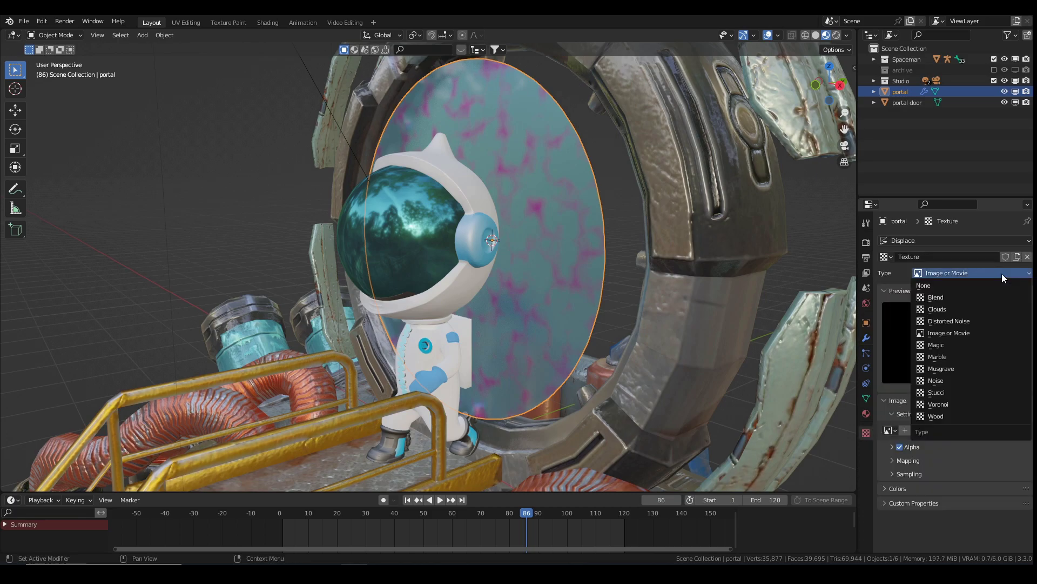
click(954, 310)
Set the Displace modifier's strength to 0.2 and view the rippled portal surface from the side
click(866, 338)
click(978, 357)
key(BackSpace)
text(0.2)
key(Return)
middle_drag(575, 141, 575, 177)
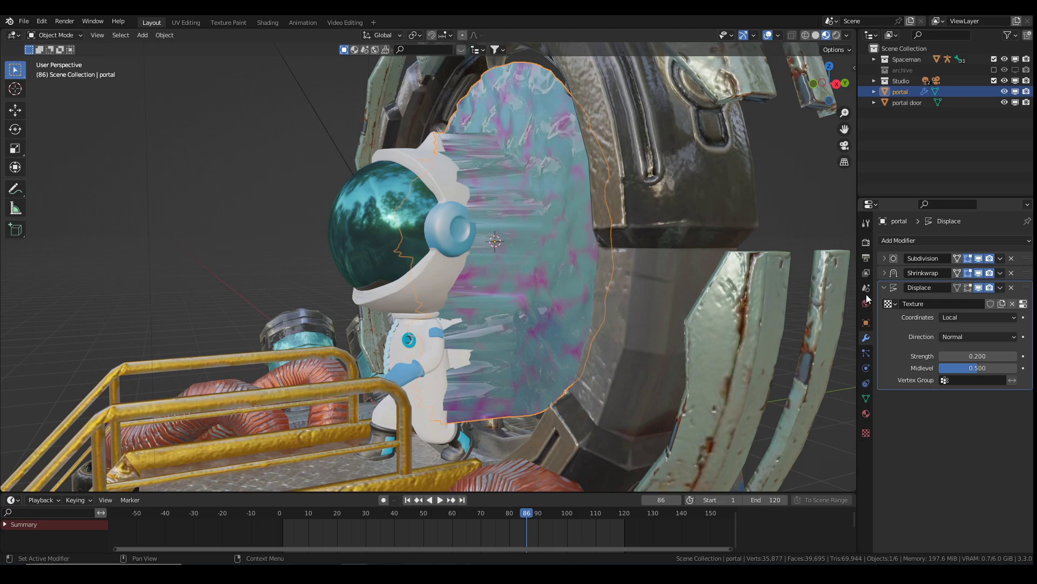
Scrub to frame 83 and move the Displace modifier above the Shrinkwrap in the portal's modifier stack
mouse_move(527, 510)
mouse_down()
mouse_move(465, 510)
mouse_move(518, 512)
mouse_up()
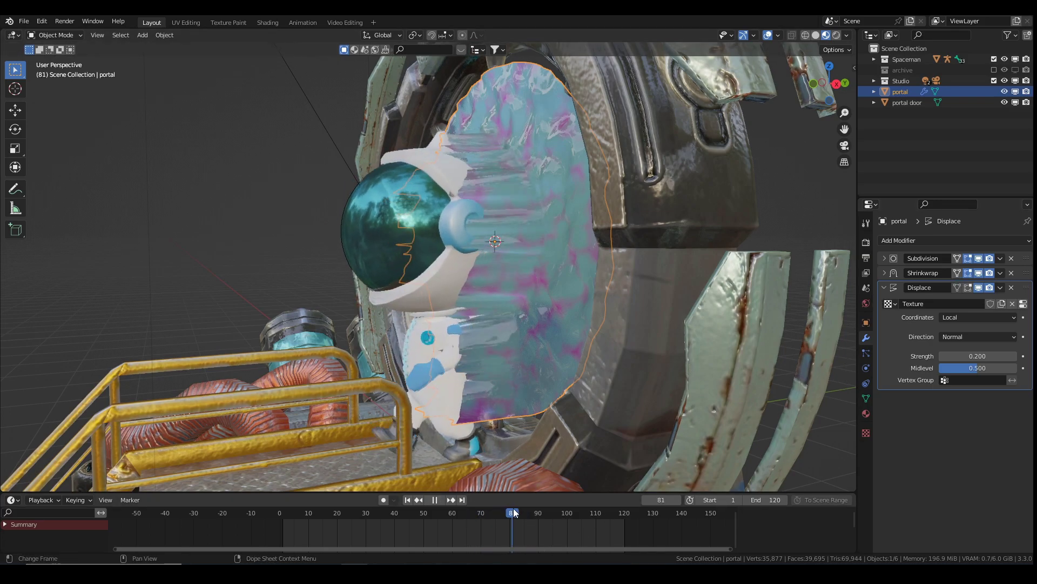
click(885, 288)
drag(1026, 288, 1026, 273)
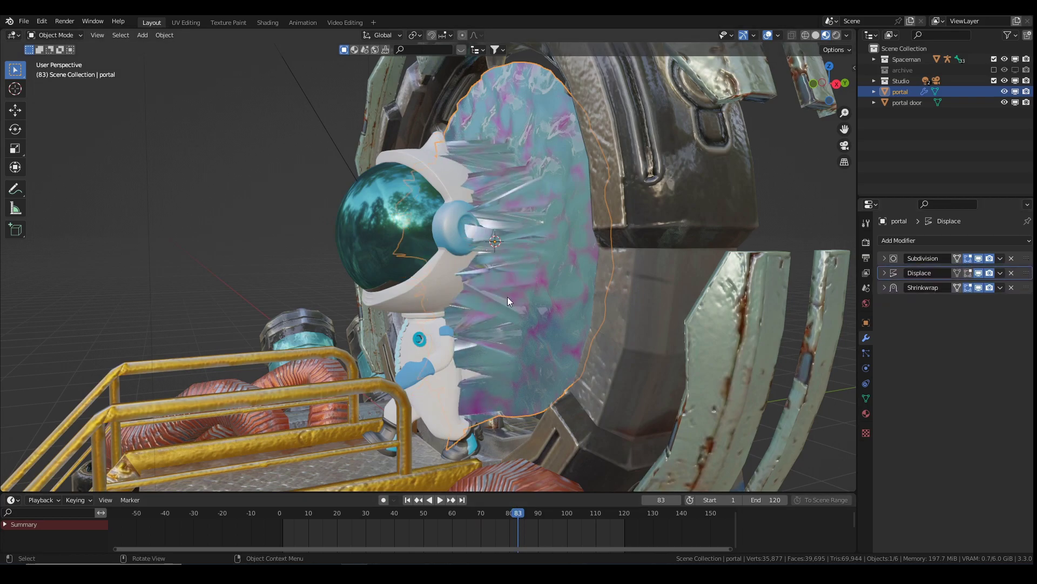
Duplicate the portal's Subdivision modifier, move the copy below the Shrinkwrap, and scrub to frame 80 to check the smoothing
click(885, 258)
click(885, 259)
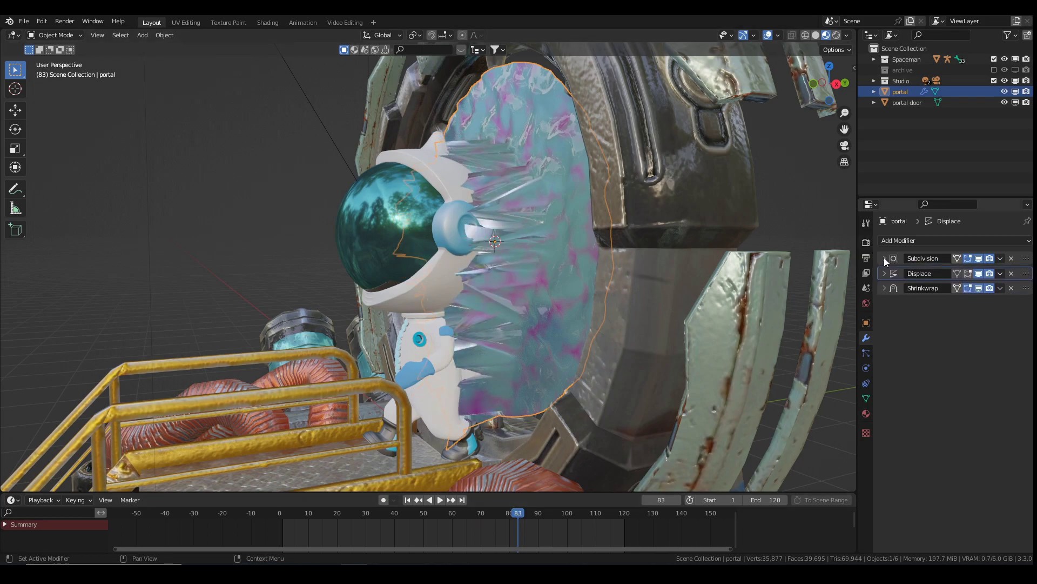
click(1000, 258)
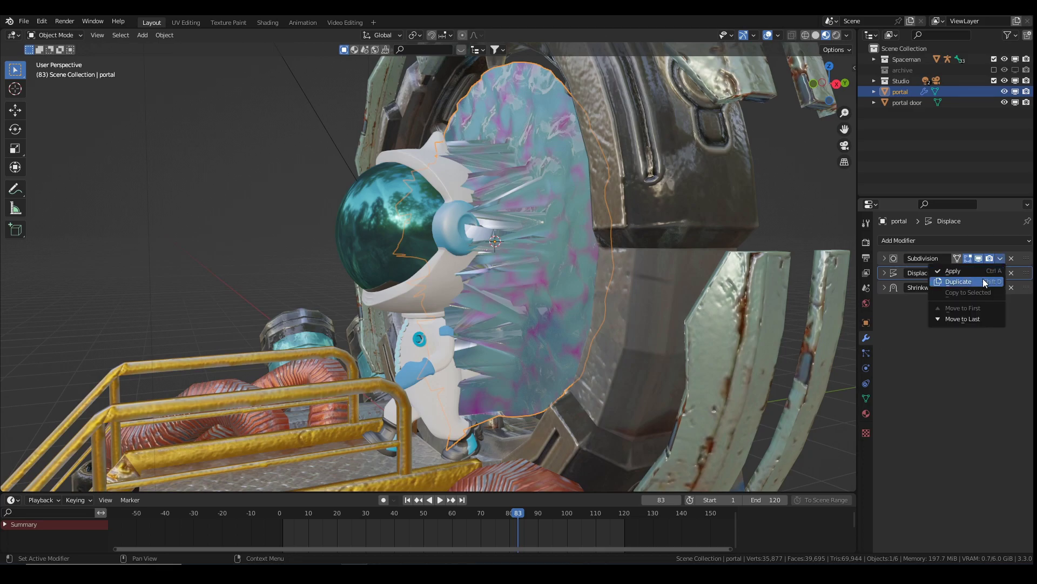
click(981, 282)
drag(1026, 273, 1026, 304)
mouse_move(501, 242)
middle_down()
mouse_move(519, 268)
mouse_move(549, 277)
mouse_move(513, 257)
middle_up()
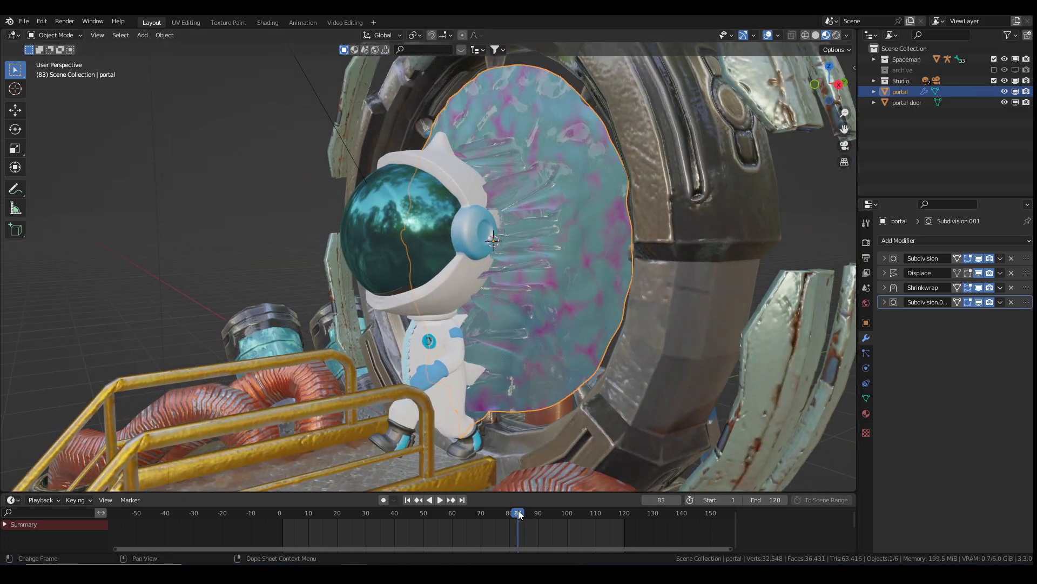
key(space)
click(468, 513)
drag(467, 514, 509, 514)
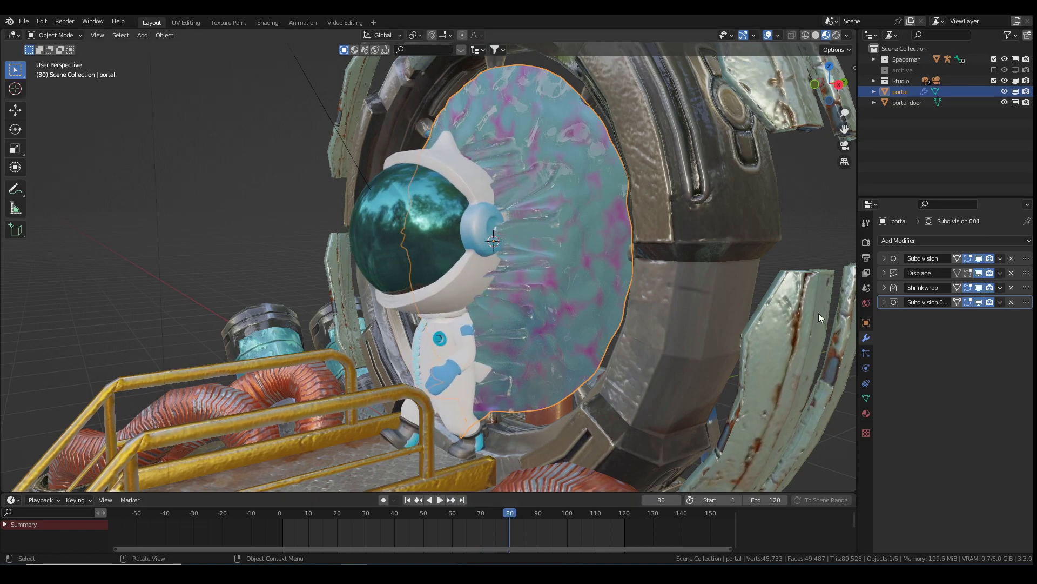
Turn off the Shrinkwrap modifier's viewport display and add Dynamic Paint physics with a canvas to the portal
click(979, 287)
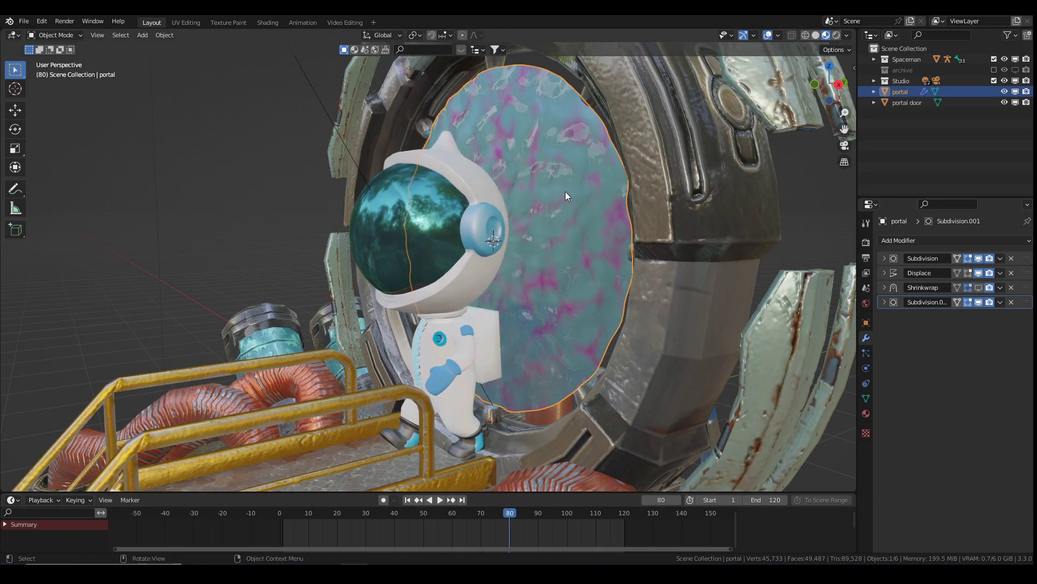
click(868, 370)
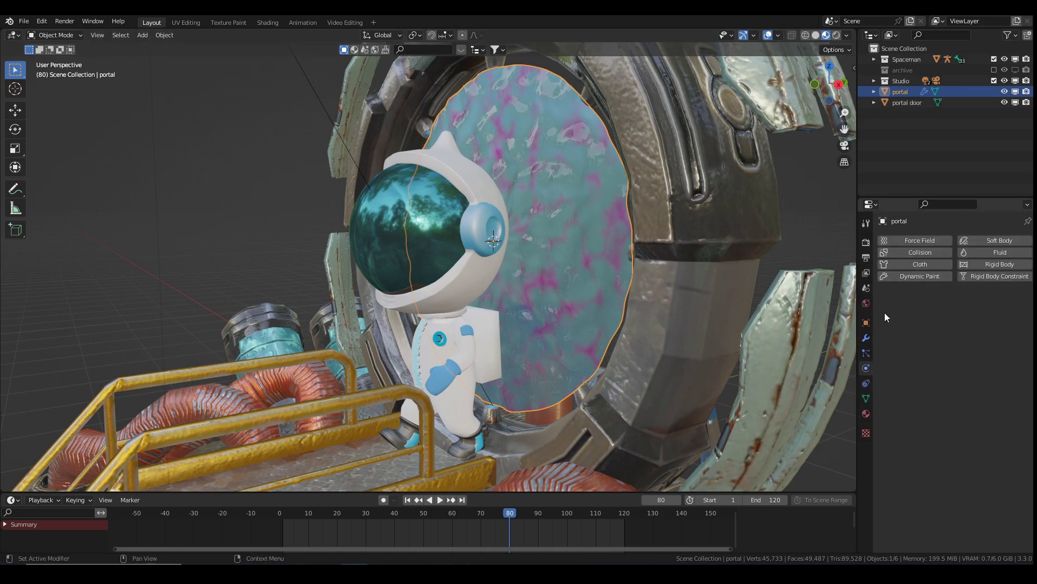
click(866, 338)
click(959, 241)
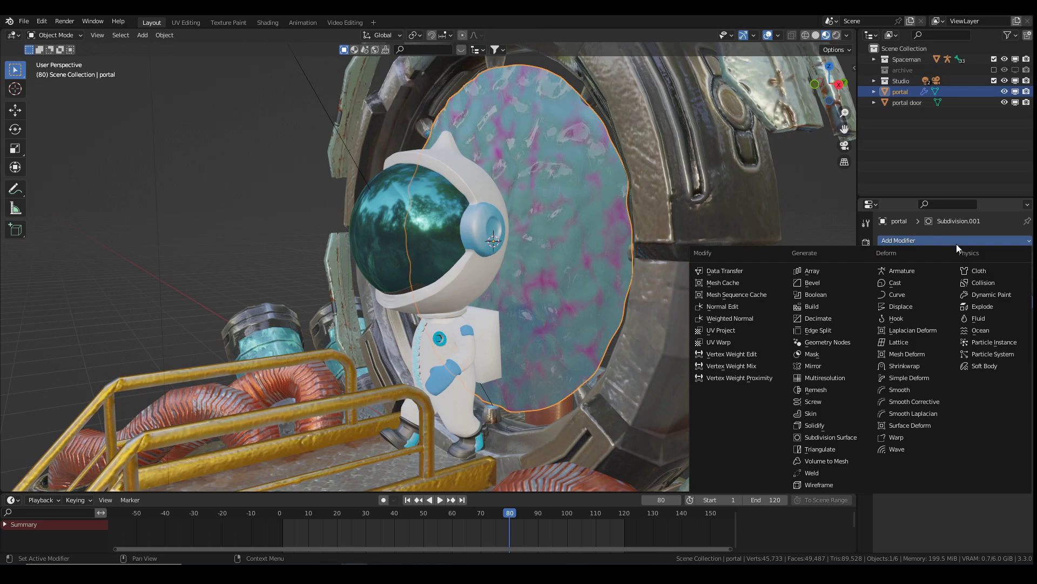
key(Escape)
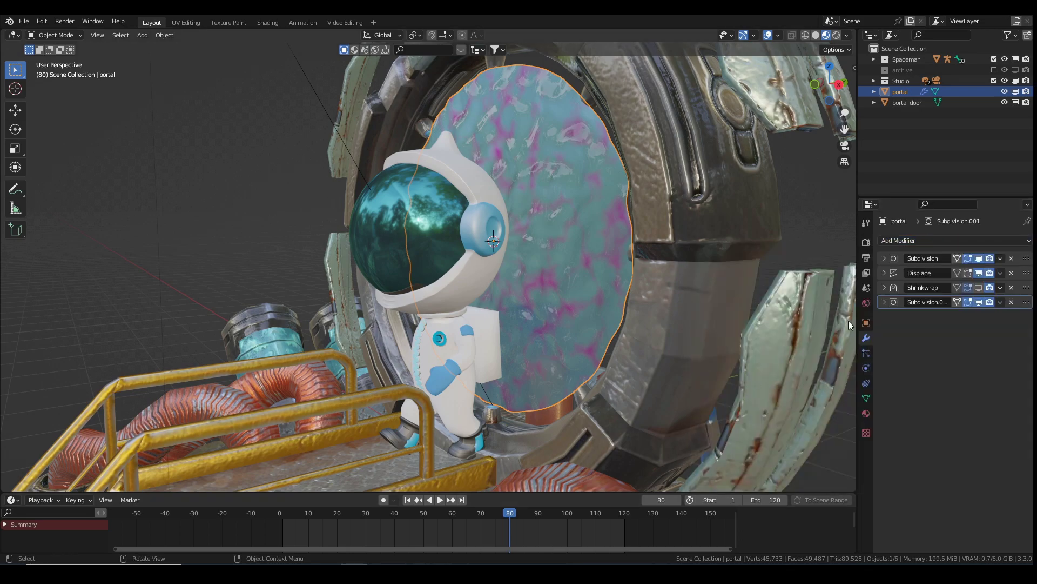
click(865, 368)
click(906, 274)
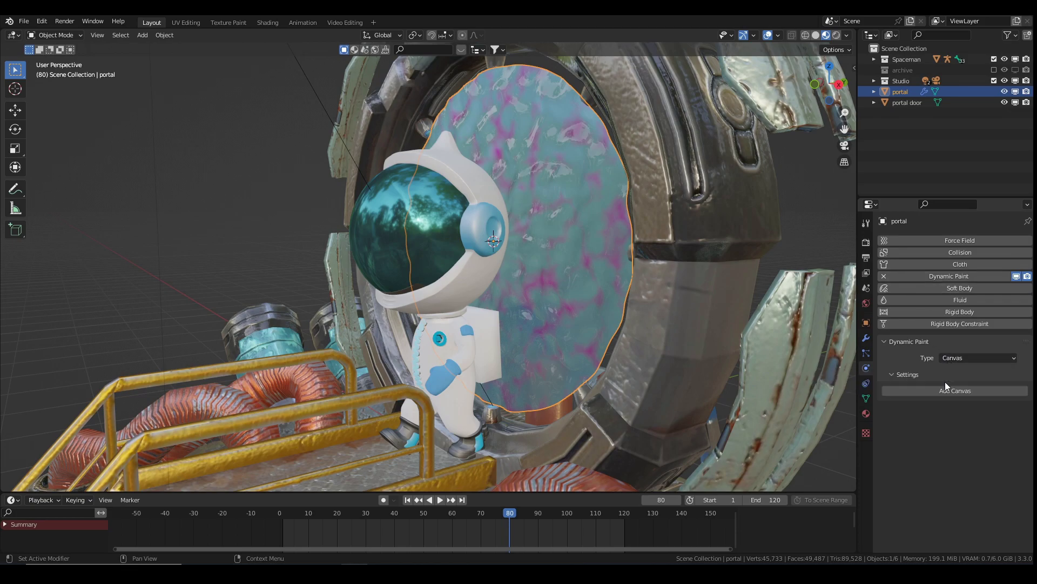
click(942, 391)
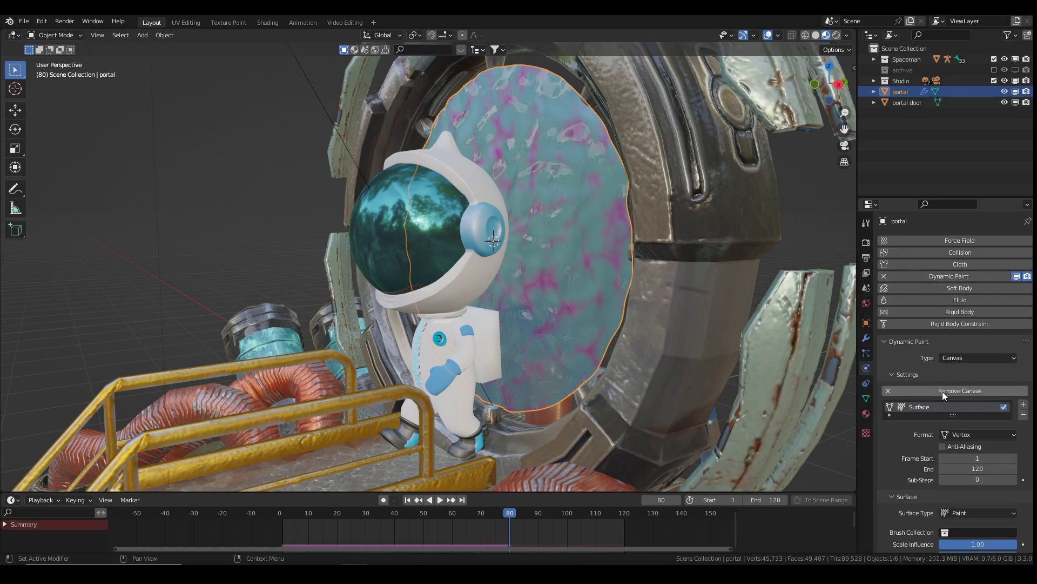
Add Dynamic Paint physics to the astronaut, set its type to Brush, and add the brush
click(381, 214)
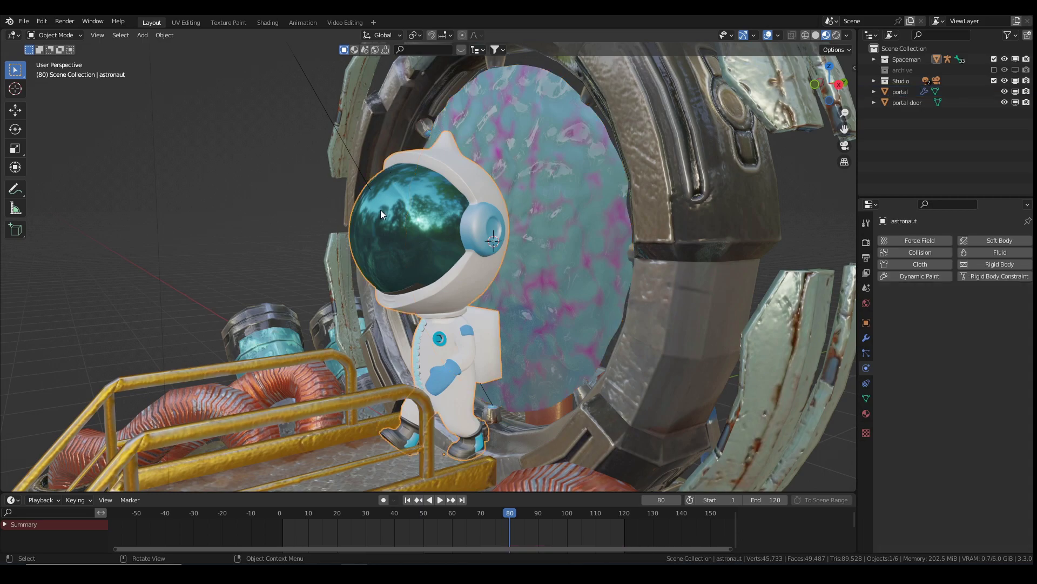
click(907, 276)
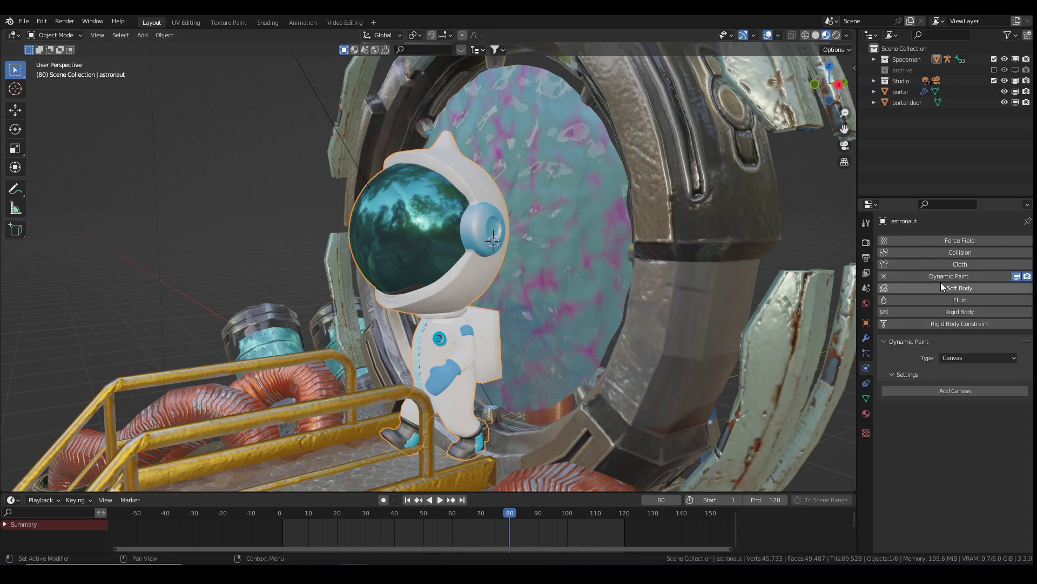
click(959, 359)
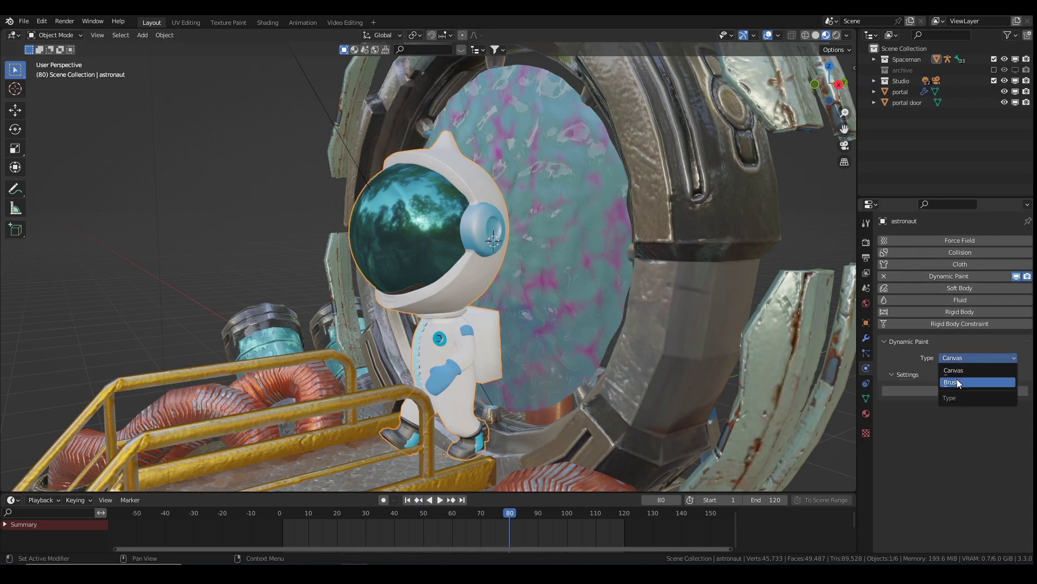
click(957, 379)
click(955, 385)
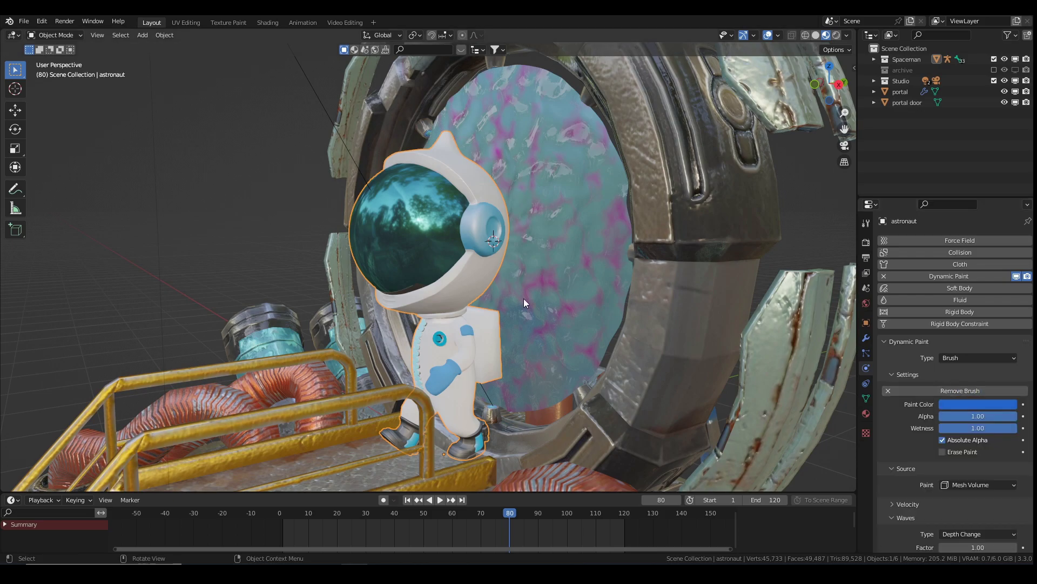
Set the surface type of the portal's Dynamic Paint canvas to Displace
click(550, 272)
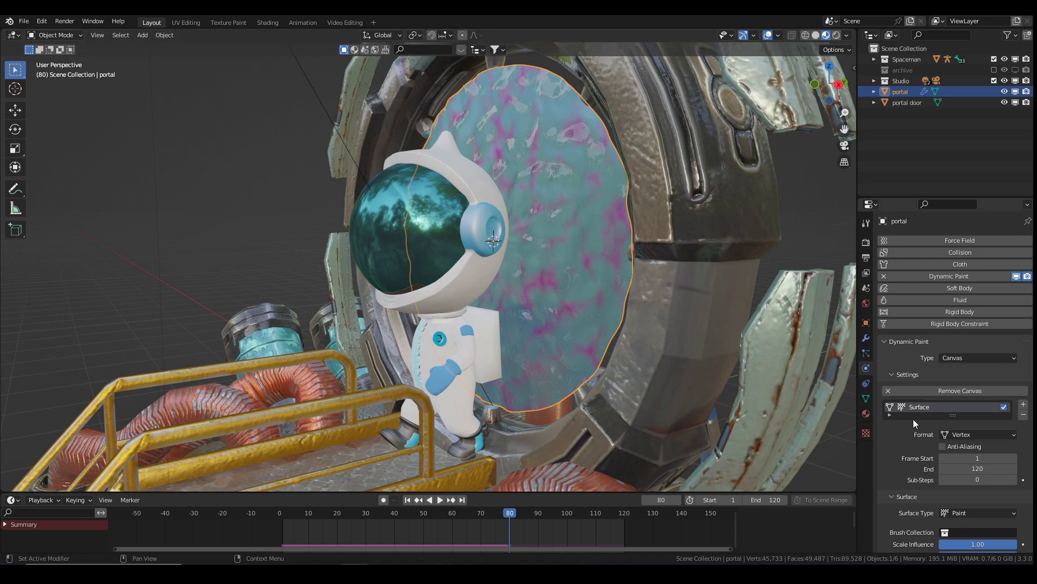
scroll(925, 417, down, 2)
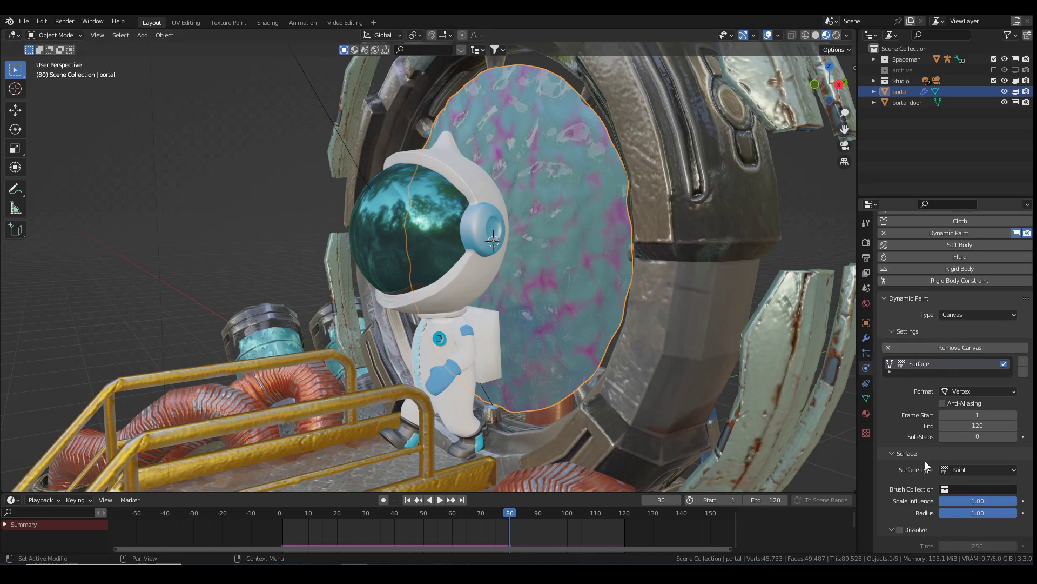
scroll(922, 459, down, 1)
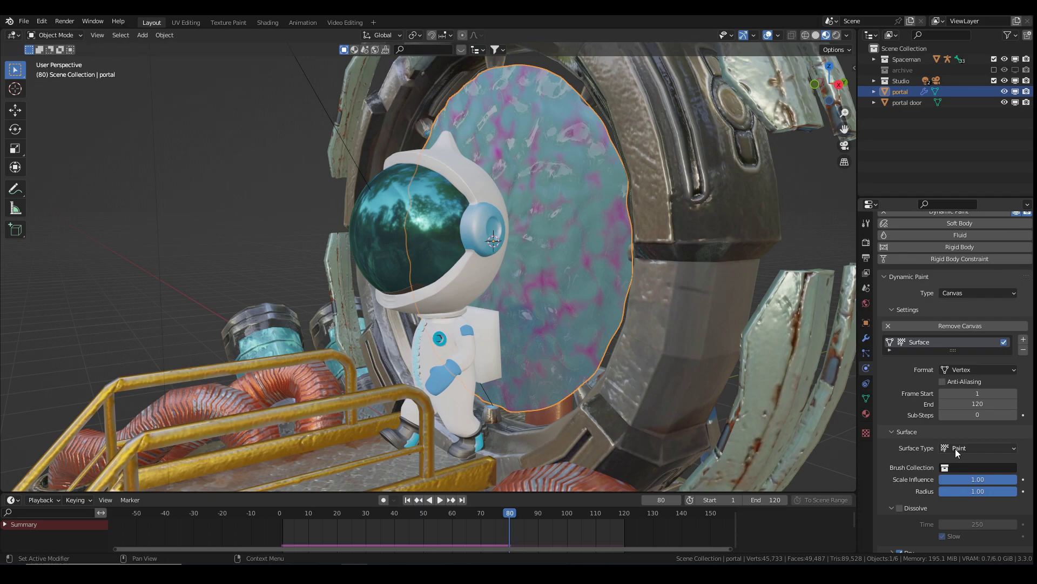
click(985, 449)
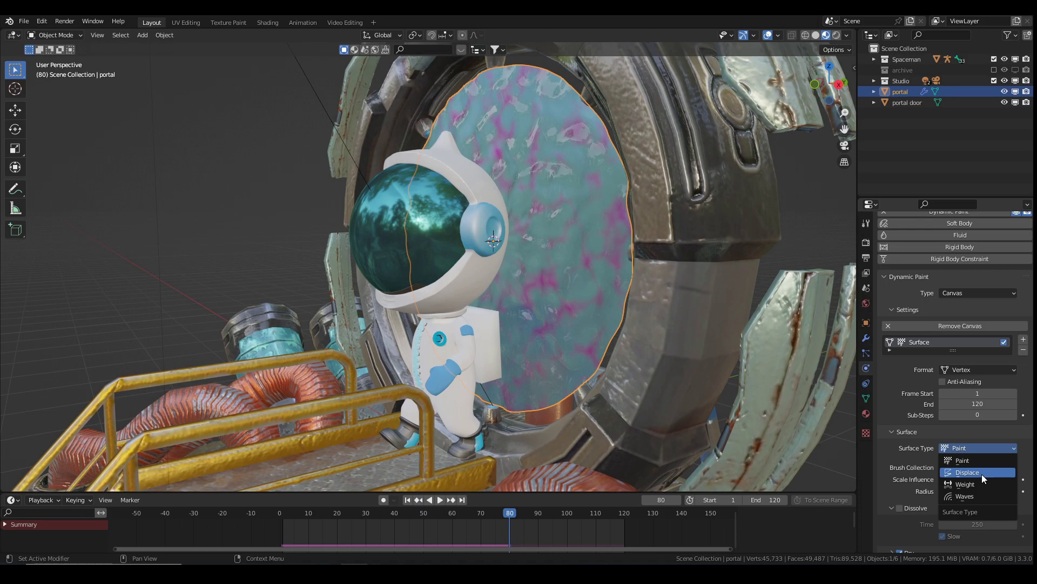
click(981, 473)
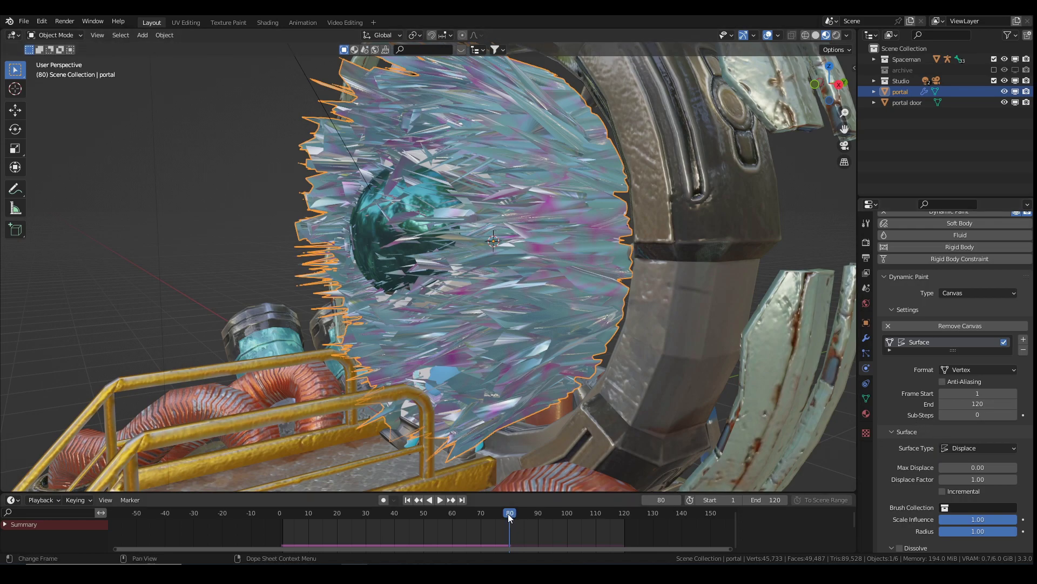
Play the animation from frame 1, scrub to frame 107, and examine the portal's displacement from the side
click(410, 500)
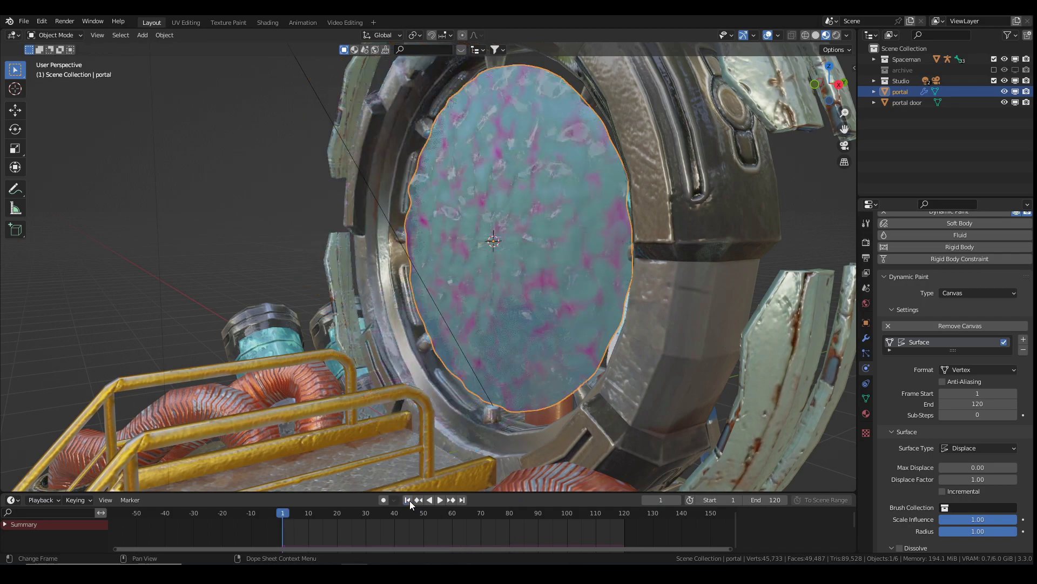
click(437, 498)
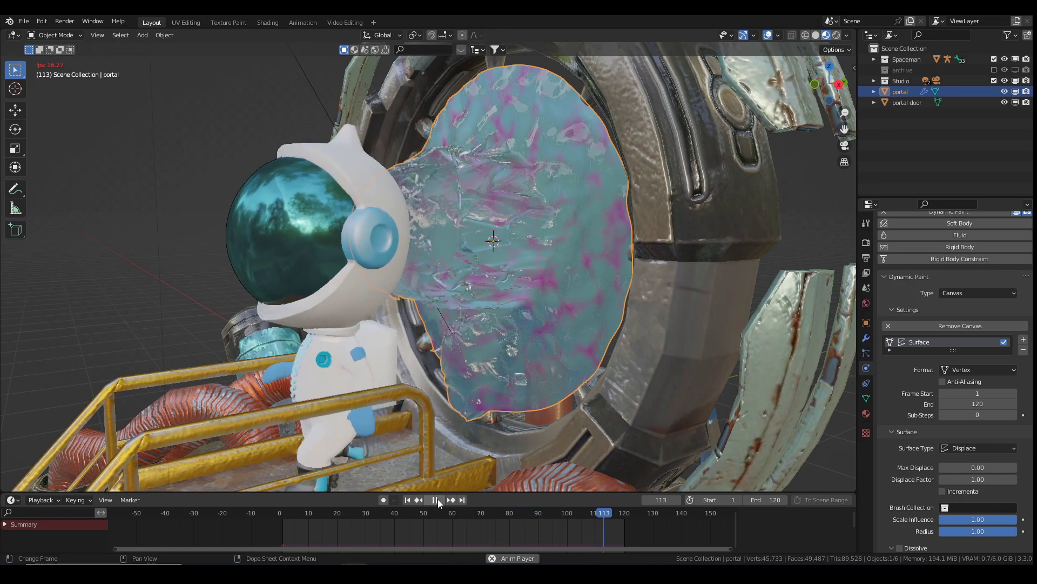
click(438, 499)
drag(475, 516, 586, 514)
middle_drag(576, 384, 449, 216)
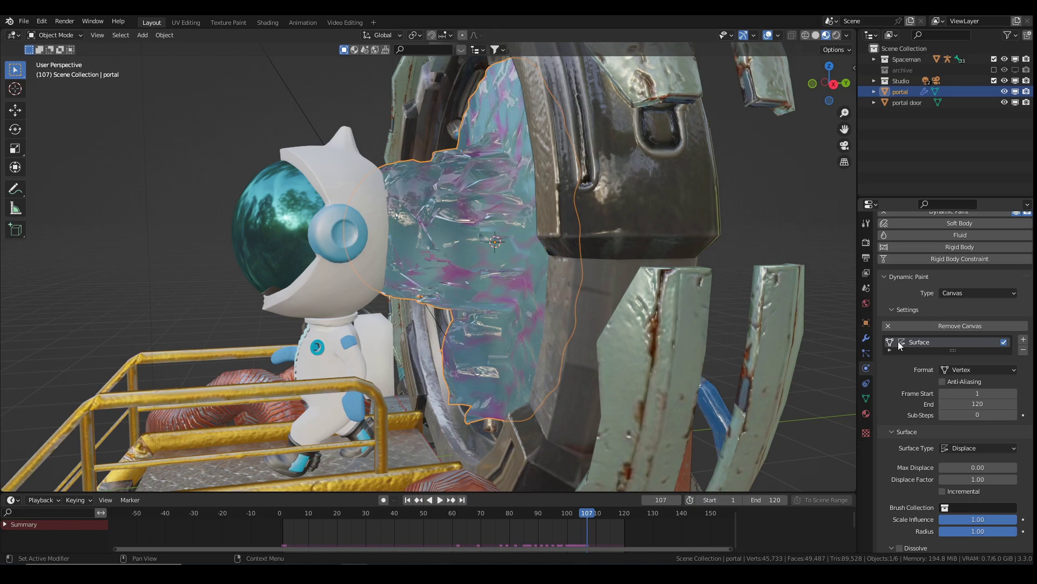
Enable Dissolve on the portal's Dynamic Paint surface and replay the animation from frame 1
scroll(909, 393, down, 6)
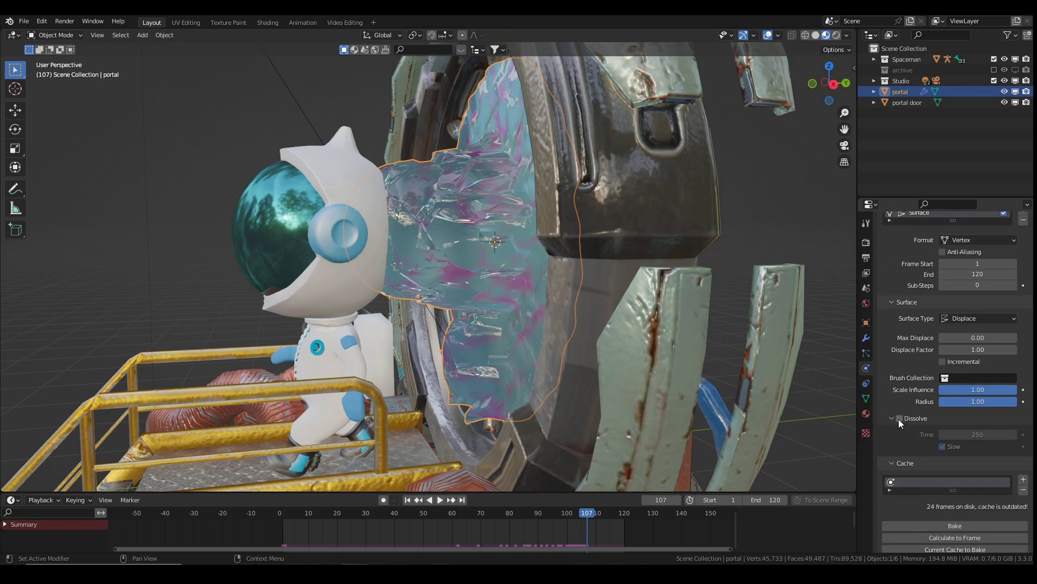
click(900, 419)
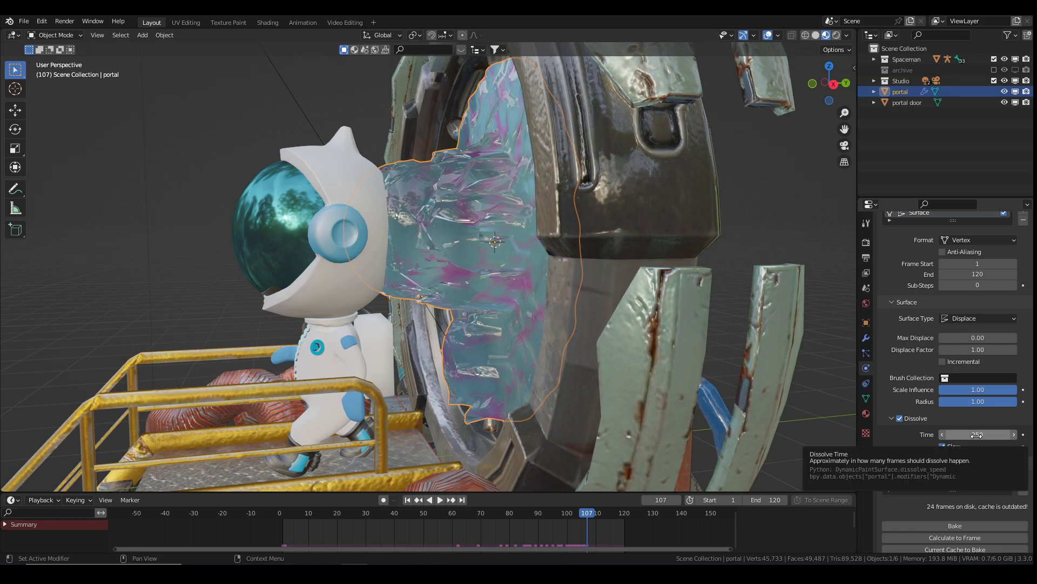
key(space)
click(485, 514)
drag(485, 514, 383, 514)
key(space)
click(407, 501)
click(439, 500)
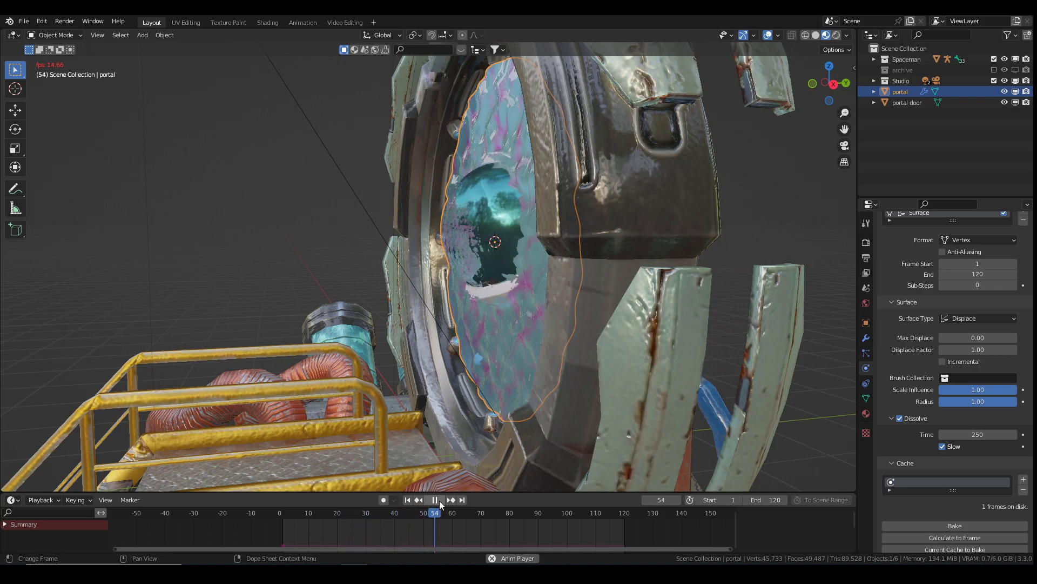
click(440, 500)
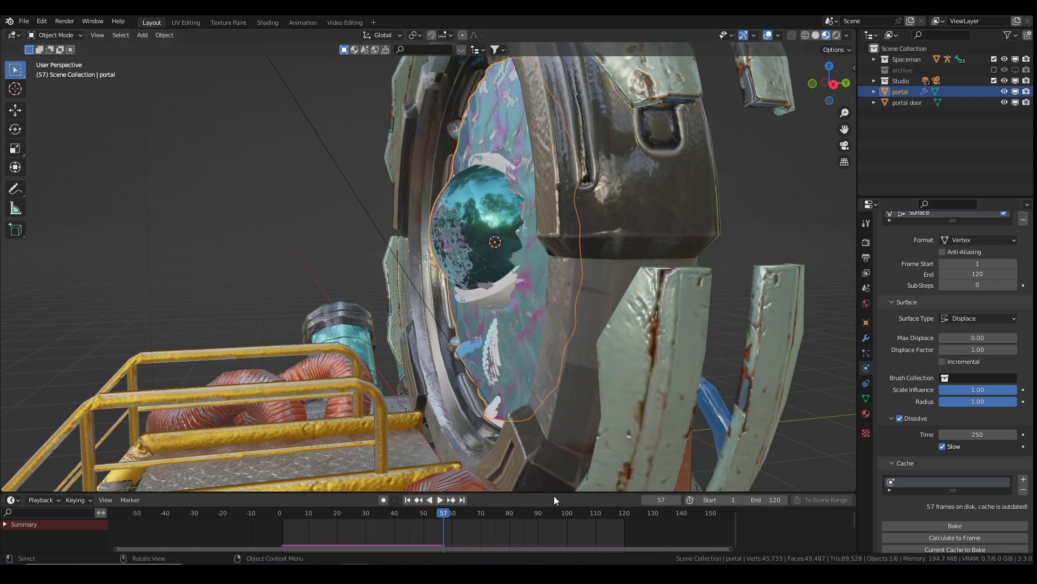
Try a dissolve time of 10 on the portal's surface and replay the animation from frame 1
click(973, 435)
text(10)
key(Return)
click(407, 500)
click(440, 499)
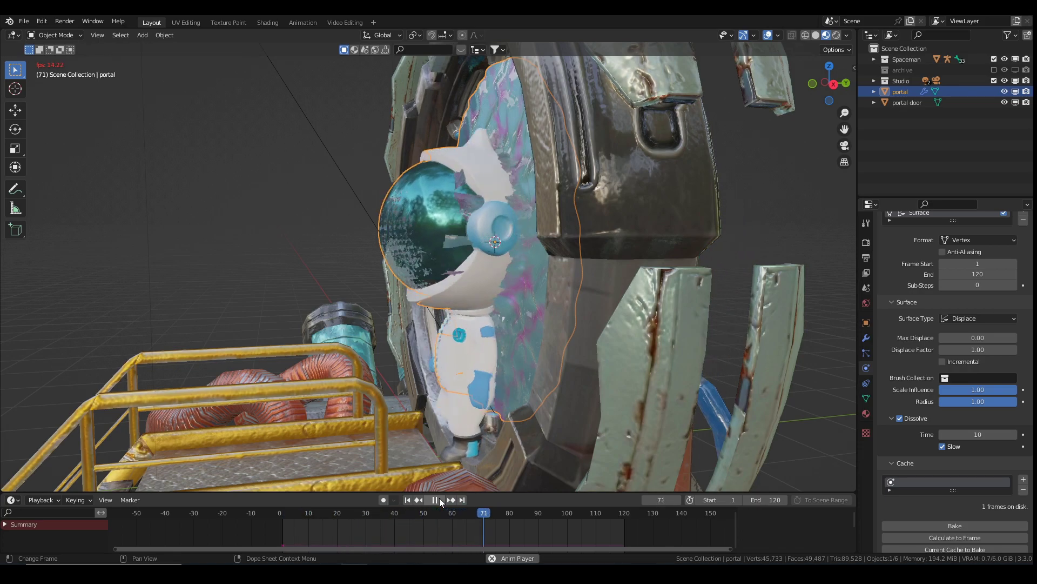
click(440, 499)
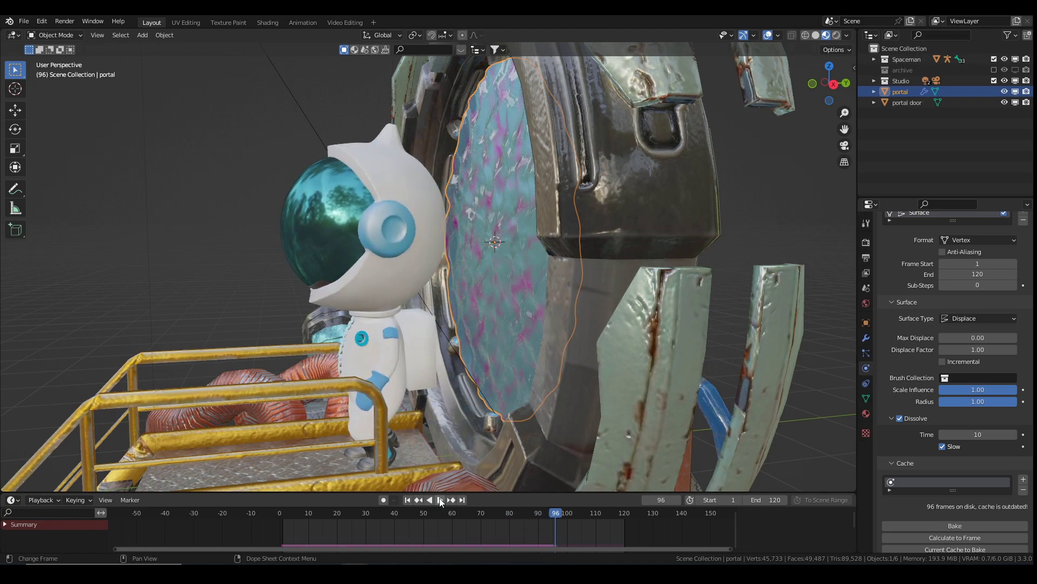
Set the dissolve time to 40, play the animation, and scrub to frame 65 to check the displacement
click(985, 433)
text(40)
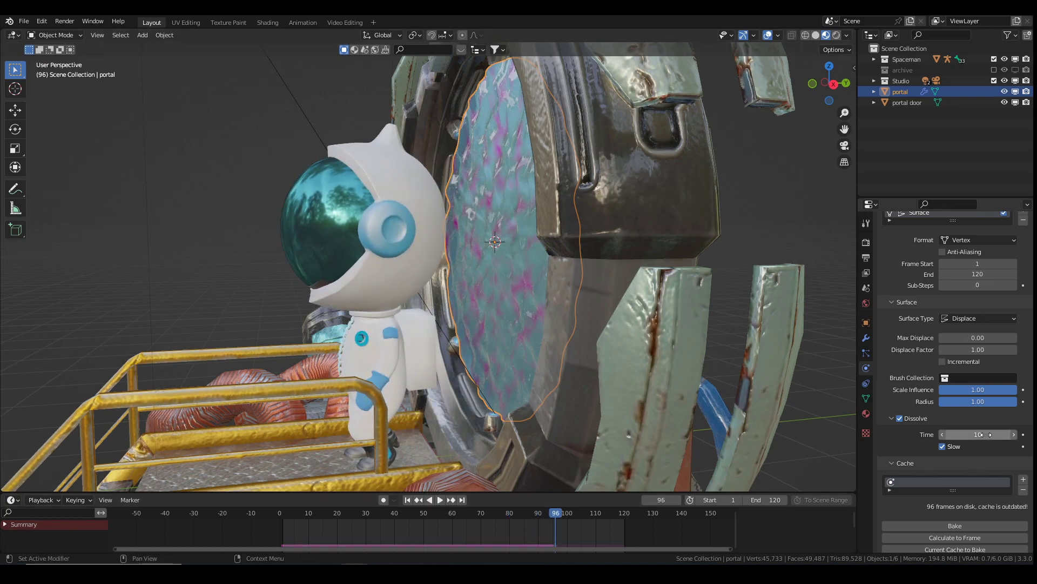
key(Return)
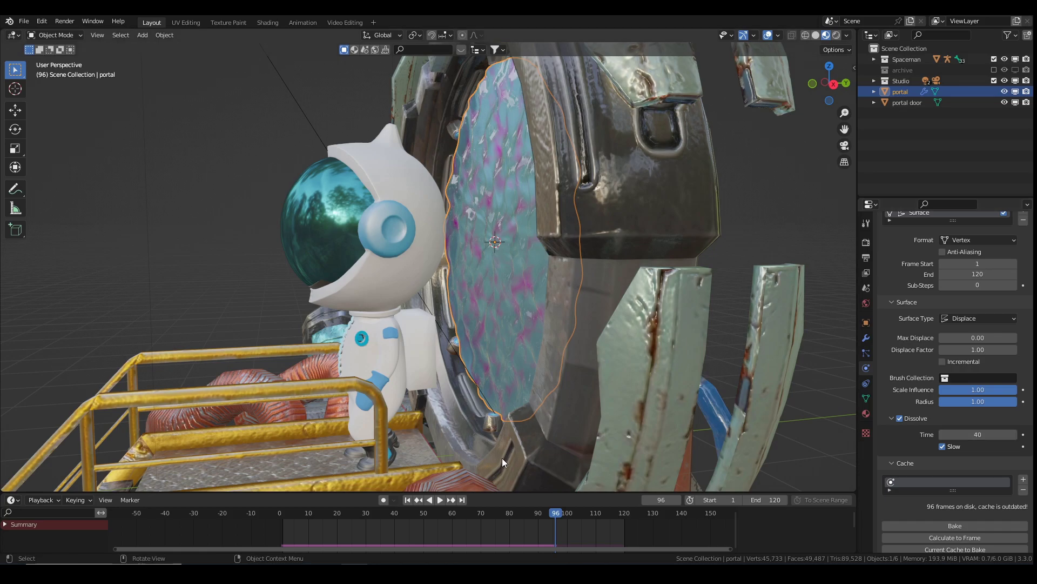
key(shift+ctrl+space)
drag(520, 512, 464, 513)
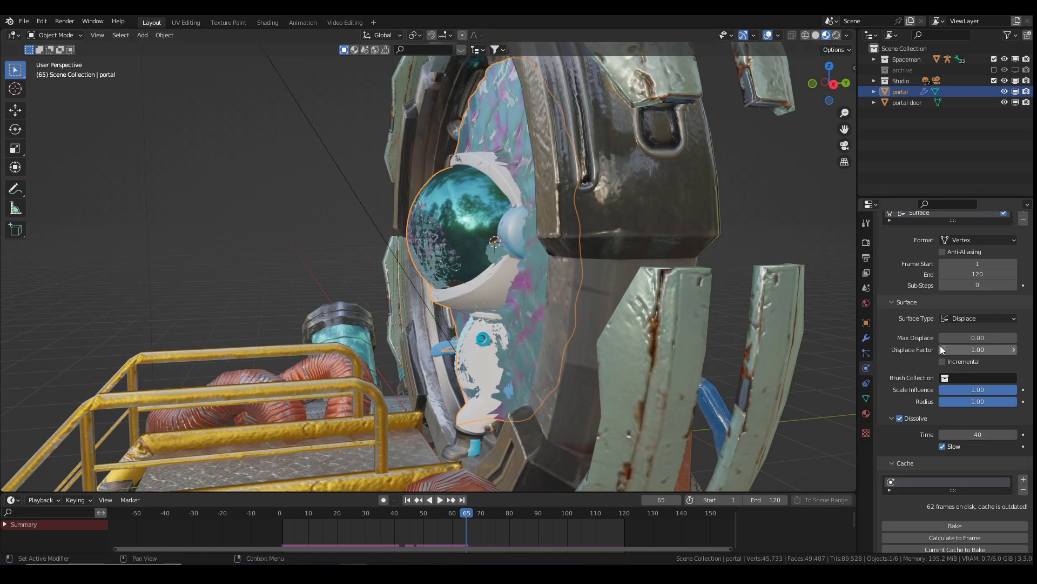
Try a displace factor of 1.1 on the portal's surface and scrub back to frame 40
click(976, 350)
text(1.1)
key(Return)
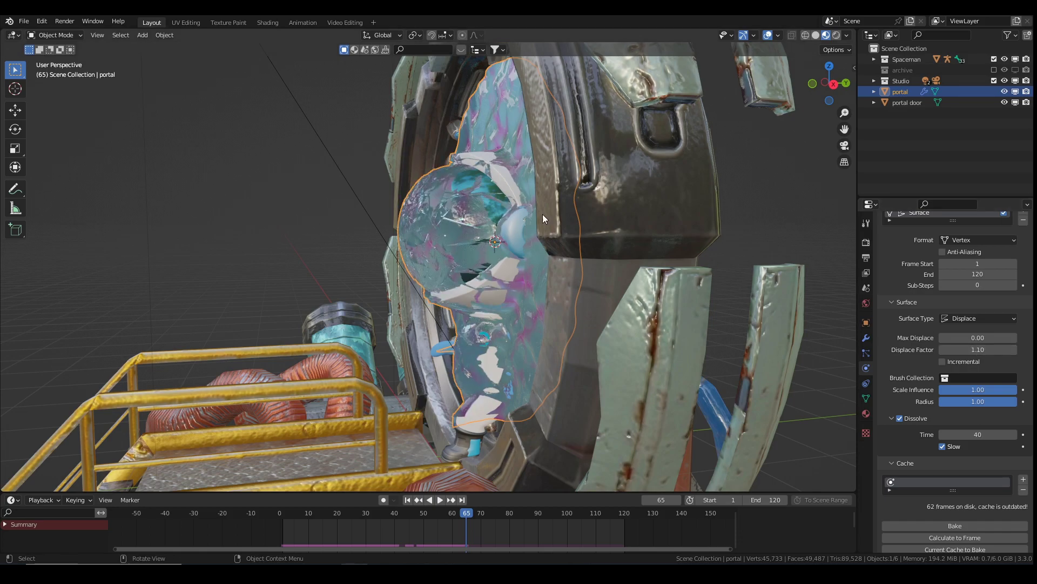
key(space)
drag(467, 511, 394, 511)
key(space)
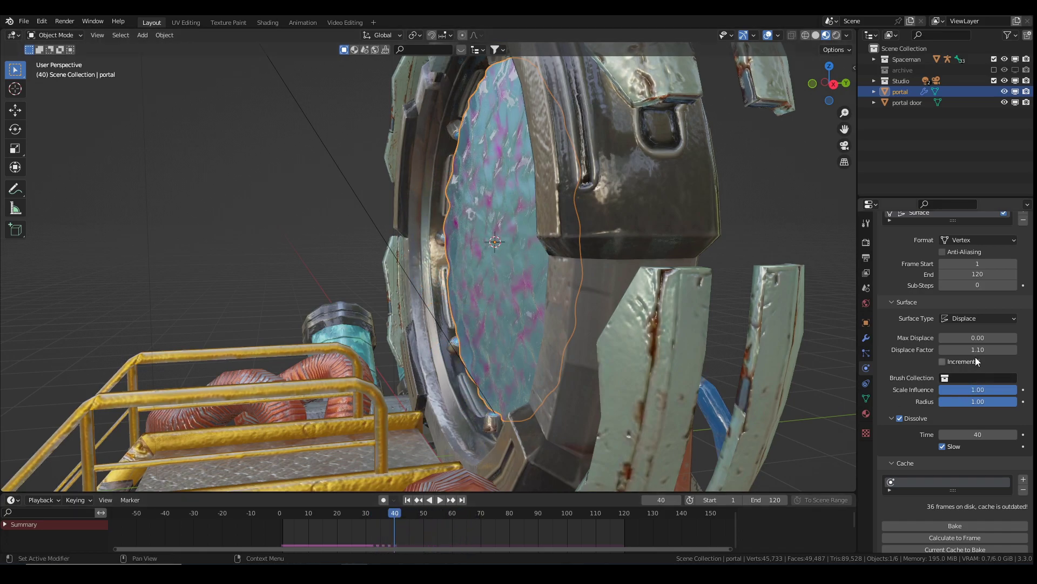
Set the displace factor to 1.2, play to frame 61, and view the astronaut pushing through from the front
click(976, 350)
text(1.2)
key(Return)
key(shift+ctrl+space)
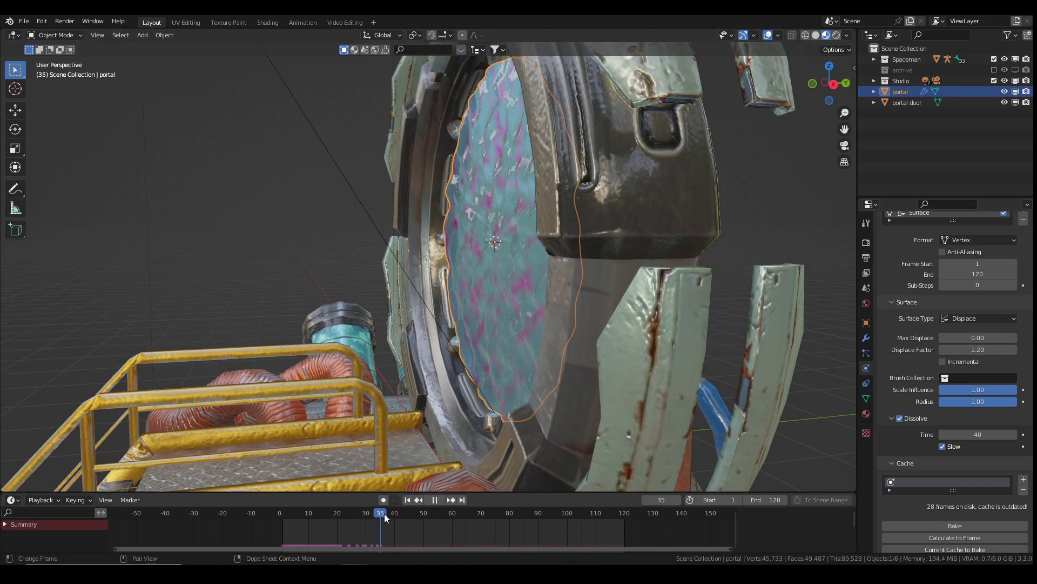
key(space)
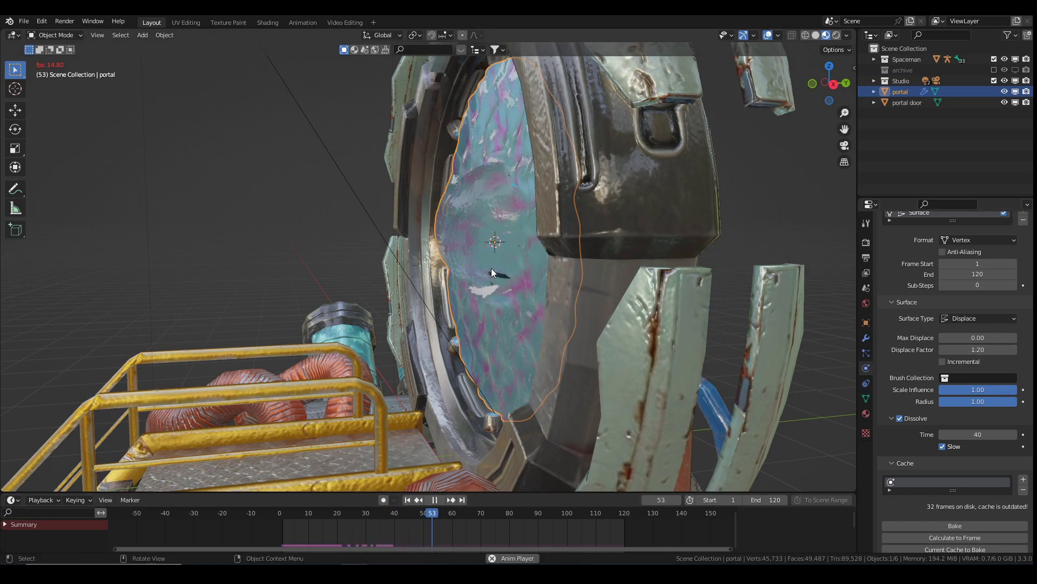
key(space)
middle_drag(492, 268, 479, 180)
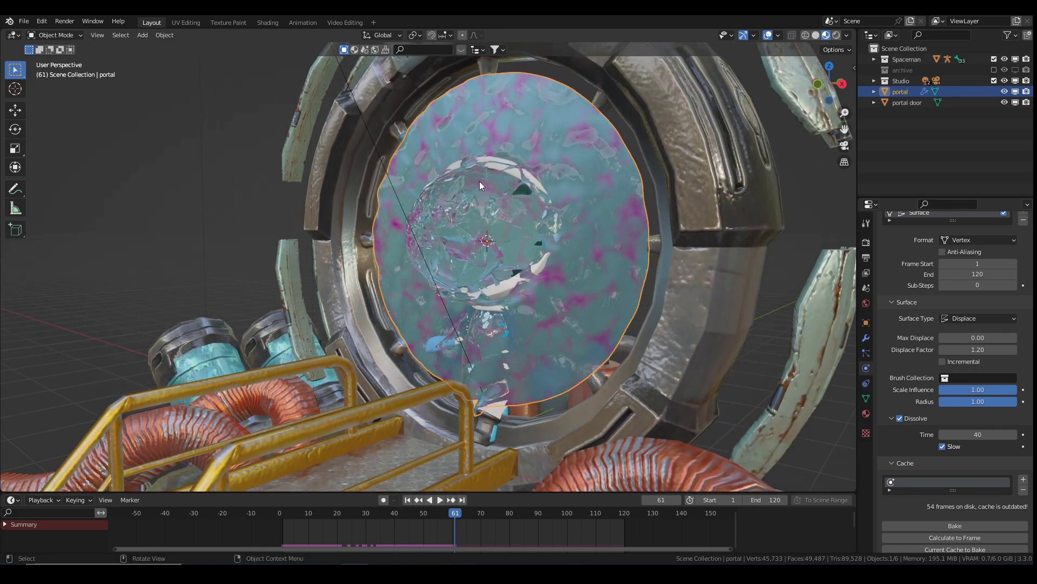
Move the Dynamic Paint modifier above the second Subdivision in the portal's stack and play to frame 80 to check the smoothing
click(867, 338)
drag(1026, 317, 1027, 302)
middle_drag(748, 310, 589, 290)
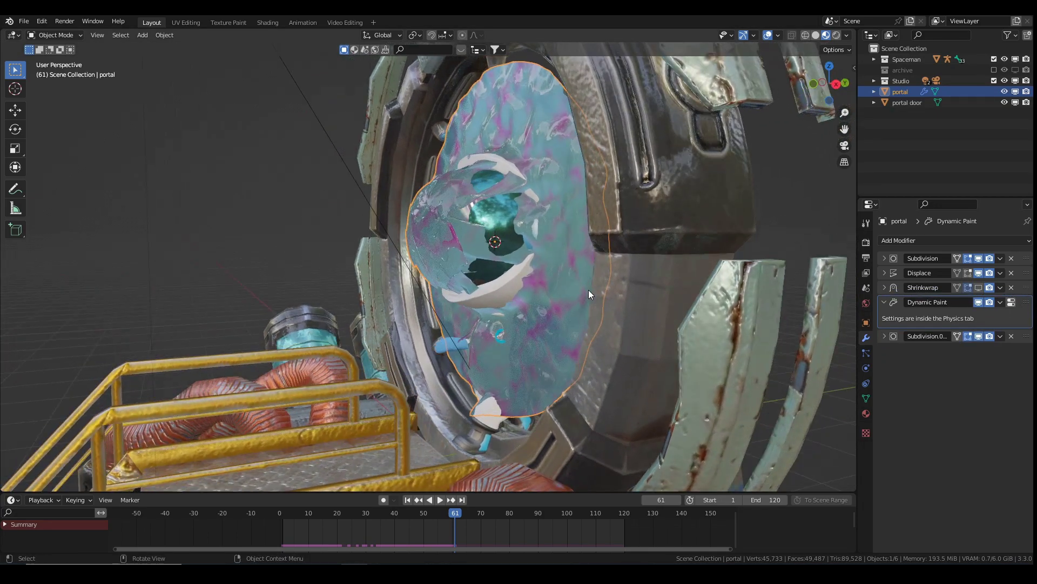
key(space)
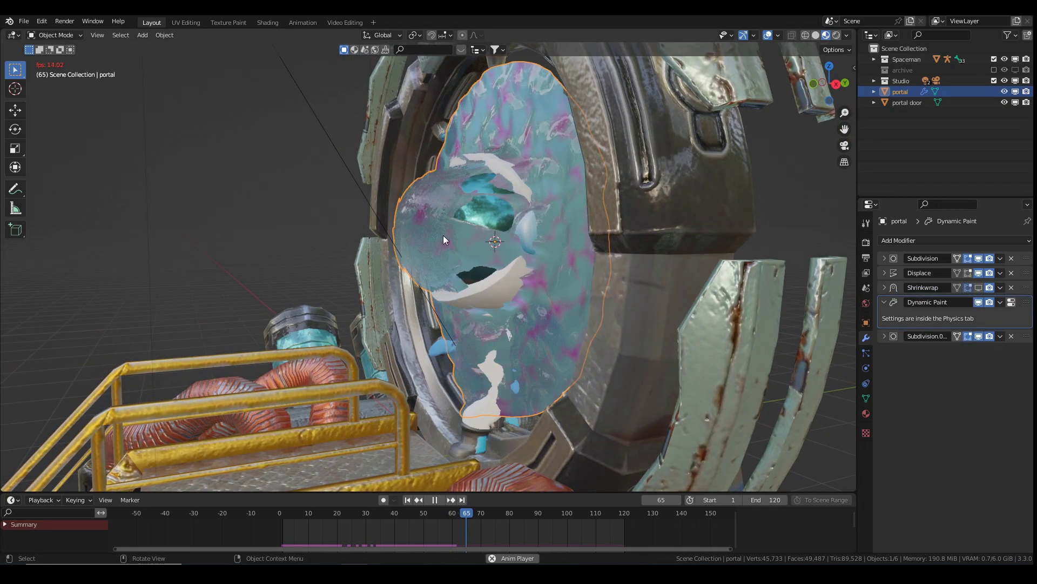
middle_drag(436, 241, 613, 248)
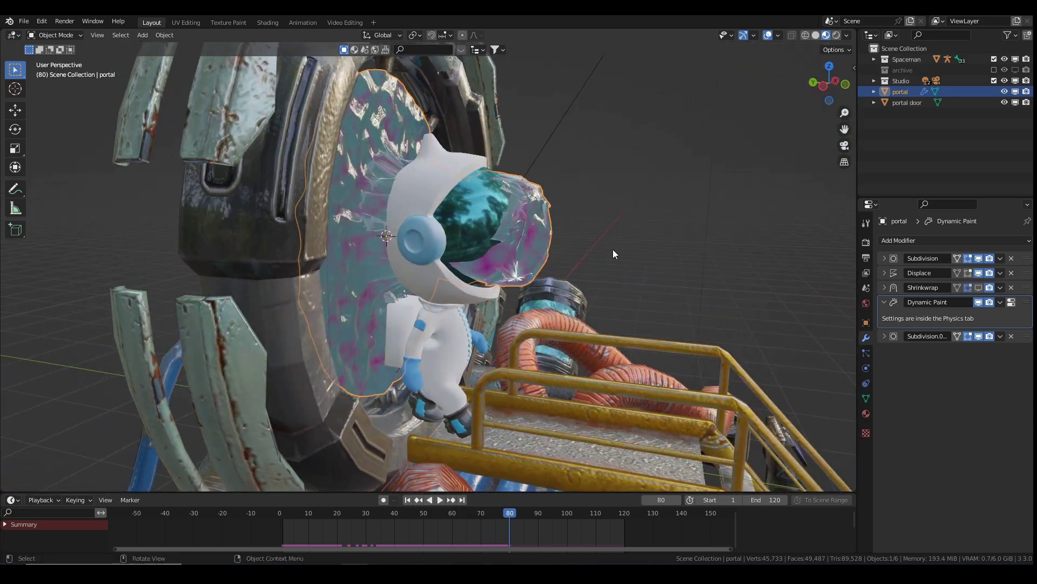
Scrub from frame 80 to frame 99 to examine how the portal surface stretches over the helmet and settles back
drag(532, 516, 509, 513)
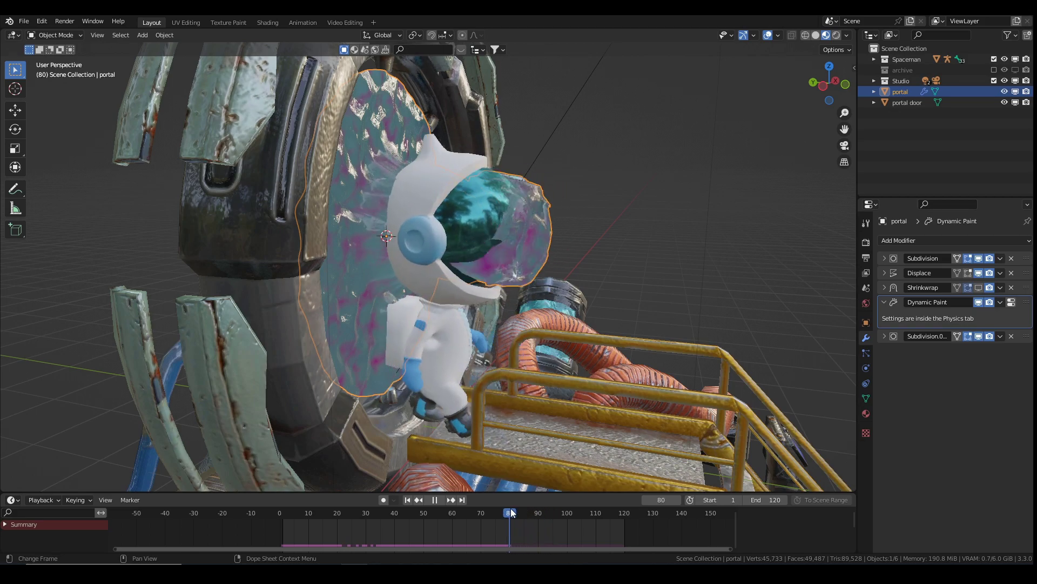
middle_drag(501, 206, 432, 318)
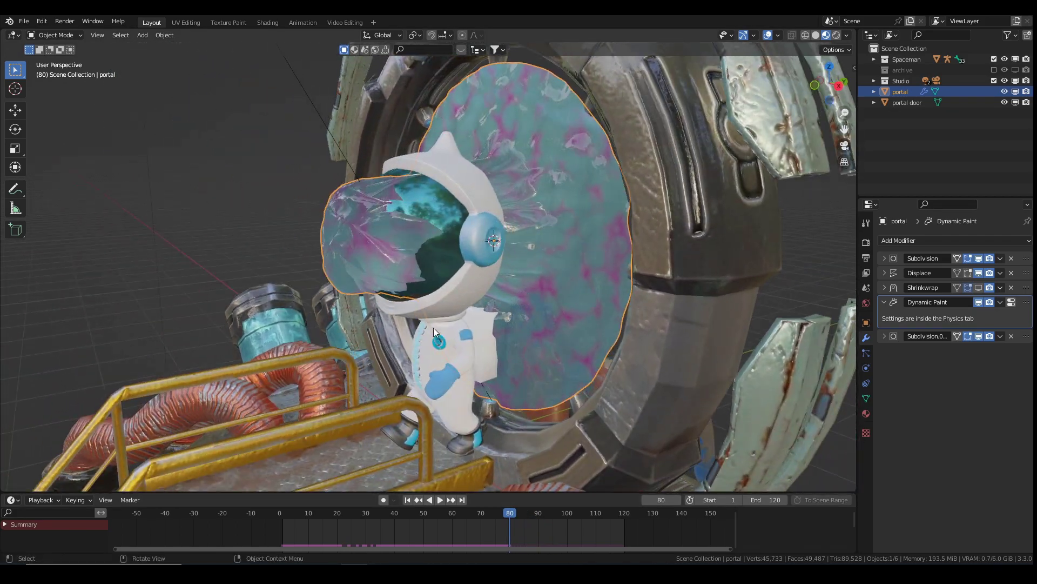
drag(508, 514, 515, 513)
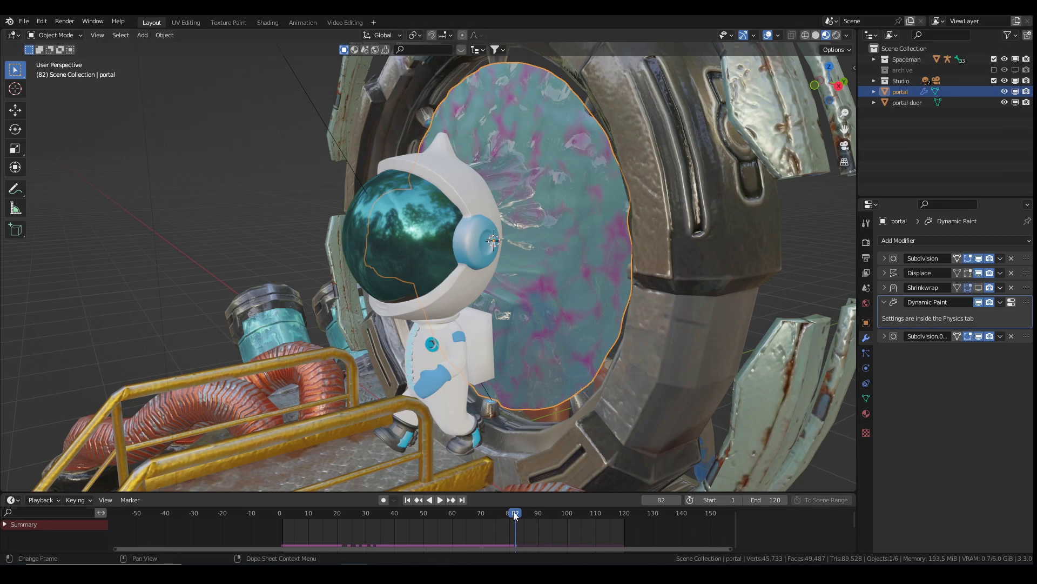
drag(515, 514, 565, 515)
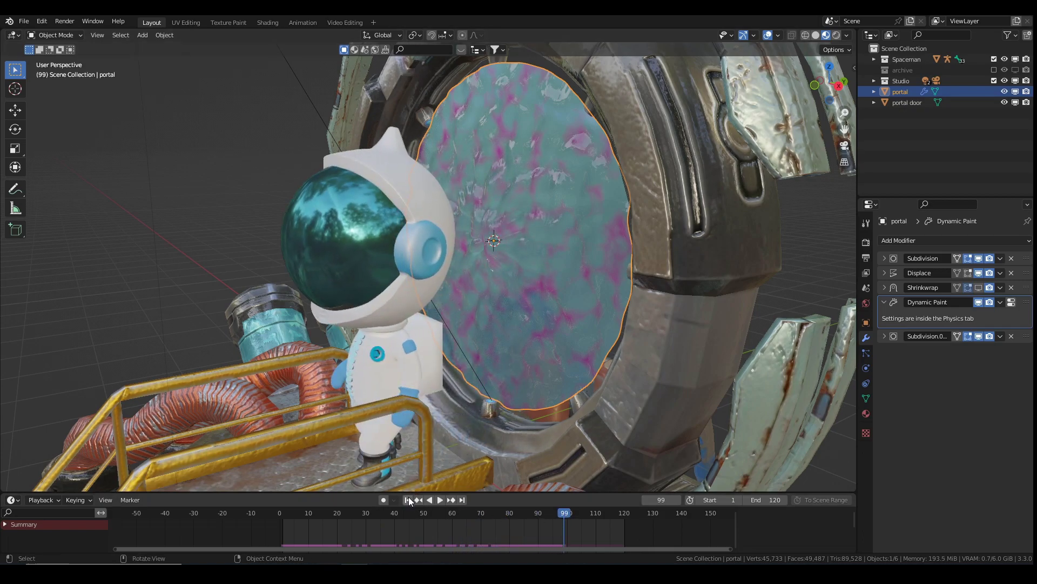
Return to frame 1 and change the portal's Dynamic Paint surface type from Displace to Waves
click(408, 500)
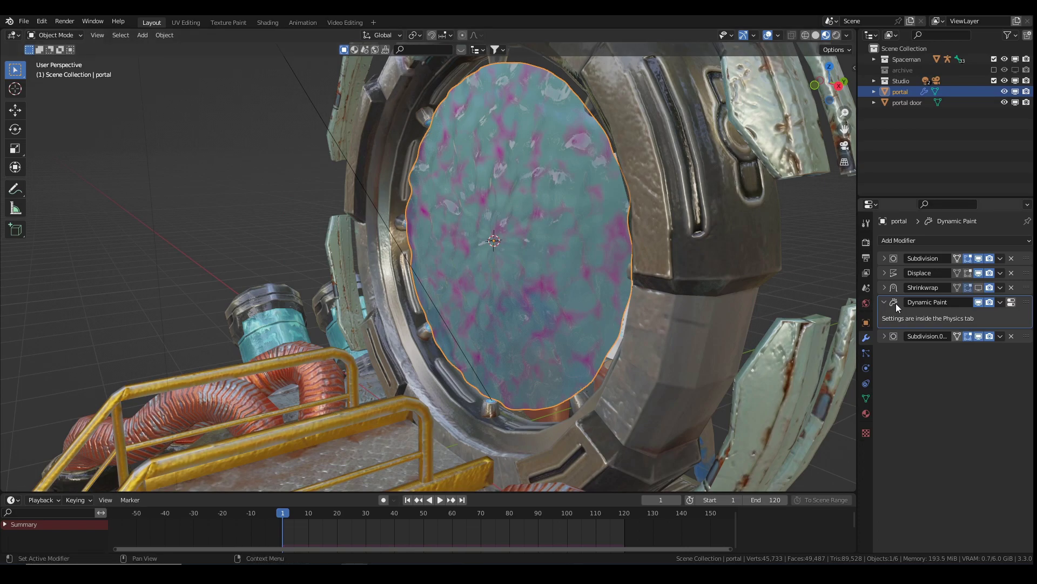
click(866, 368)
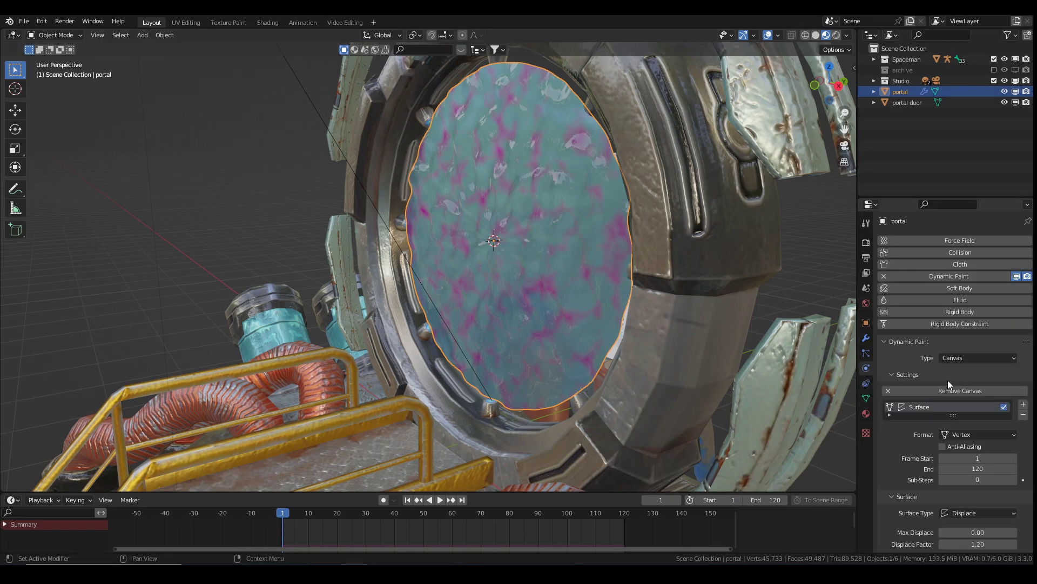
scroll(916, 426, down, 5)
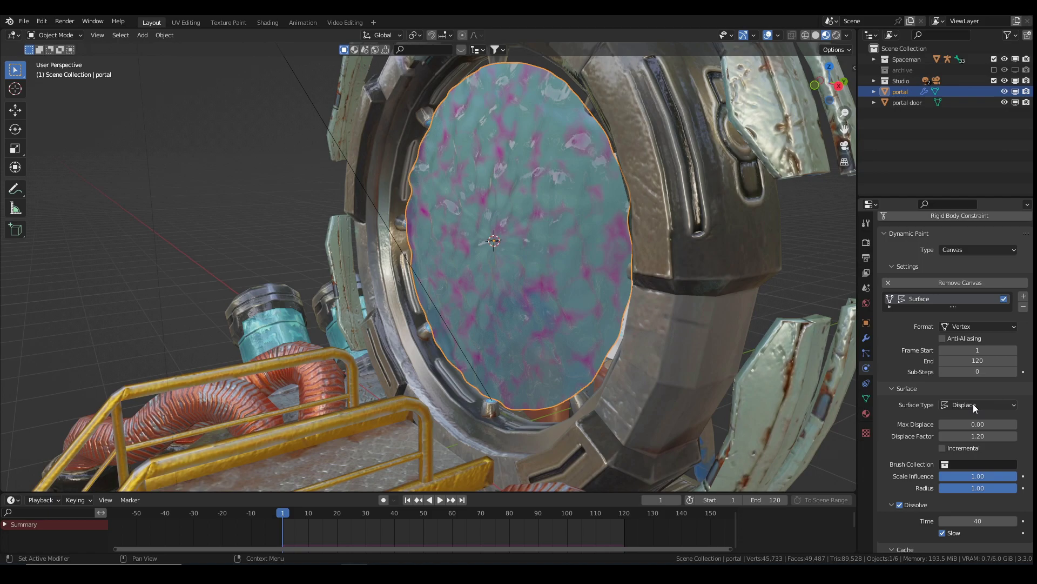
click(974, 404)
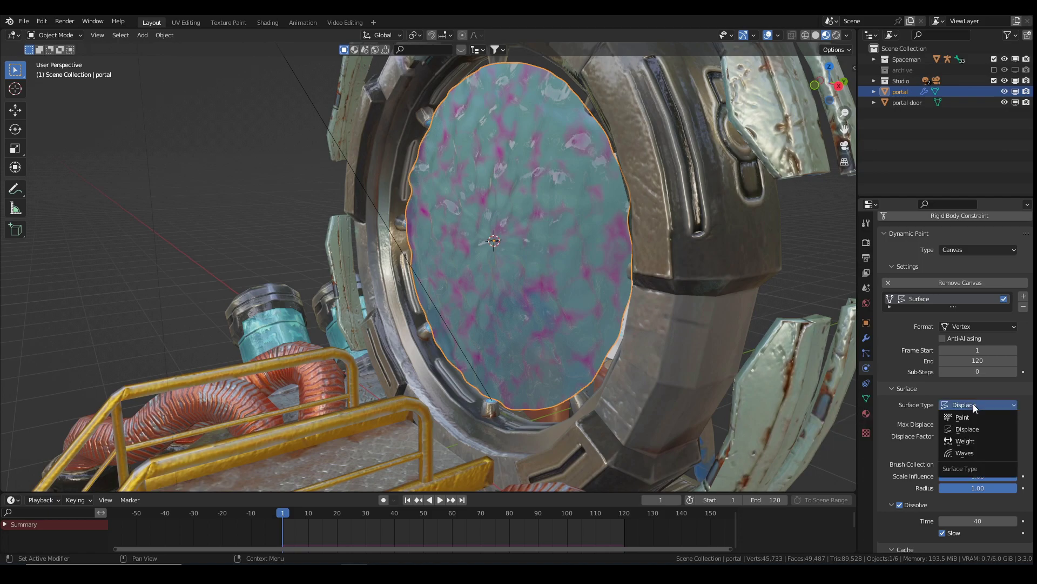
click(974, 453)
Hide the viewport overlays, play the animation and scrub through frame 50 to frame 111 to examine the waves on the portal surface
key(space)
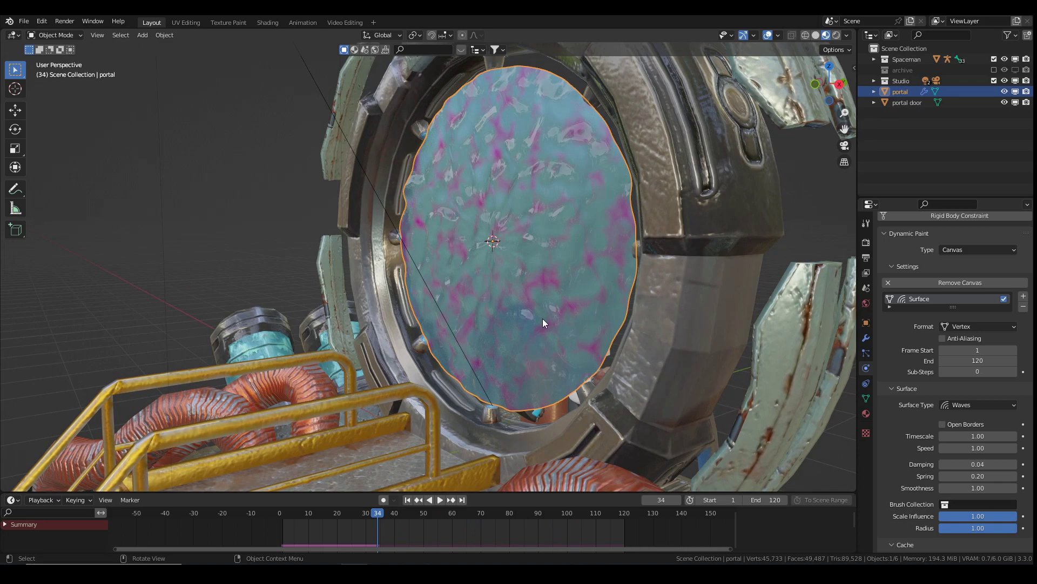
click(767, 35)
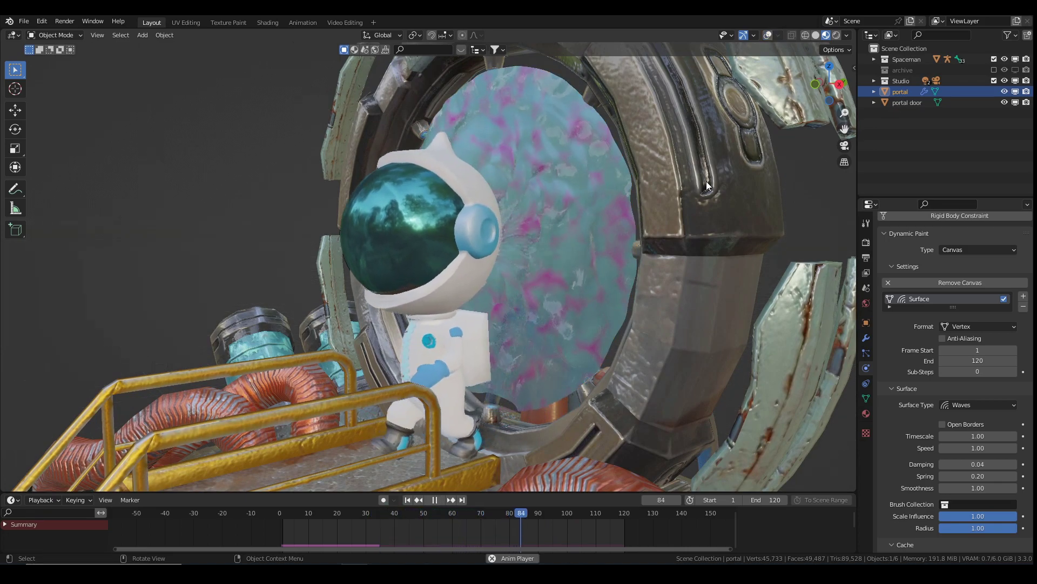
key(space)
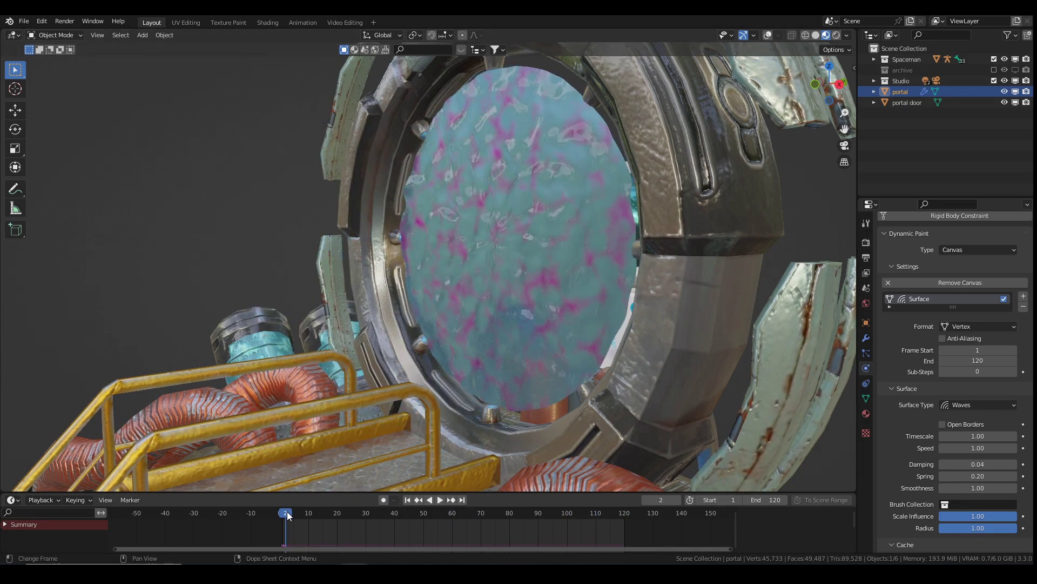
drag(288, 515, 423, 515)
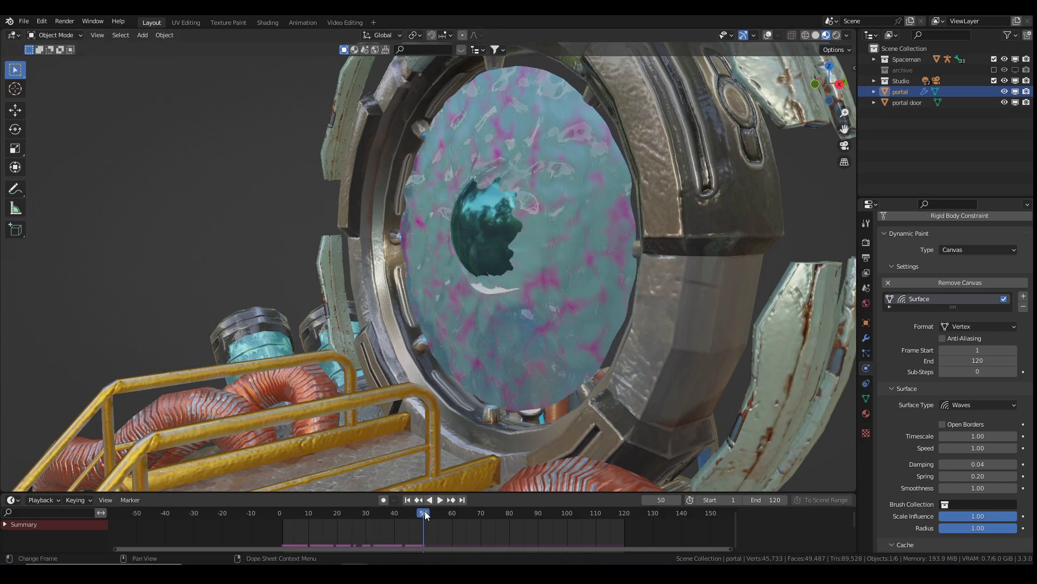
key(space)
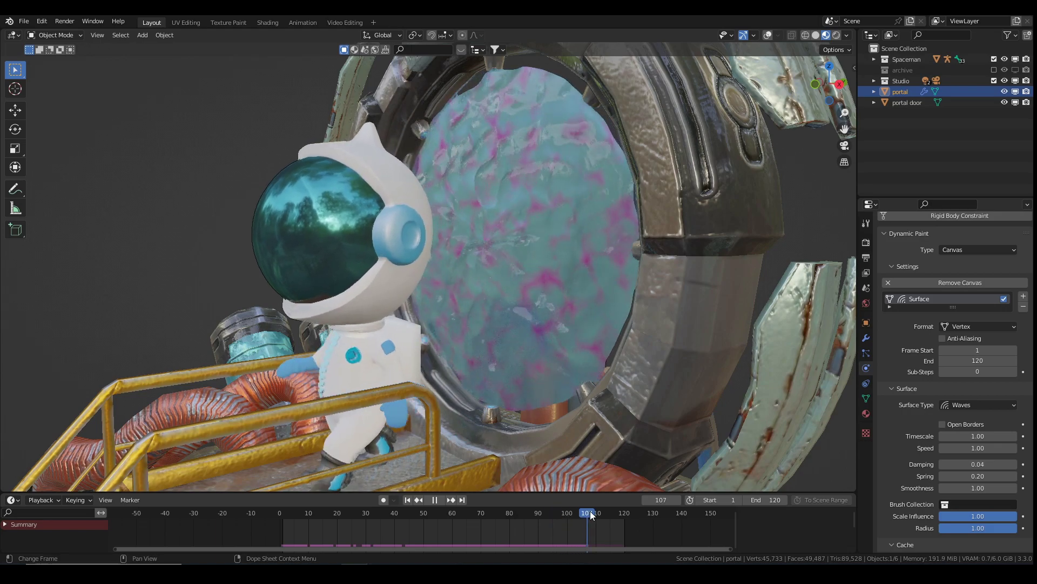
key(space)
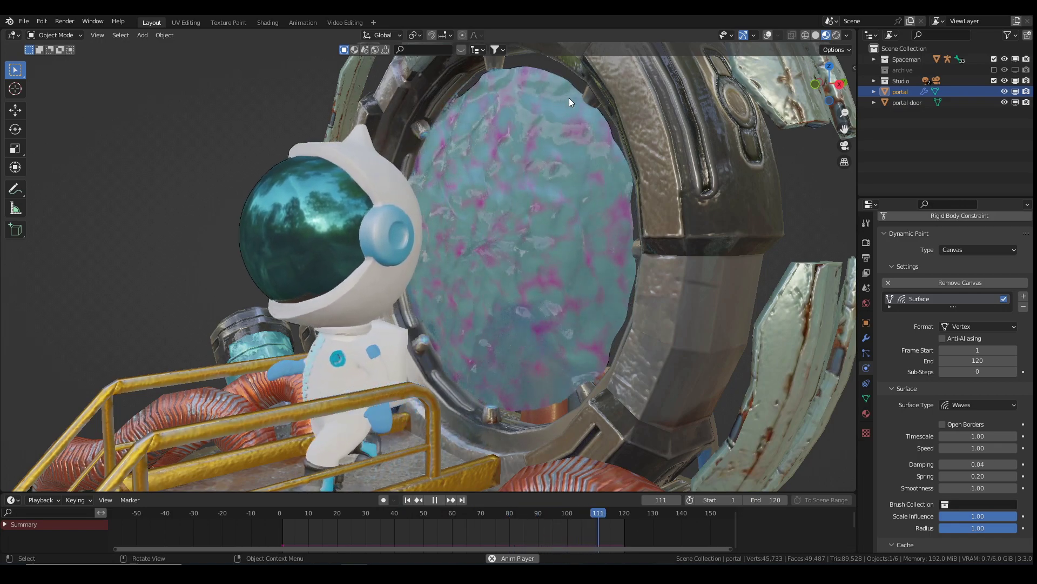
key(space)
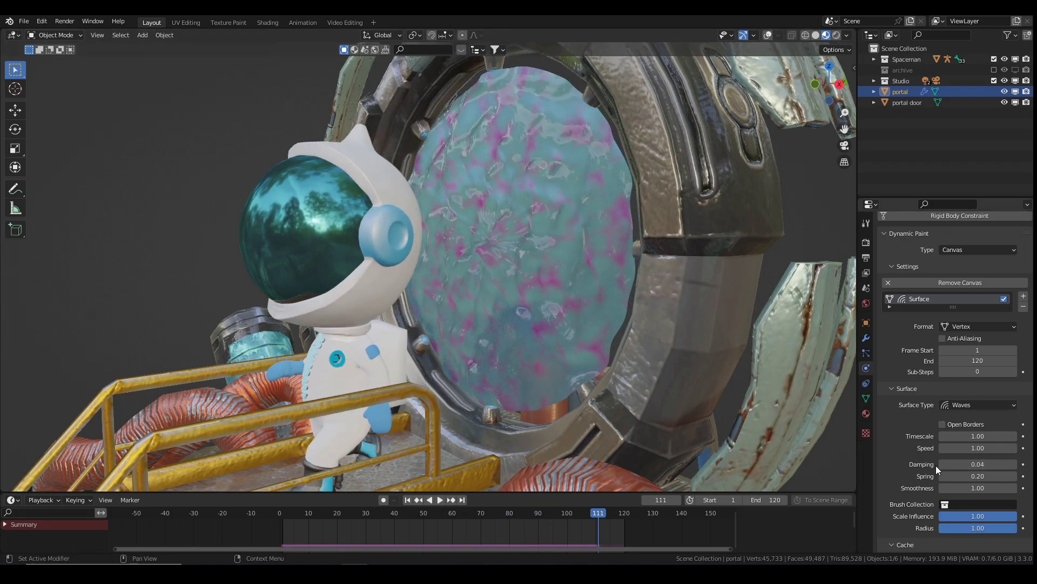
Try a damping of 0.1 on the portal's waves and replay the animation from frame 1
click(979, 464)
text(0.1)
key(Return)
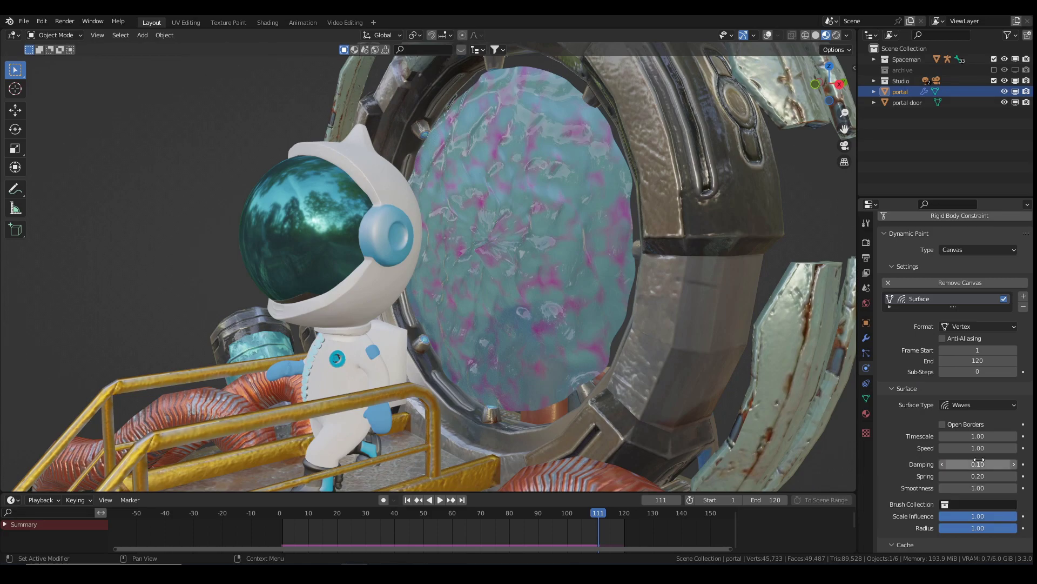
click(408, 499)
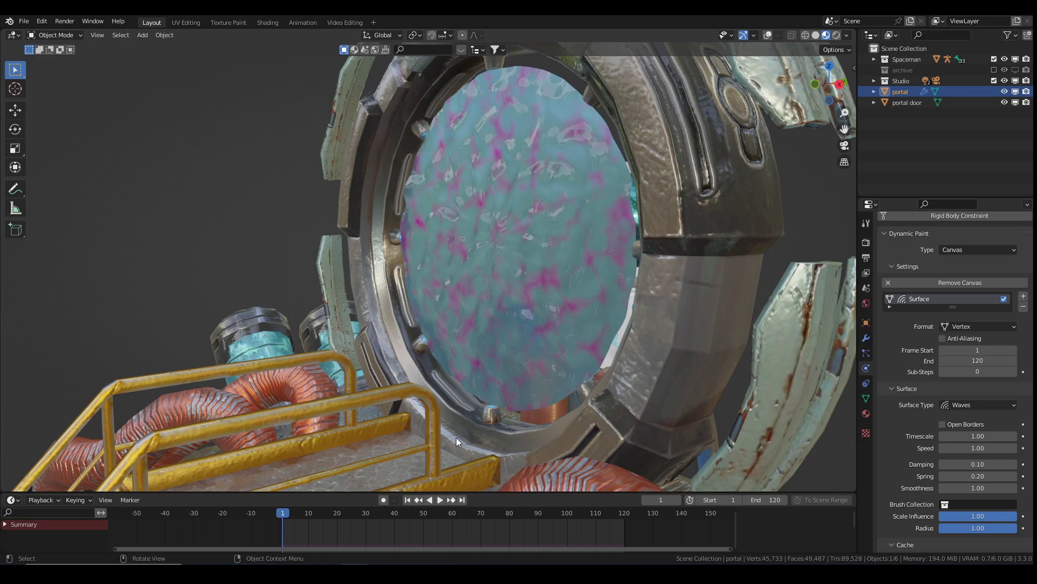
key(space)
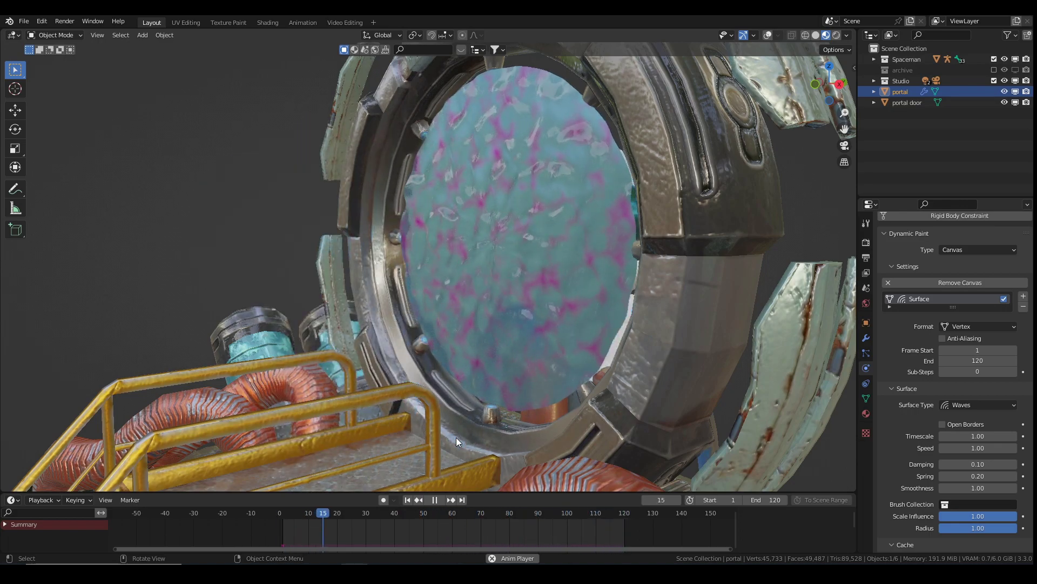
key(Escape)
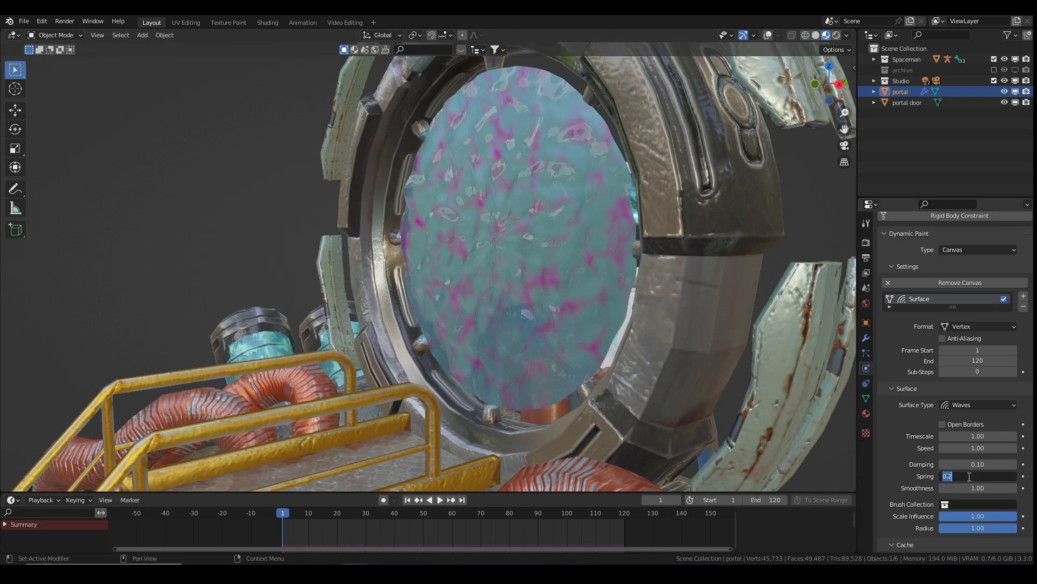
Try a spring value of 1 on the portal's waves and play to frame 117
text(1)
key(Return)
key(space)
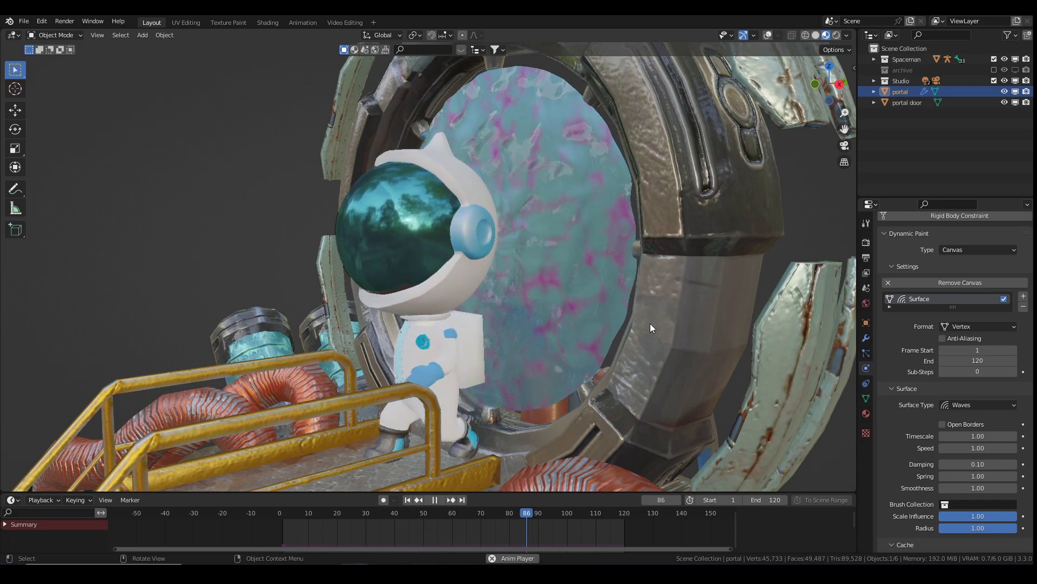
key(space)
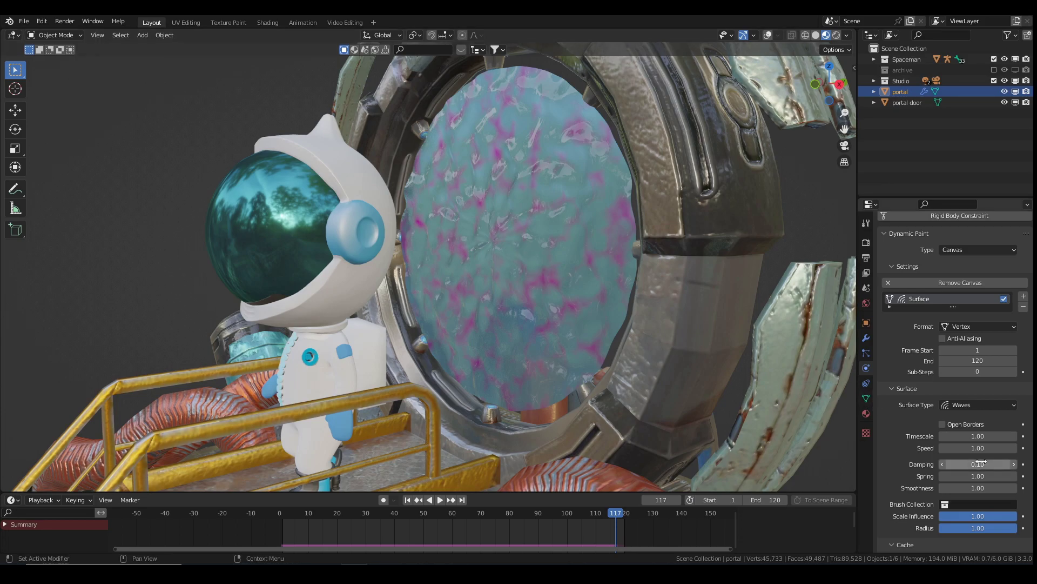
Lower the waves' spring value to 0.1 and further to 0.01, and play the animation to check the ripples
drag(978, 475, 979, 476)
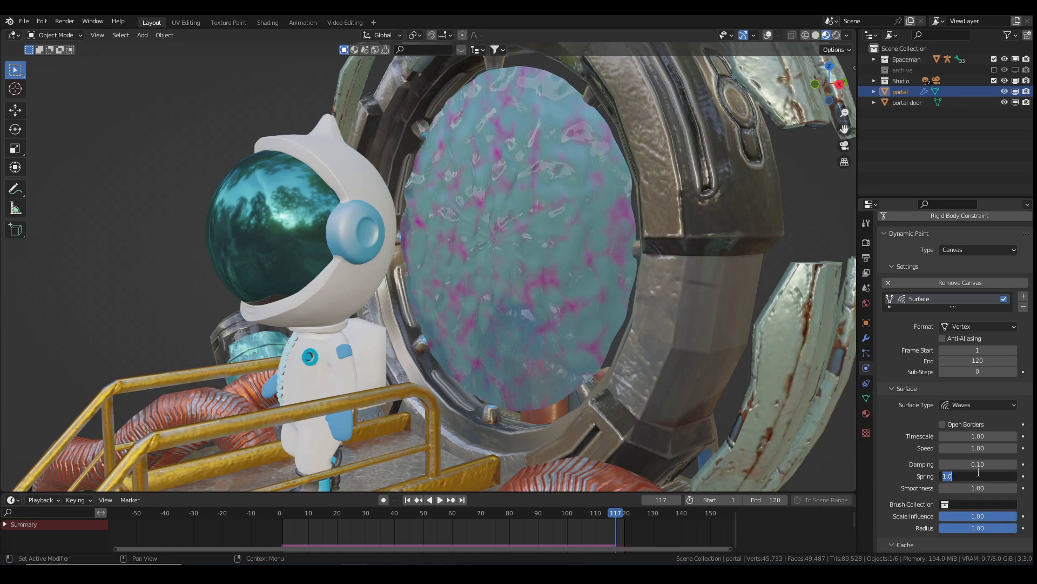
text(0.1)
key(Return)
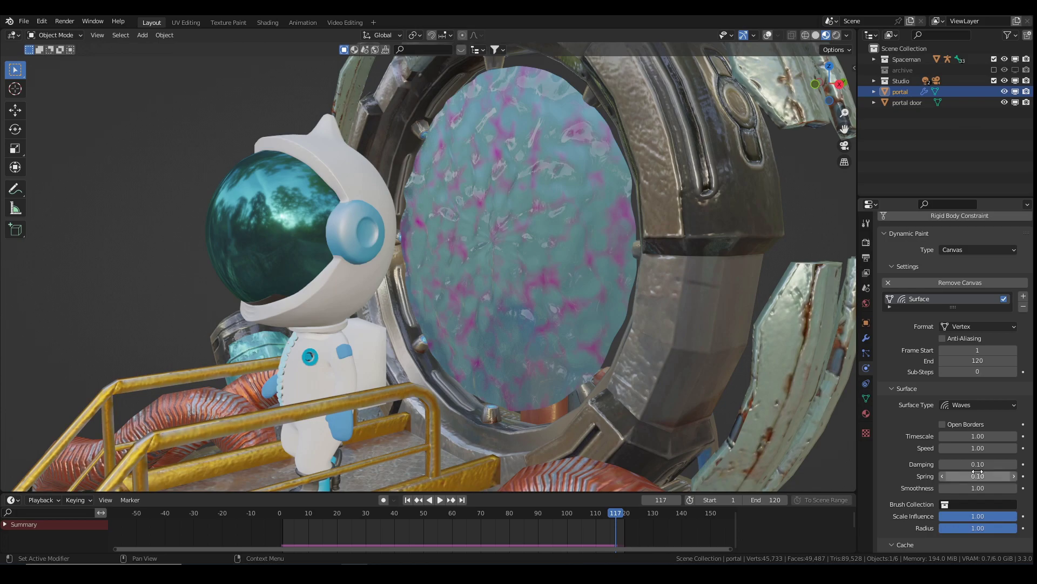
click(979, 476)
text(.01)
key(Return)
key(space)
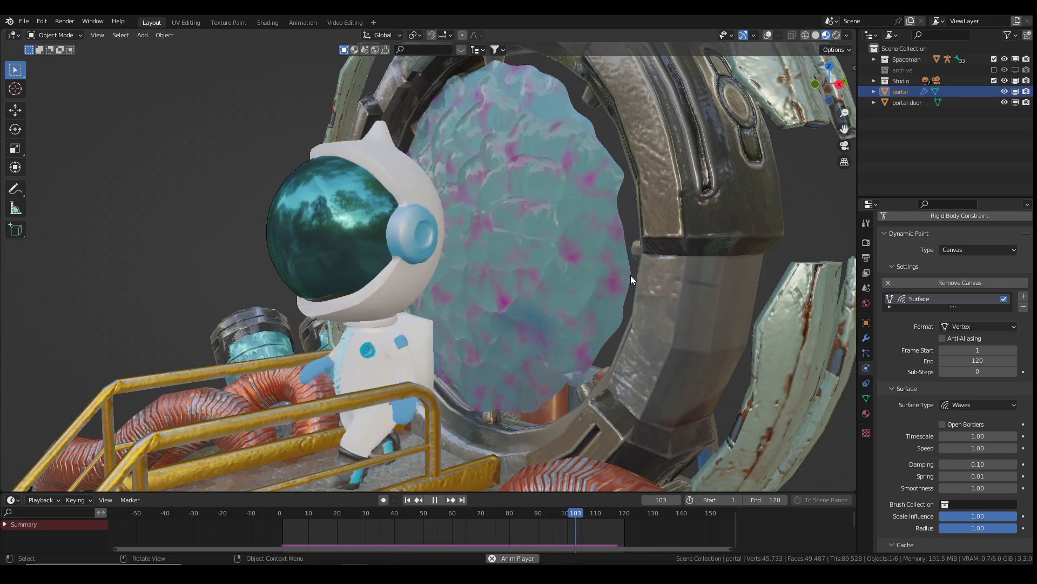
key(space)
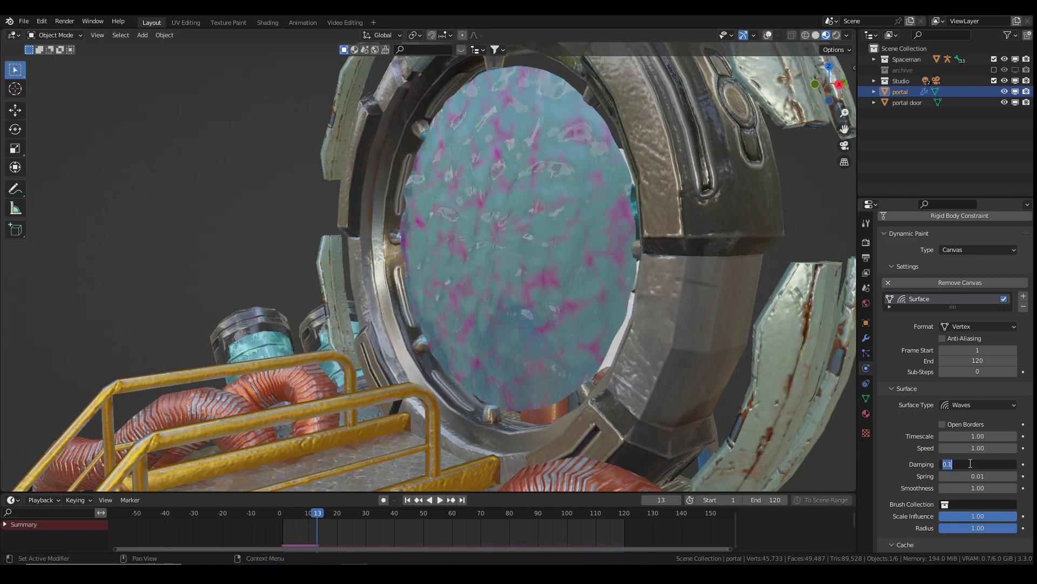
Set the waves' damping to 0.5 and check the ripples from frame 1, scrubbing to frame 88 and again to frame 58
key(Return)
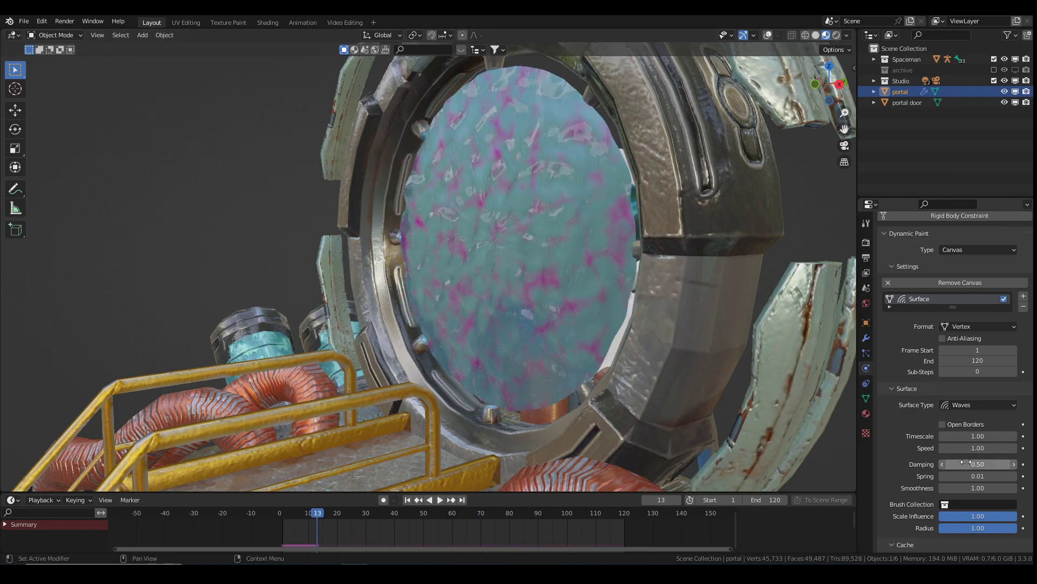
click(407, 500)
key(space)
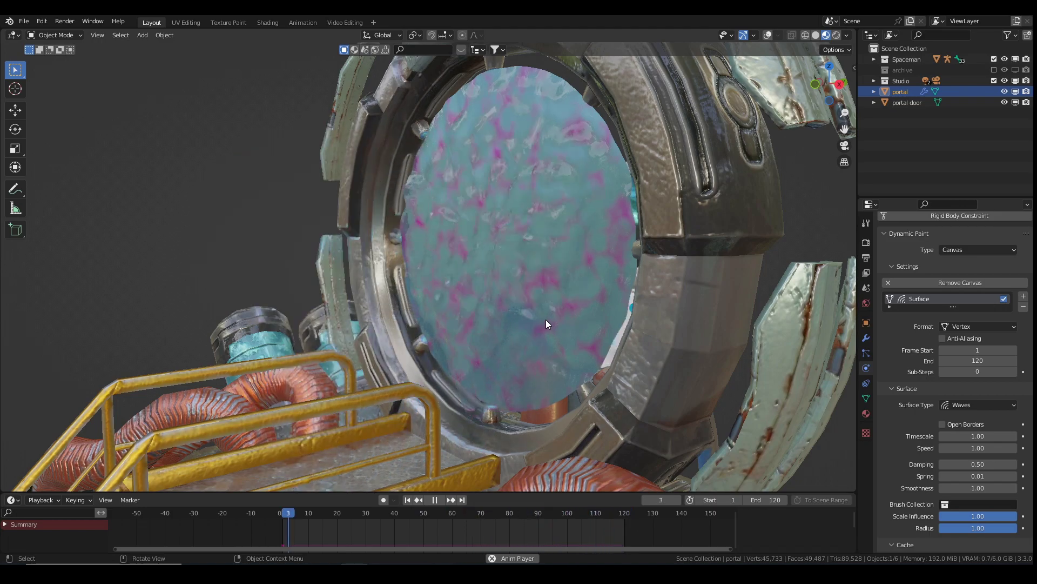
key(space)
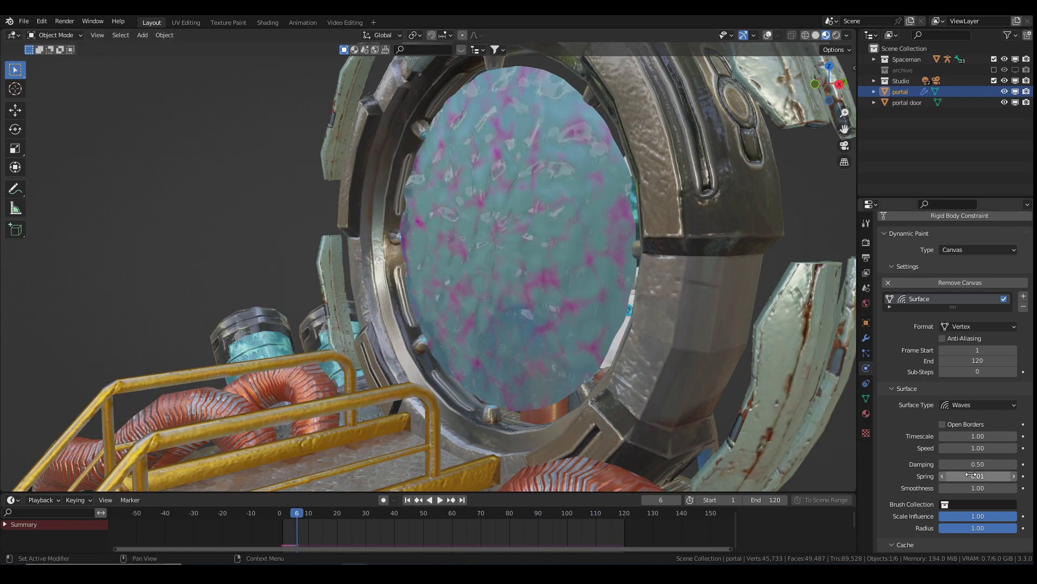
drag(310, 515, 533, 515)
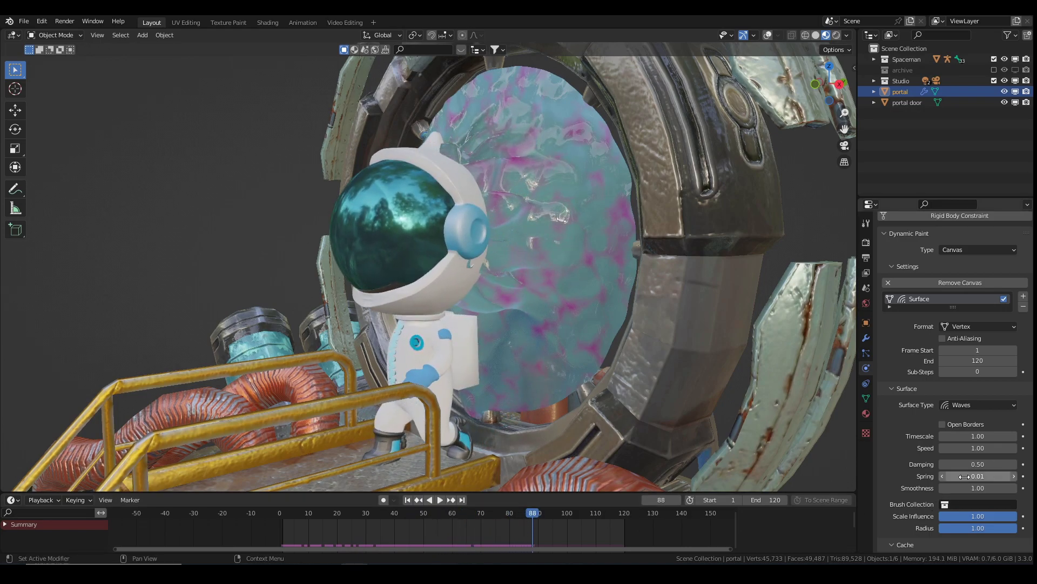
key(shift+Left)
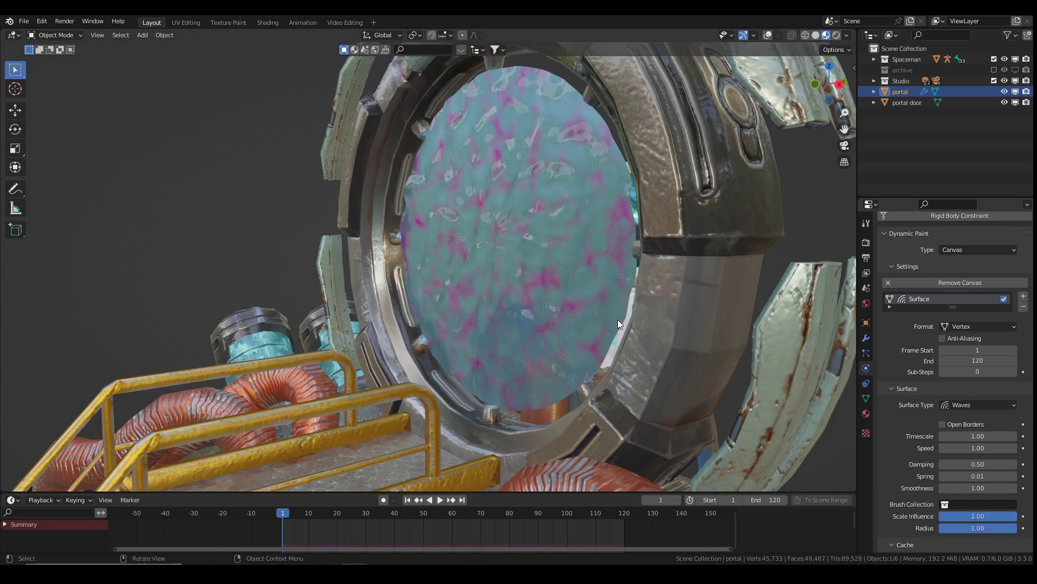
drag(412, 515, 446, 515)
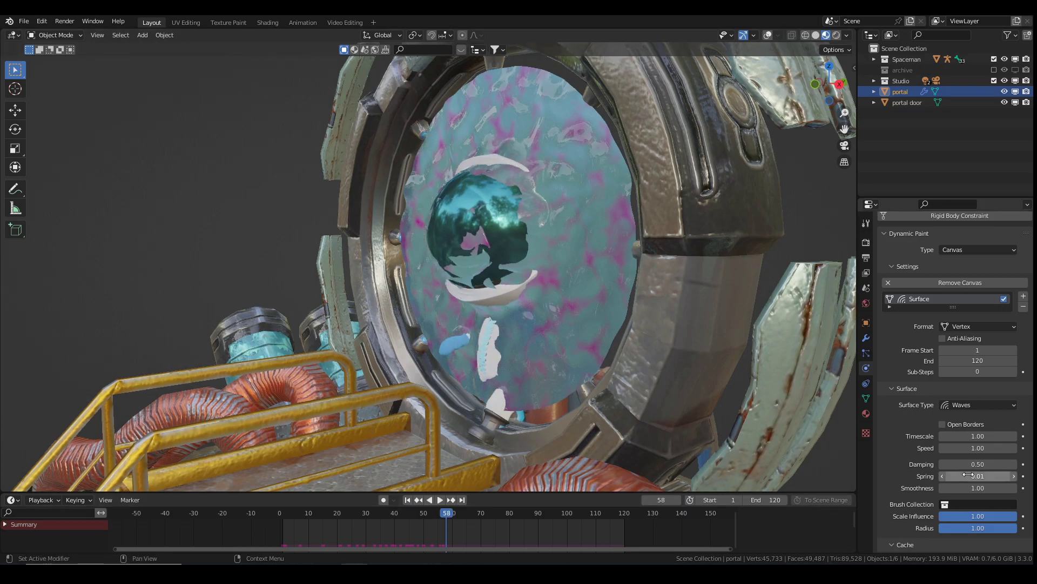
Bake the portal's Dynamic Paint wave cache for frames 1 to 120 and play it back to check the surface around the astronaut
scroll(974, 471, down, 5)
click(935, 499)
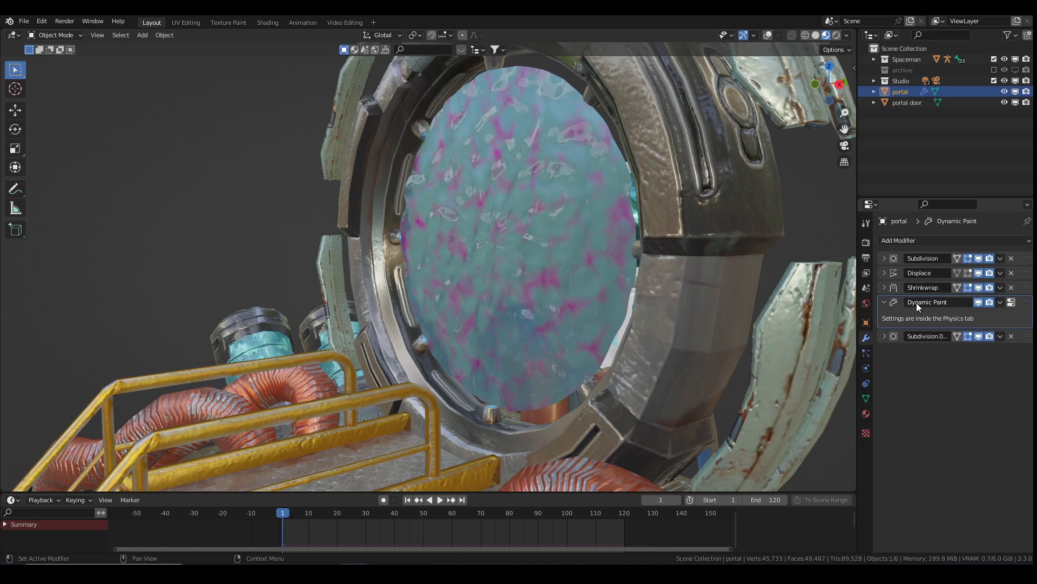
click(867, 368)
scroll(961, 436, down, 10)
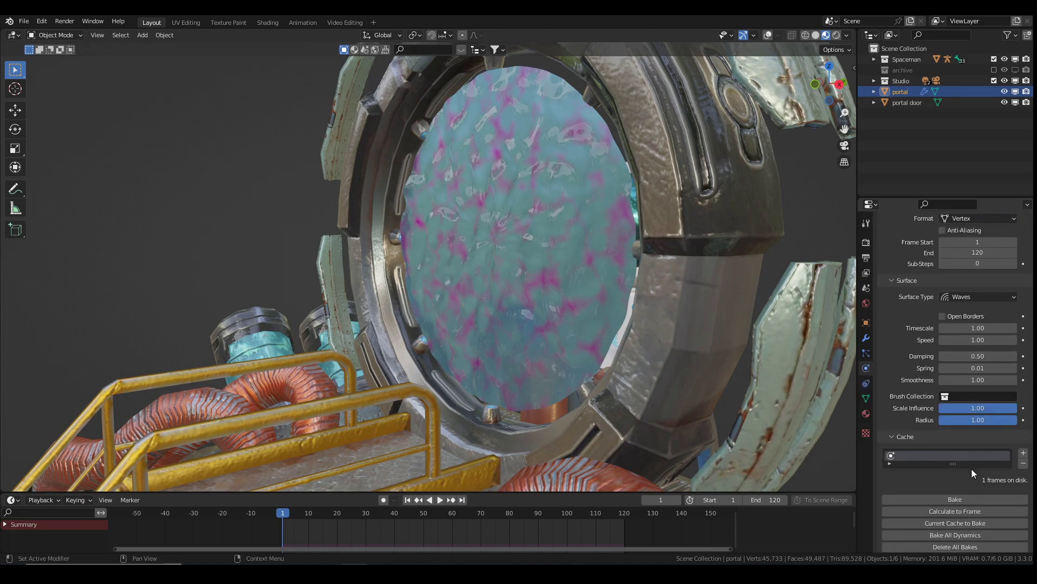
click(952, 497)
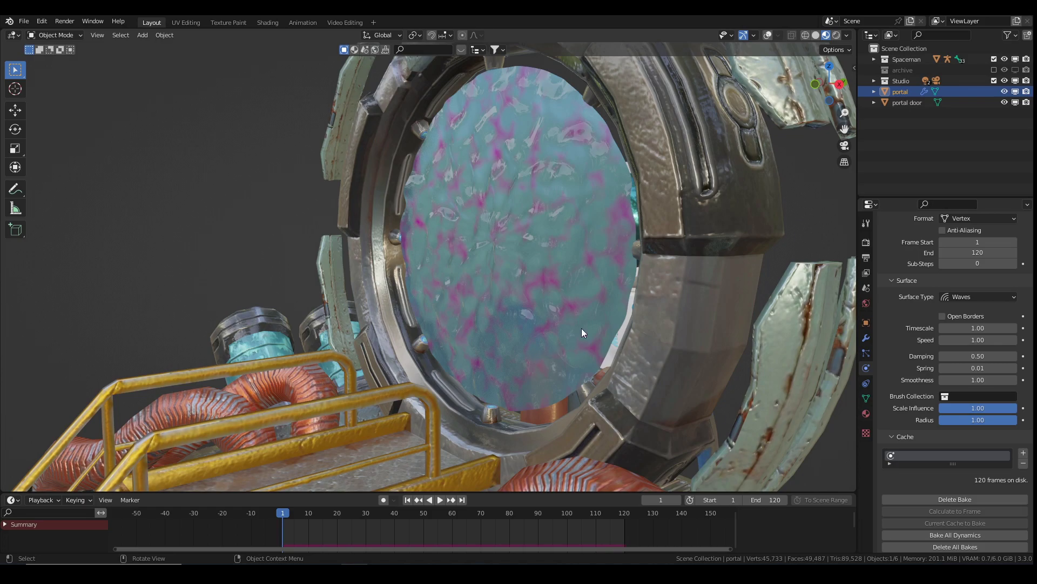
key(space)
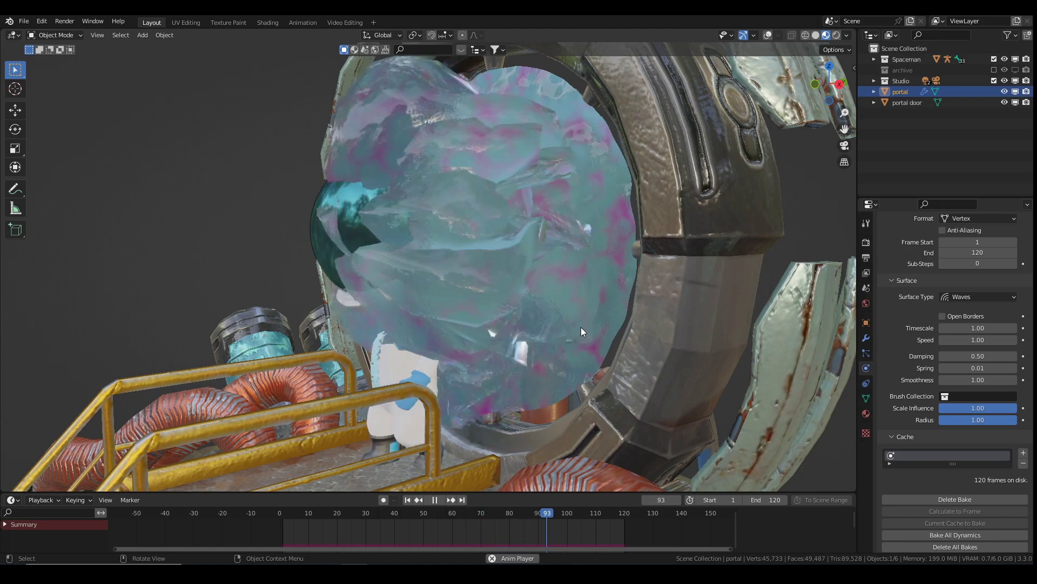
click(435, 499)
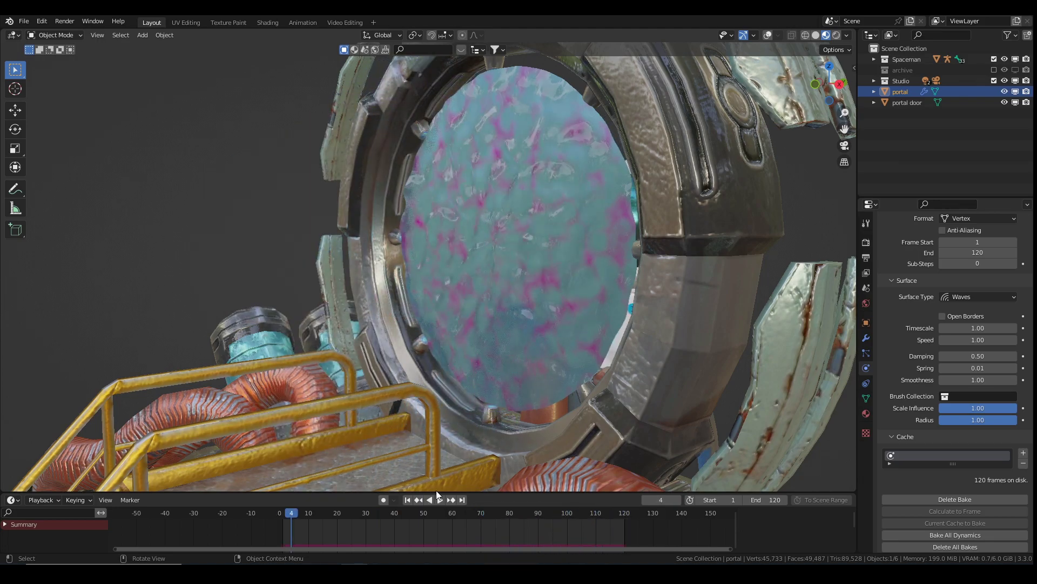
Delete the wave bake and move the Shrinkwrap modifier below Dynamic Paint in the portal's modifier stack
click(947, 496)
click(866, 338)
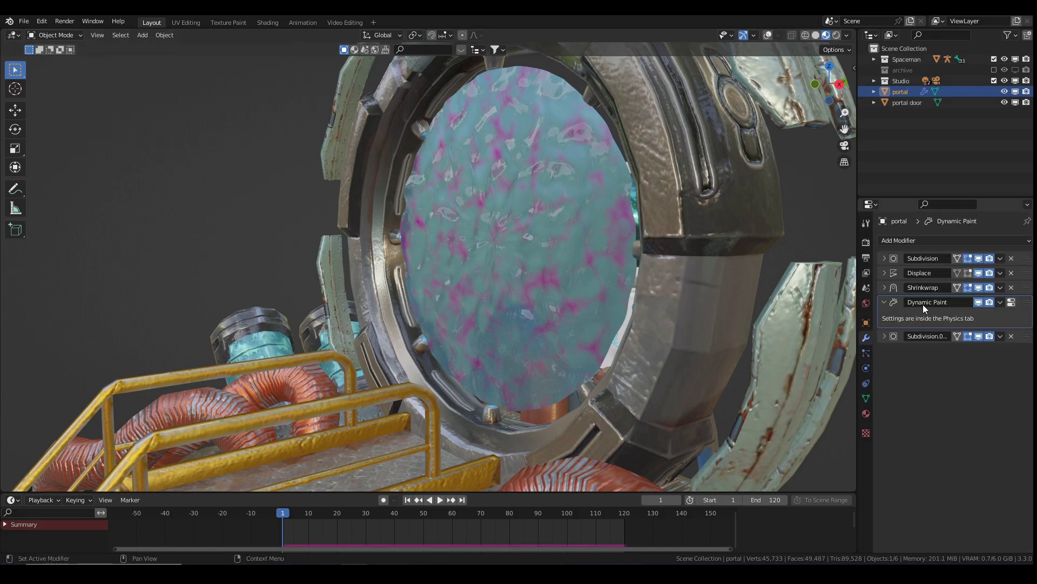
drag(1027, 288, 1029, 320)
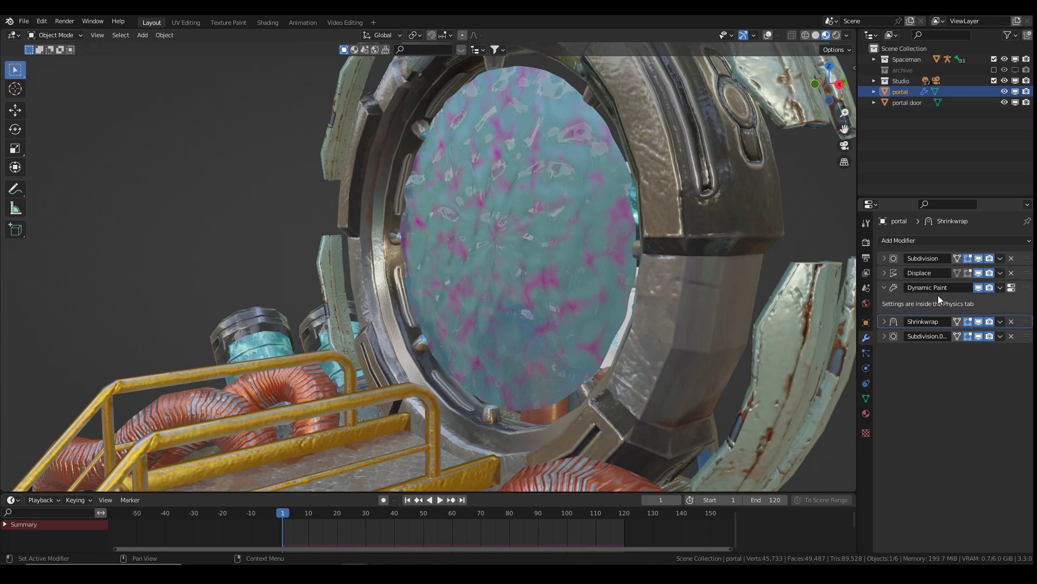
Bake the portal's Dynamic Paint wave cache with the reordered modifiers
click(866, 368)
scroll(906, 442, down, 5)
scroll(906, 442, down, 4)
click(941, 481)
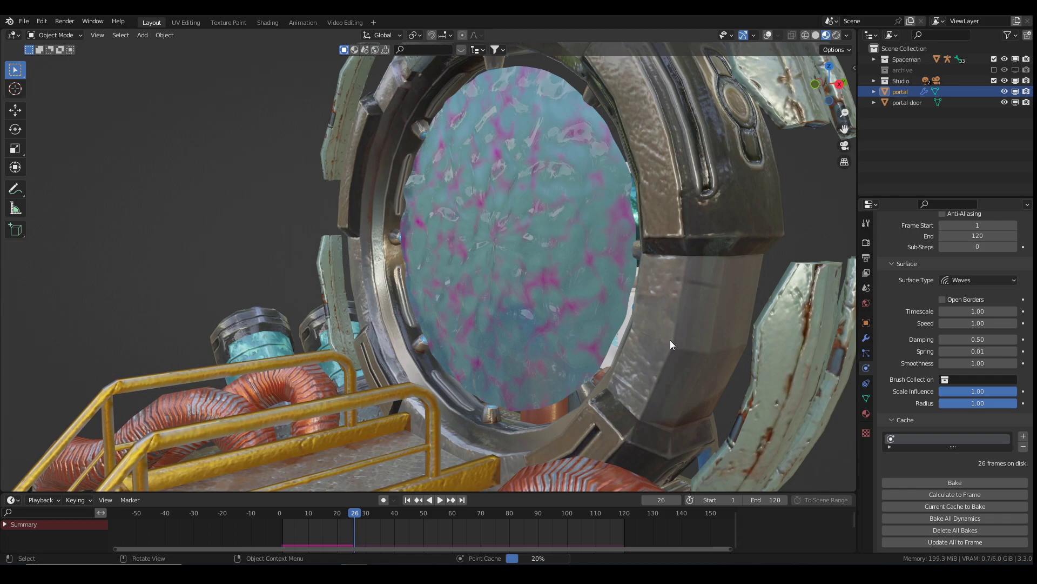
Play back the baked wave animation and scrub to frame 101 to inspect the portal surface stretching behind the astronaut
key(space)
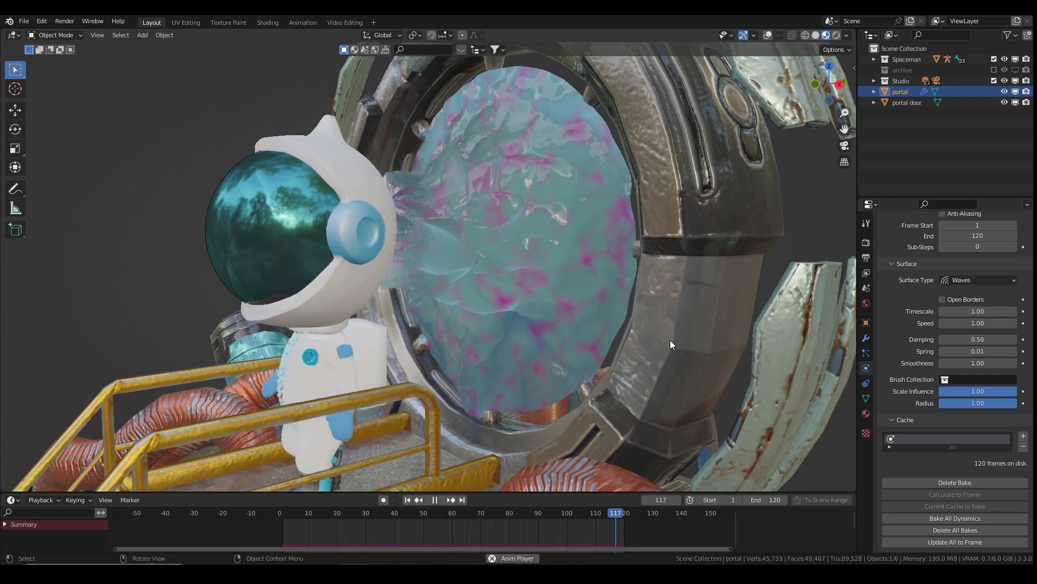
key(space)
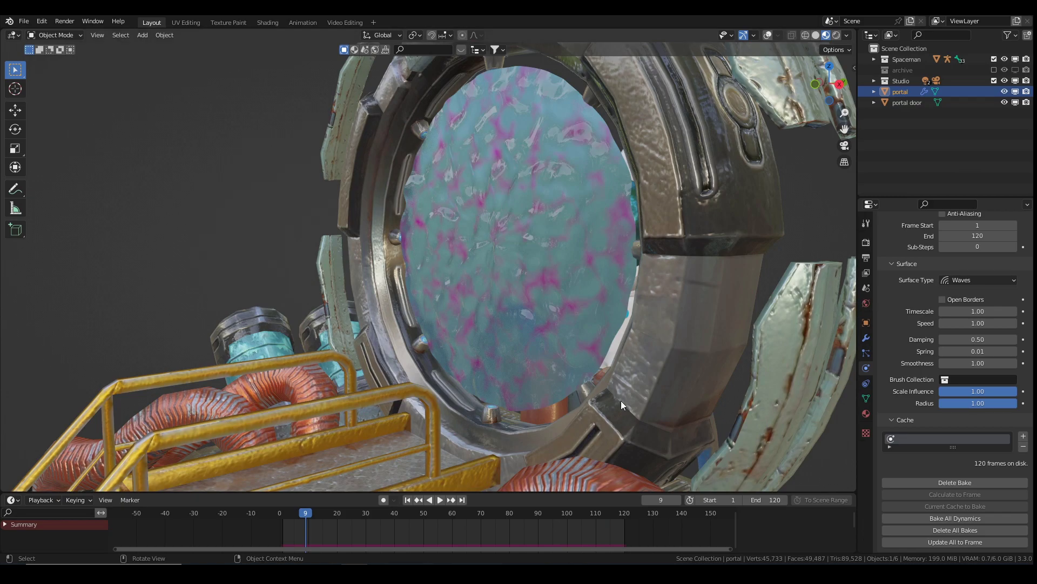
key(space)
drag(306, 513, 570, 514)
middle_drag(577, 345, 548, 324)
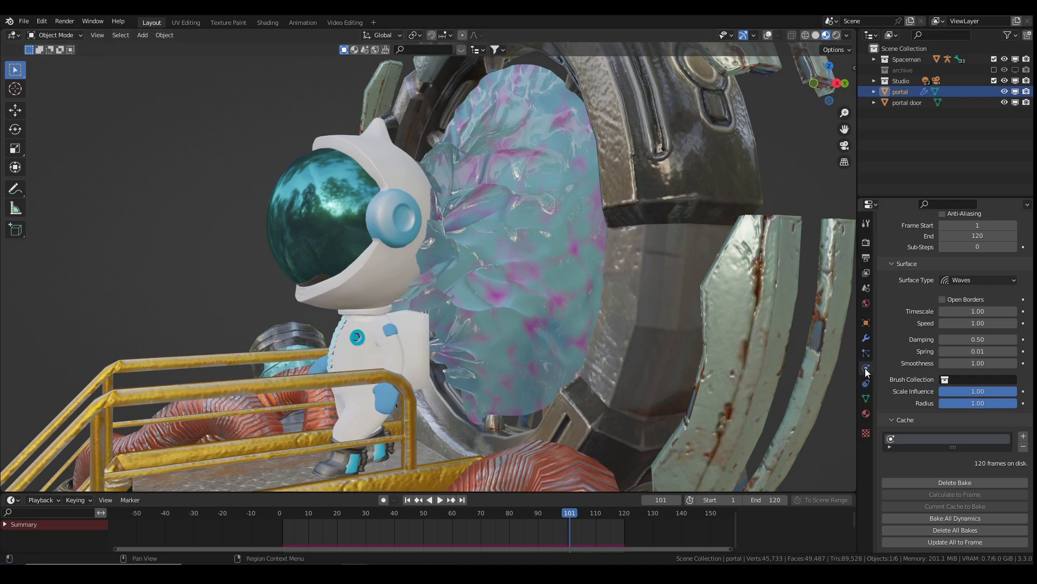
Set the portal waves' spring to 0.2 and replace the existing Dynamic Paint bake with a new one
click(951, 481)
click(977, 352)
key(BackSpace)
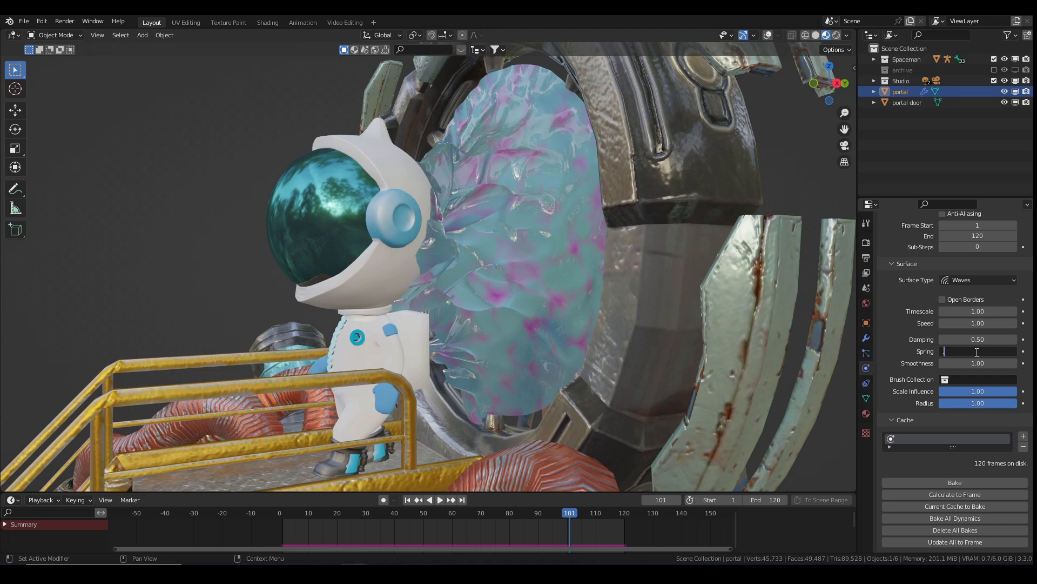
text(0.2)
key(Return)
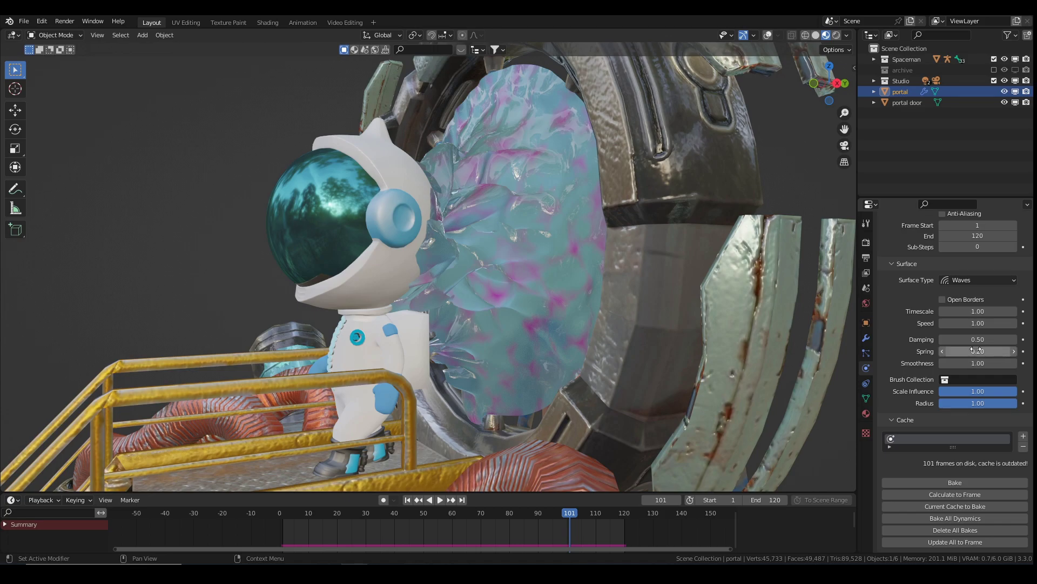
click(946, 486)
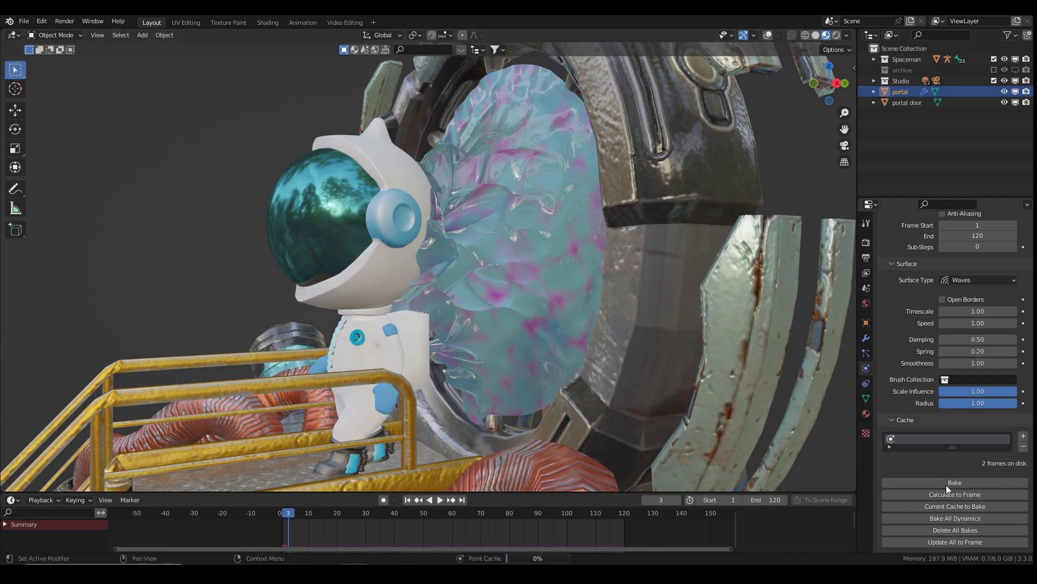
Check the waves behind the astronaut, set their damping to 0.04 and rebake the portal's Dynamic Paint cache
mouse_move(569, 511)
mouse_down()
mouse_move(419, 511)
mouse_move(647, 512)
mouse_move(587, 512)
mouse_up()
click(975, 337)
text(0.04)
key(Return)
click(940, 479)
click(940, 479)
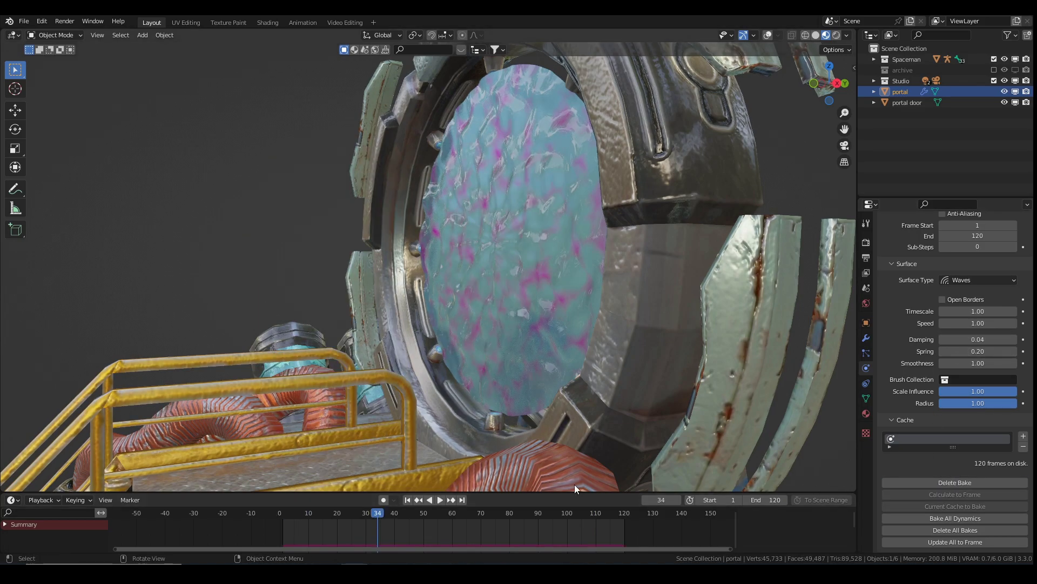
Try a viewport level of 2 on the portal's last Subdivision modifier and play the animation to check the surface
click(866, 338)
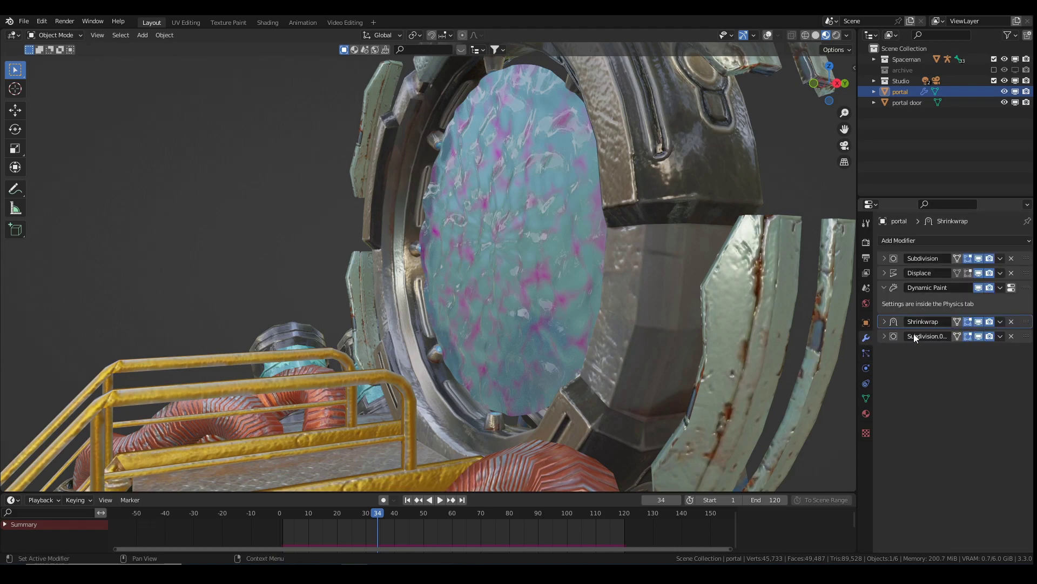
click(885, 336)
click(885, 335)
click(884, 335)
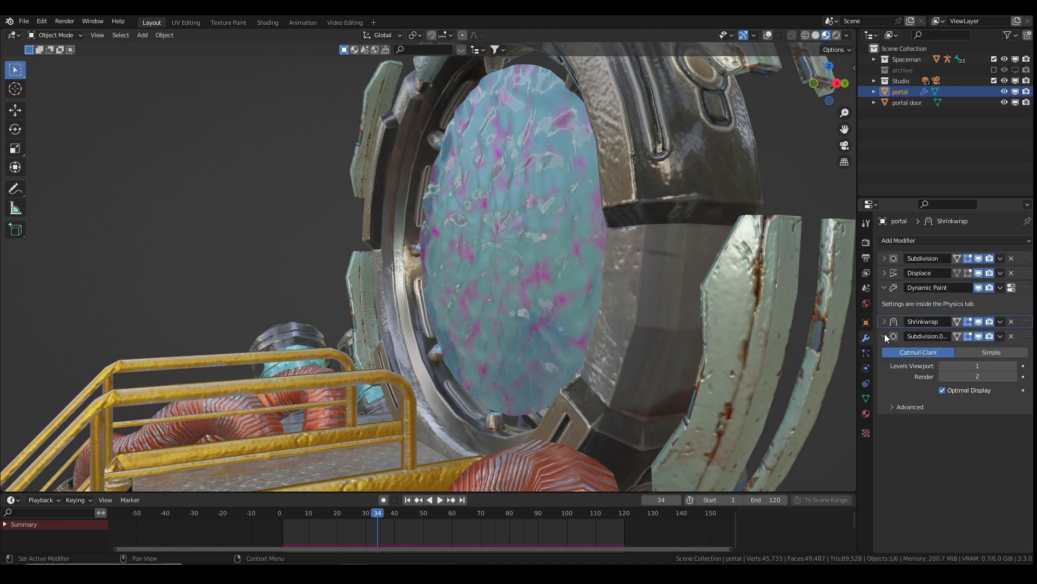
click(1016, 366)
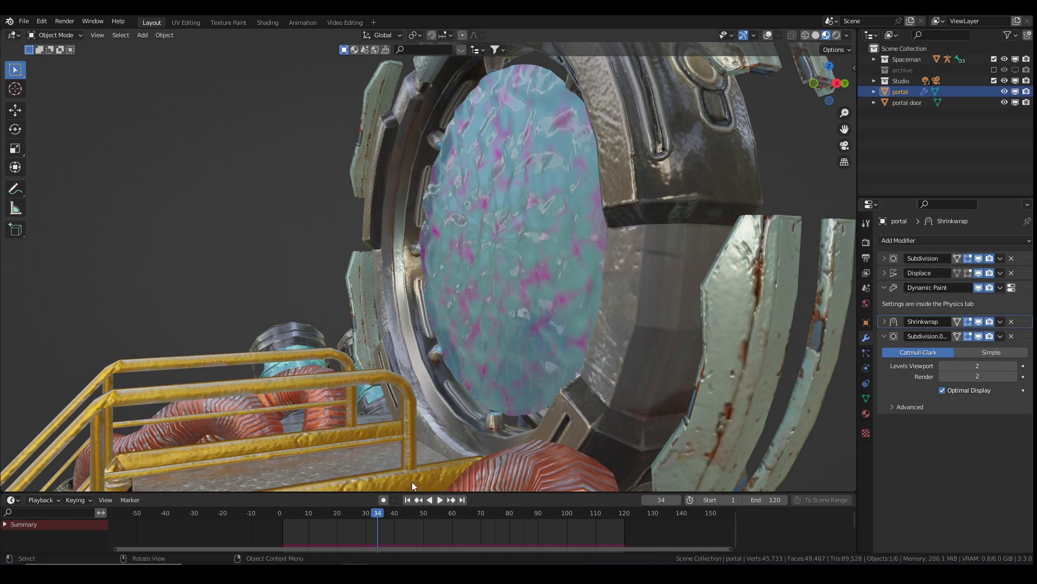
key(space)
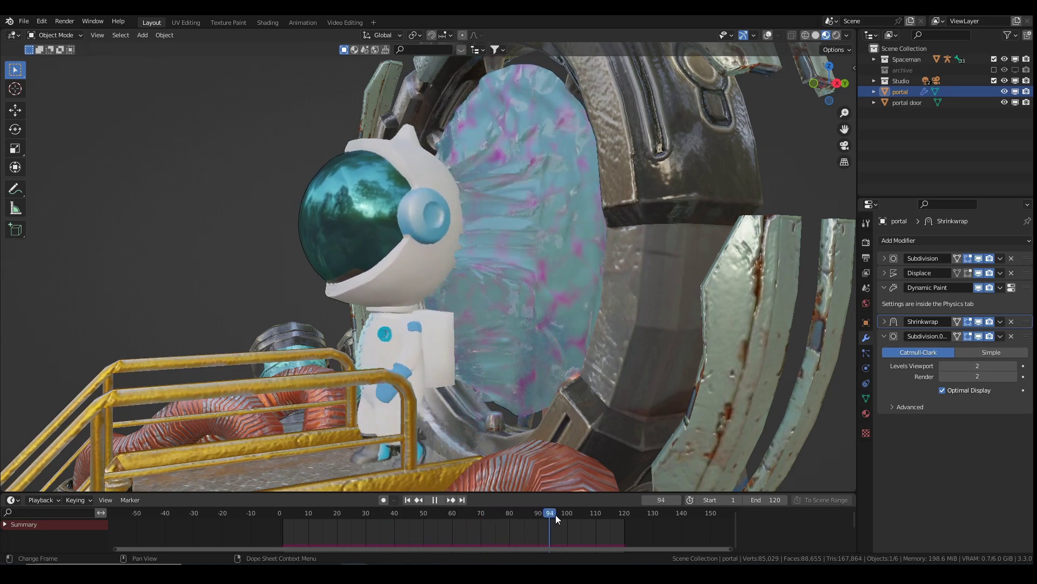
key(Escape)
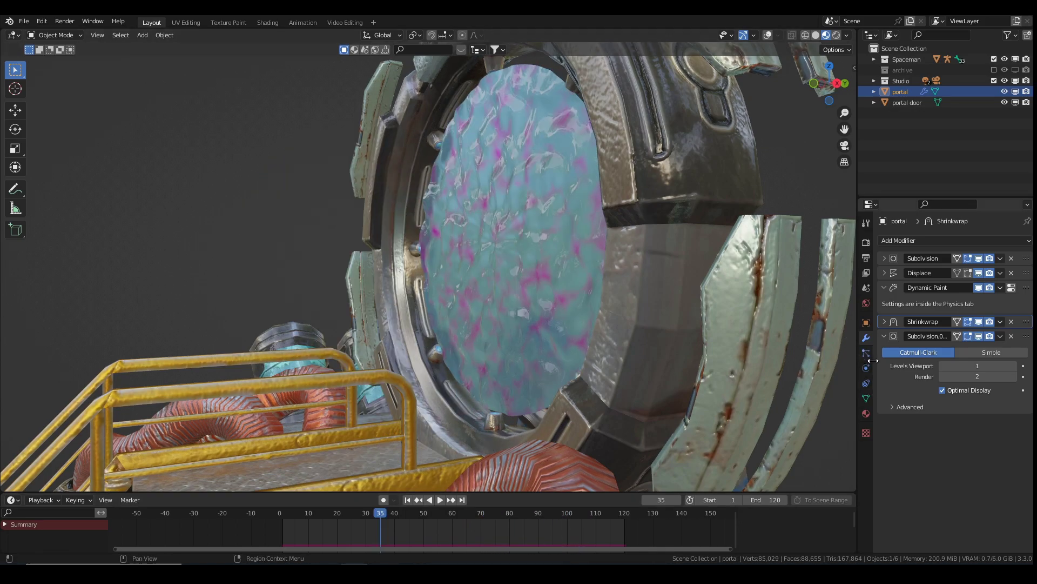
Review the portal's Dynamic Paint wave and cache settings and return to its modifier stack with the Dynamic Paint entry collapsed
click(949, 296)
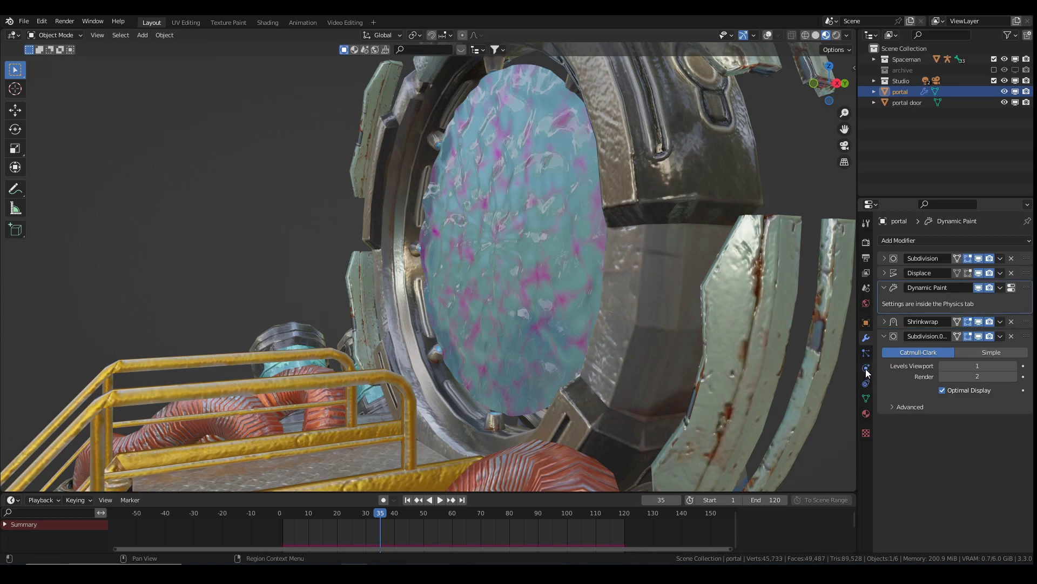
click(867, 368)
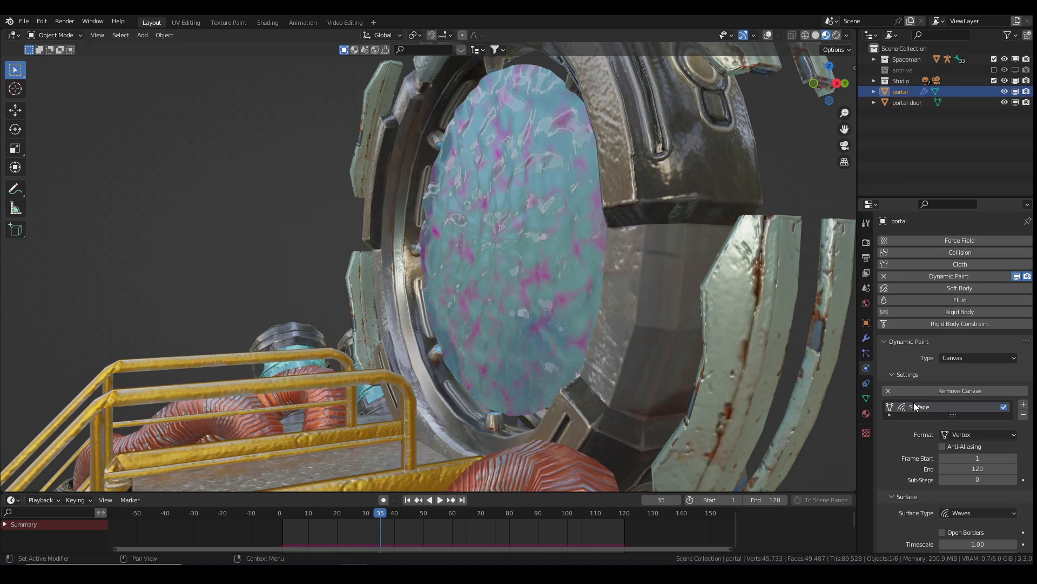
scroll(951, 417, down, 4)
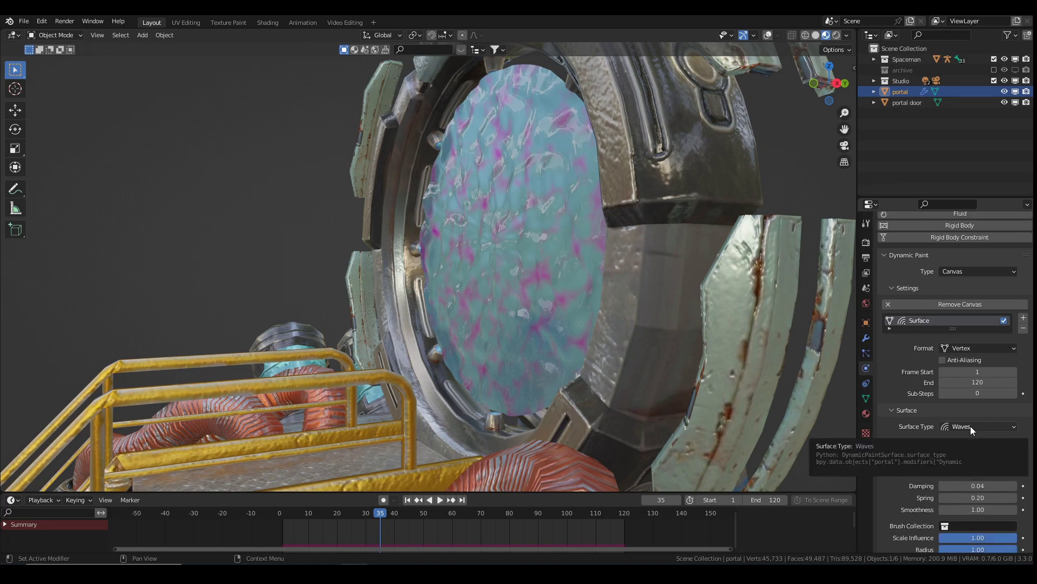
scroll(927, 421, down, 2)
scroll(927, 420, down, 3)
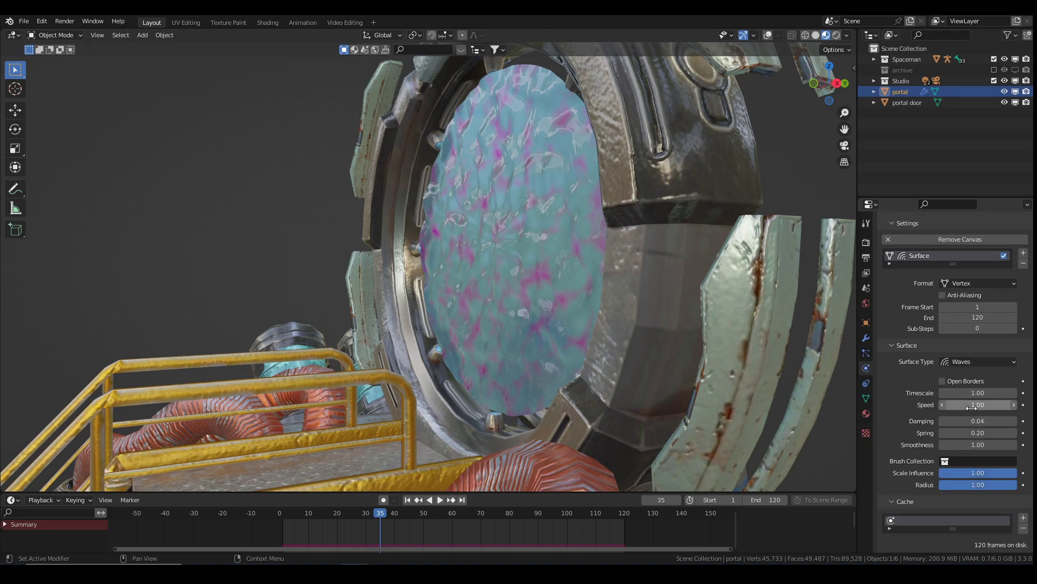
scroll(926, 443, down, 2)
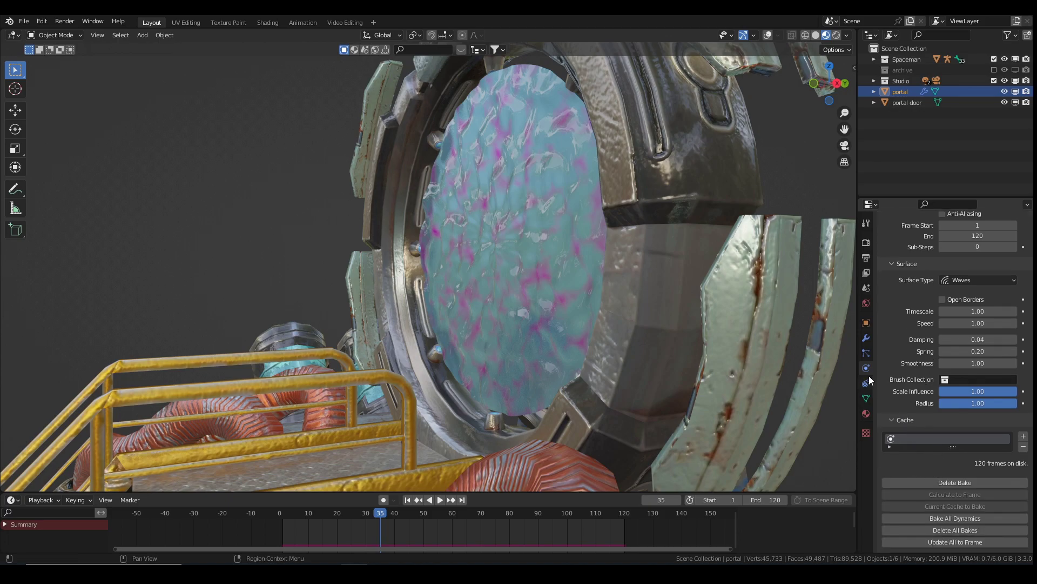
click(866, 339)
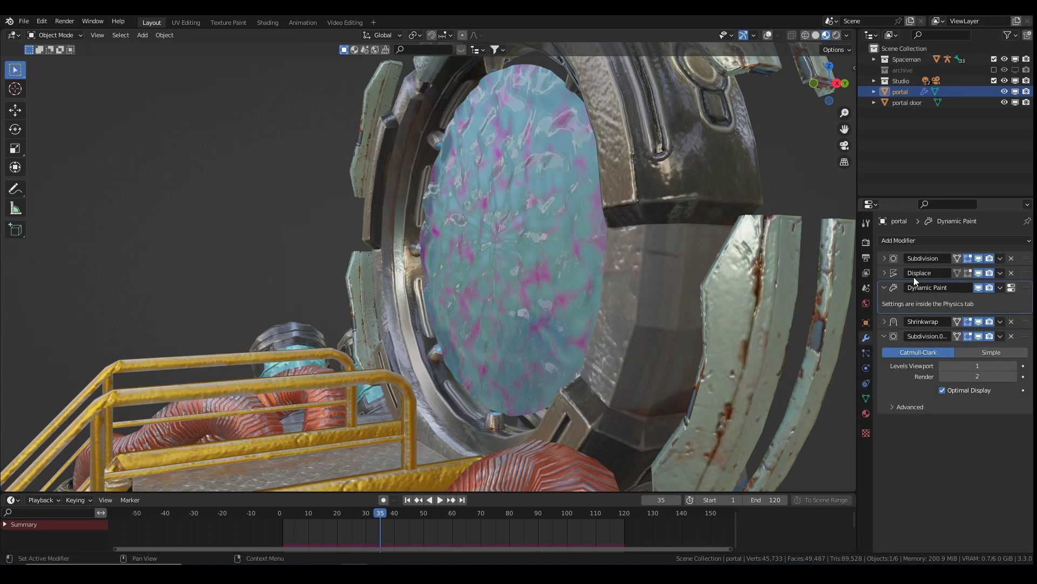
click(885, 287)
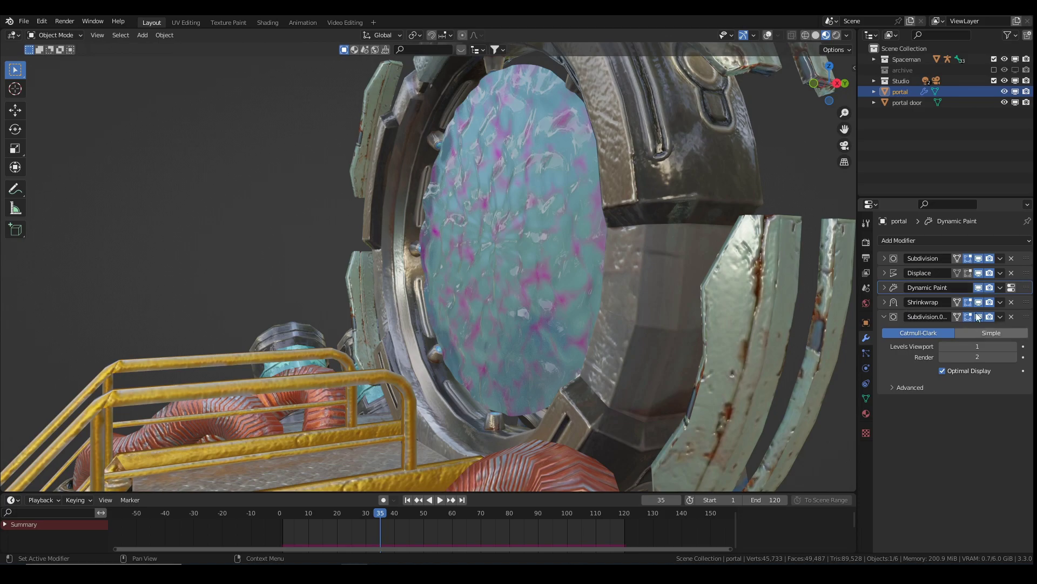